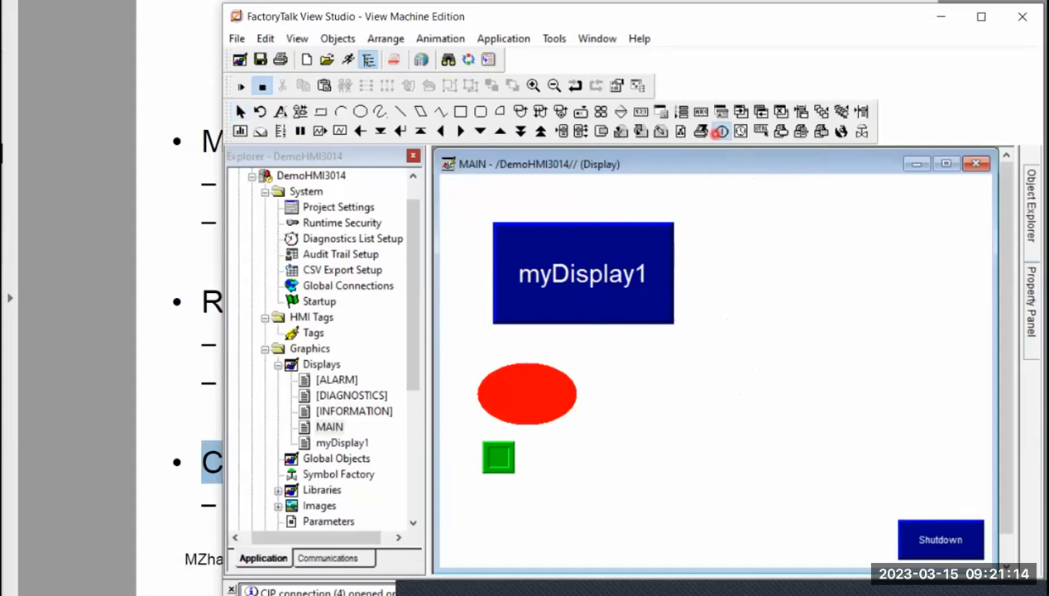
Step: Draw a second shutdown button in the empty area of the MAIN display, keeping its default properties
{"action": "left_click_drag", "start_coordinate": [720, 325], "coordinate": [831, 406]}
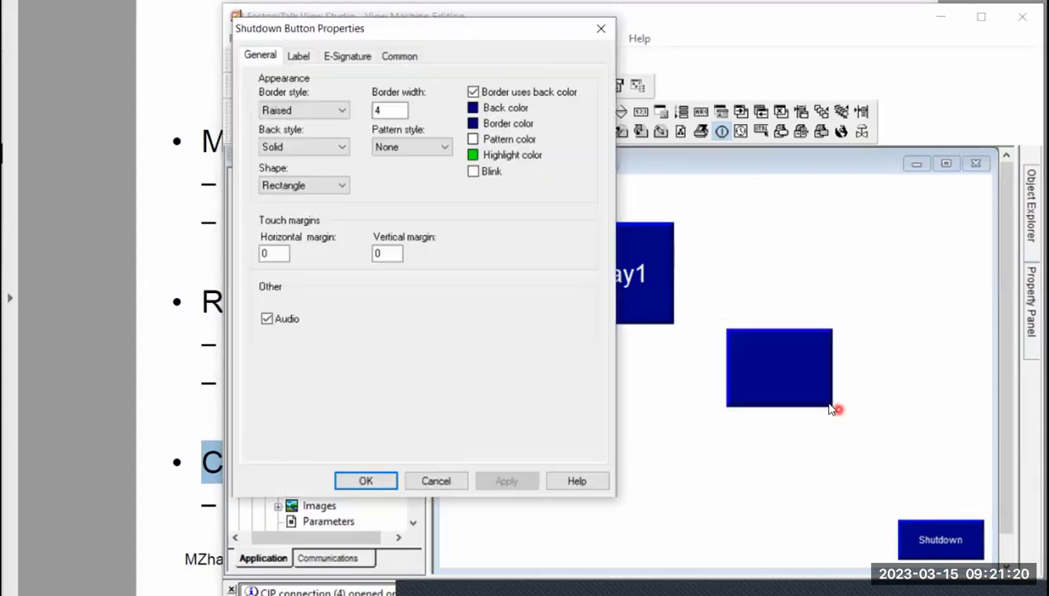
{"action": "left_click_drag", "start_coordinate": [381, 32], "coordinate": [482, 87]}
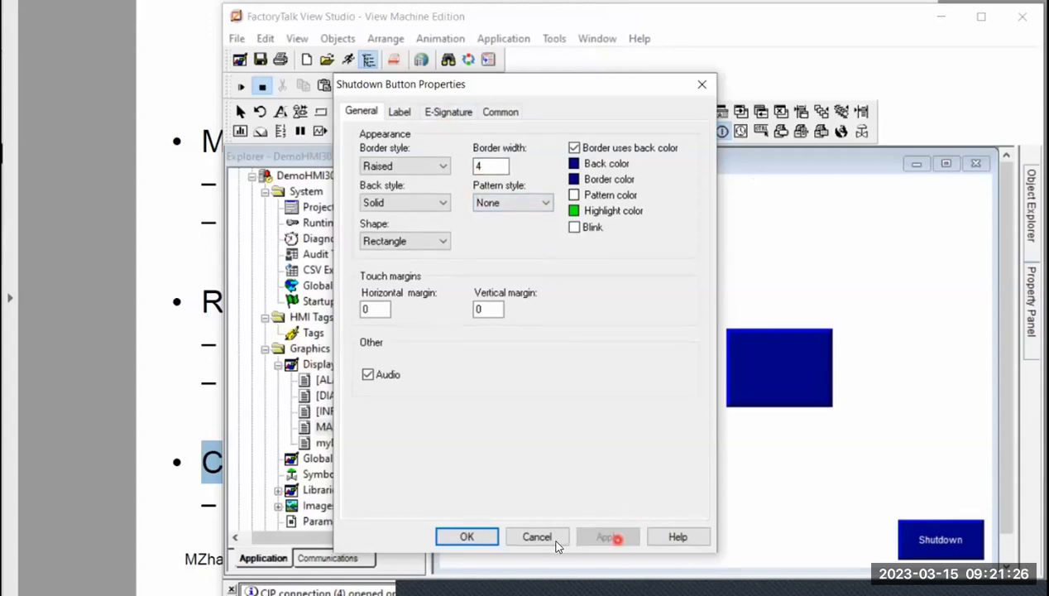
{"action": "left_click", "coordinate": [702, 85]}
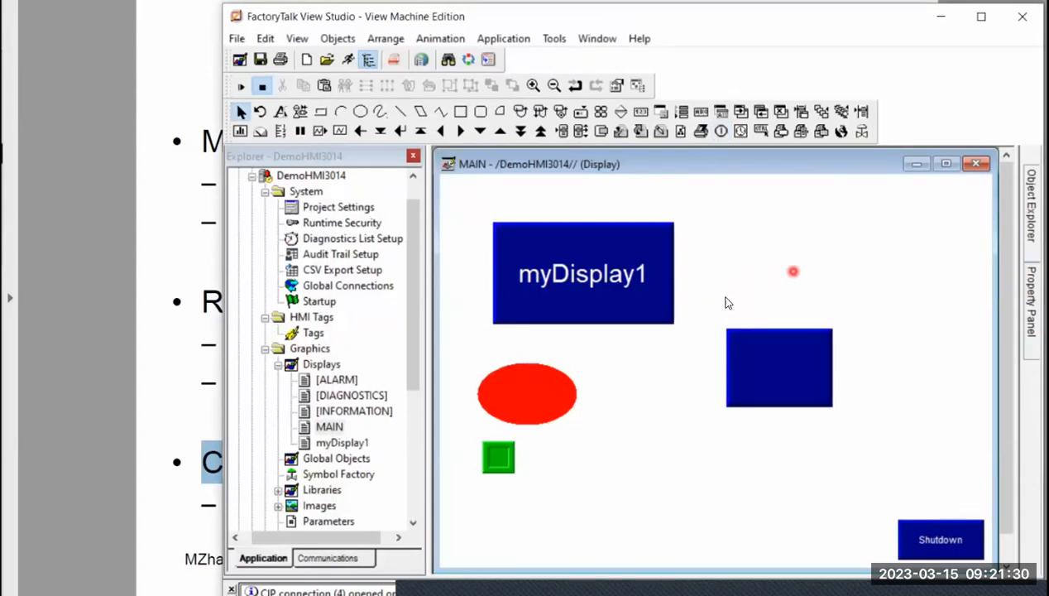
Step: Review the properties of the new shutdown button and of the green multistate indicator without changing them
{"action": "double_click", "coordinate": [777, 368]}
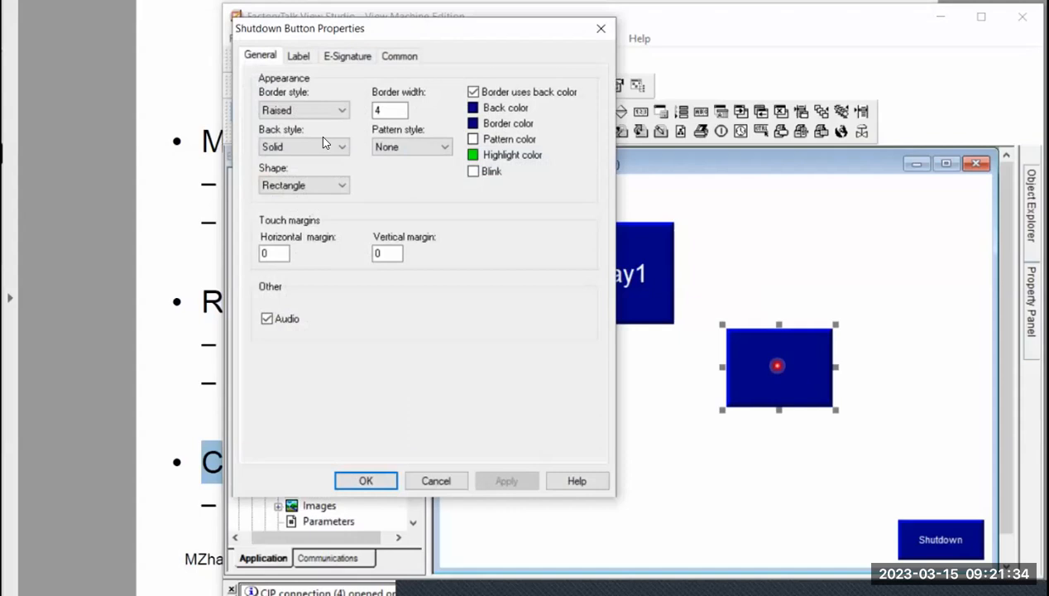
{"action": "left_click", "coordinate": [601, 28]}
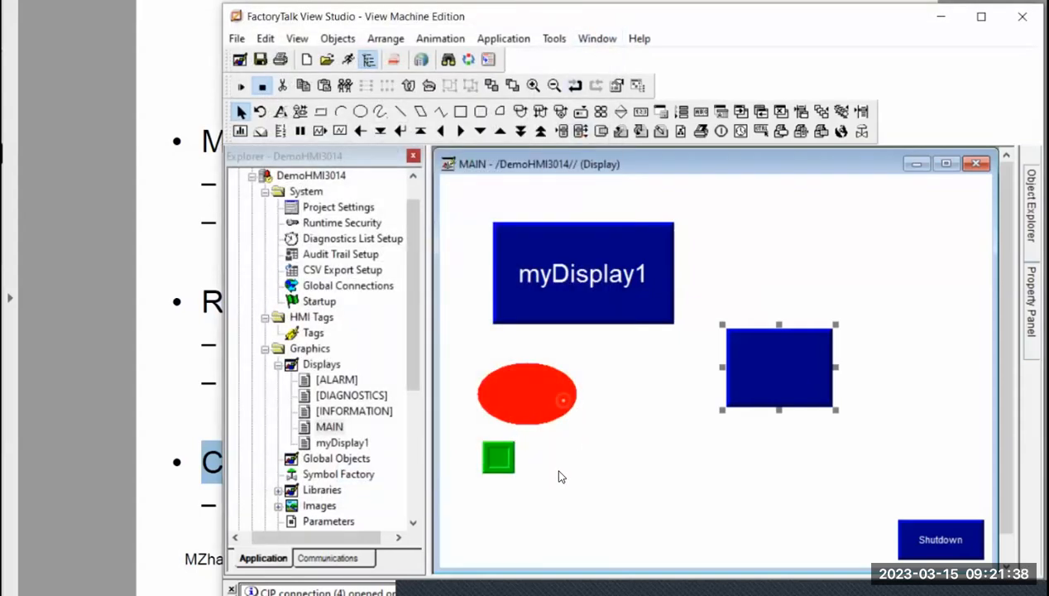
{"action": "double_click", "coordinate": [500, 464]}
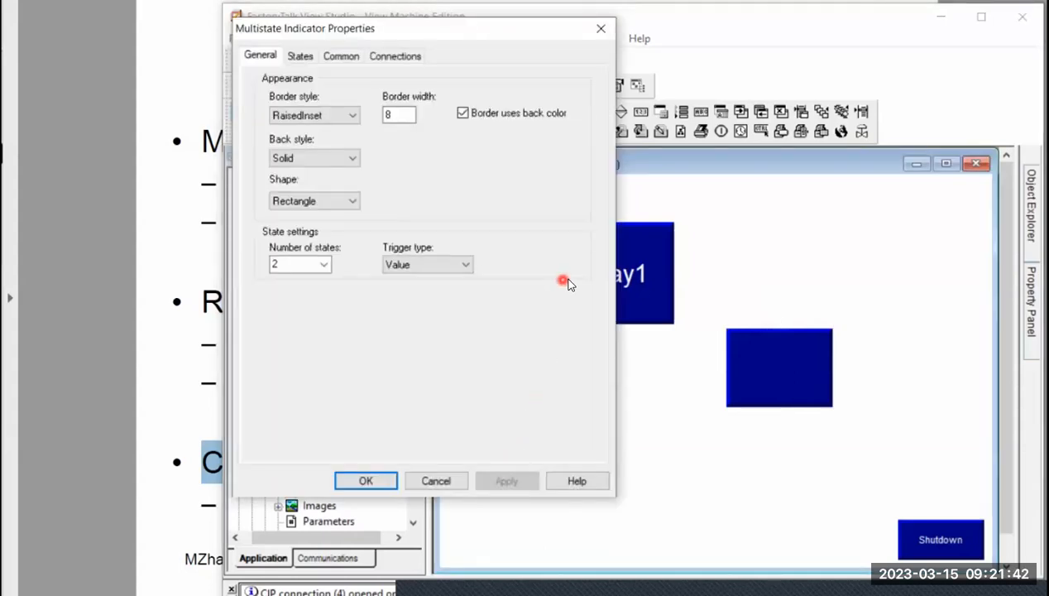
{"action": "left_click", "coordinate": [602, 30]}
Step: Delete the unlabelled shutdown button from the MAIN display
{"action": "left_click", "coordinate": [767, 370]}
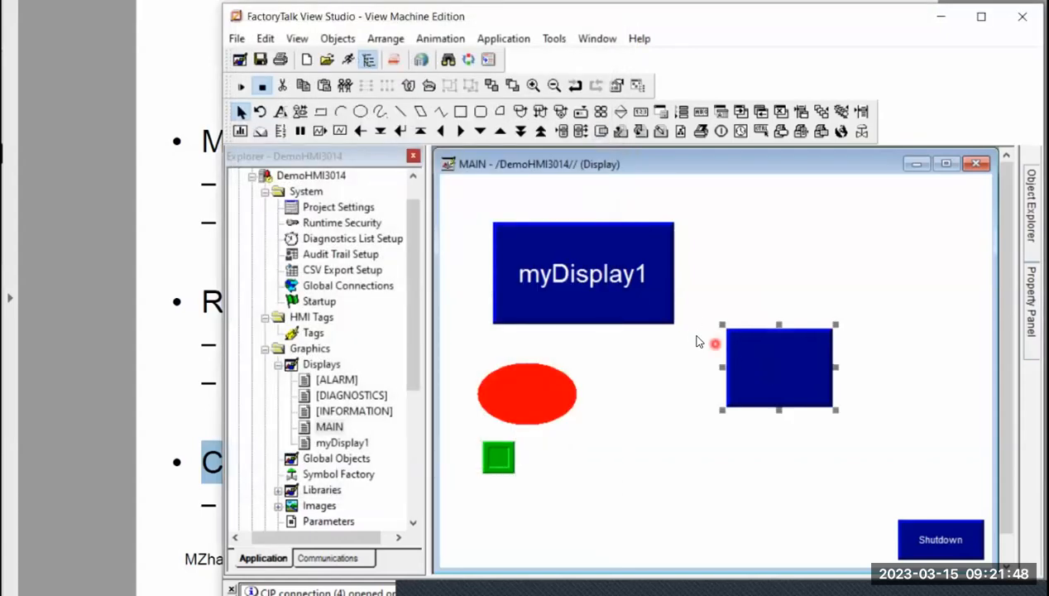
{"action": "key", "text": "Delete"}
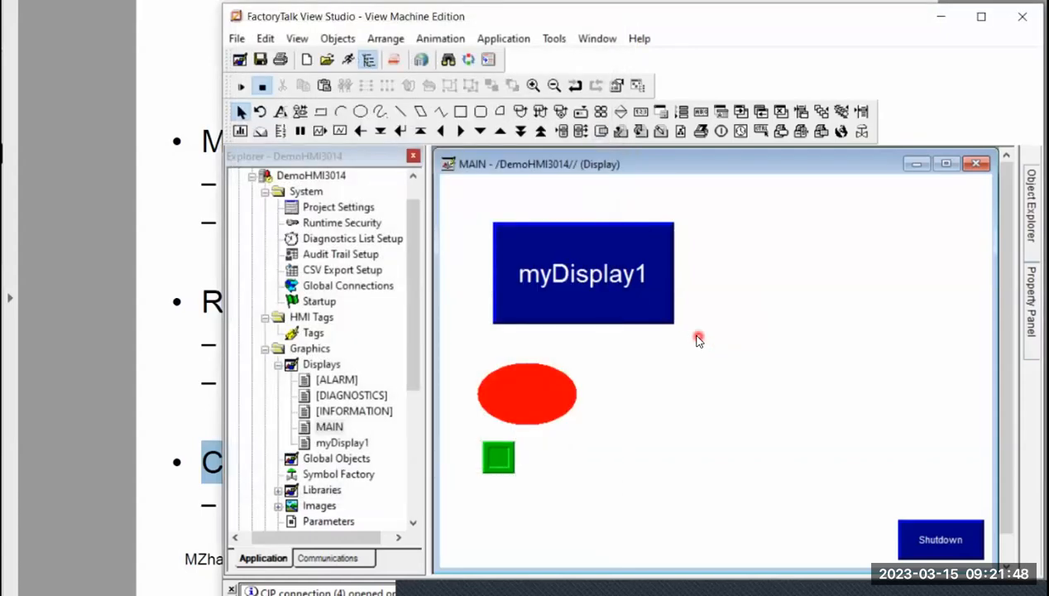
Step: Switch to the lecture slides and read from configuring an object through to the "Properties for Text object" slide
{"action": "left_click", "coordinate": [39, 160]}
{"action": "left_click_drag", "start_coordinate": [642, 502], "coordinate": [764, 517]}
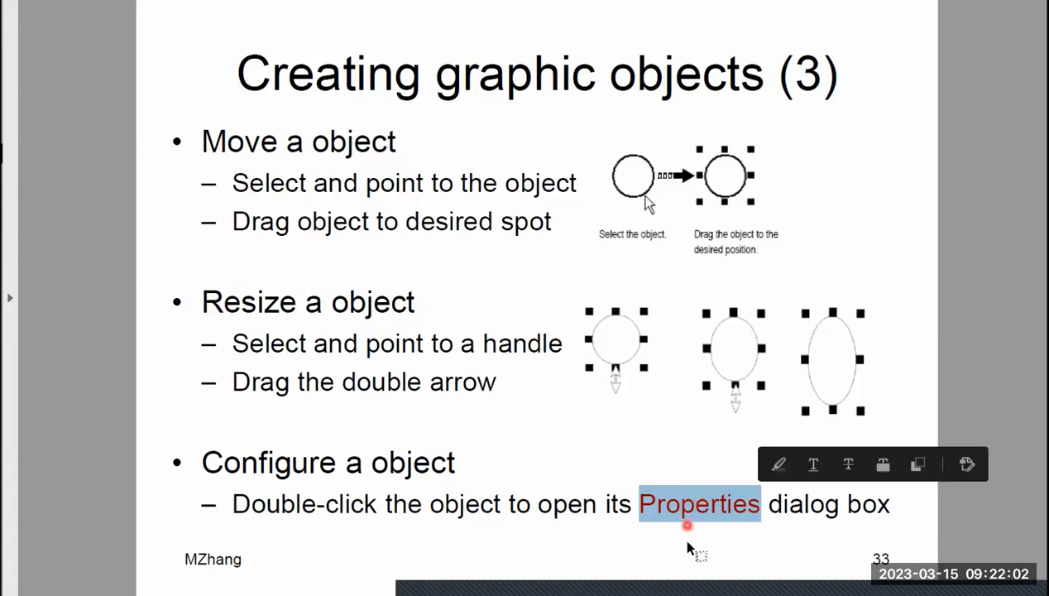
{"action": "left_click", "coordinate": [616, 548]}
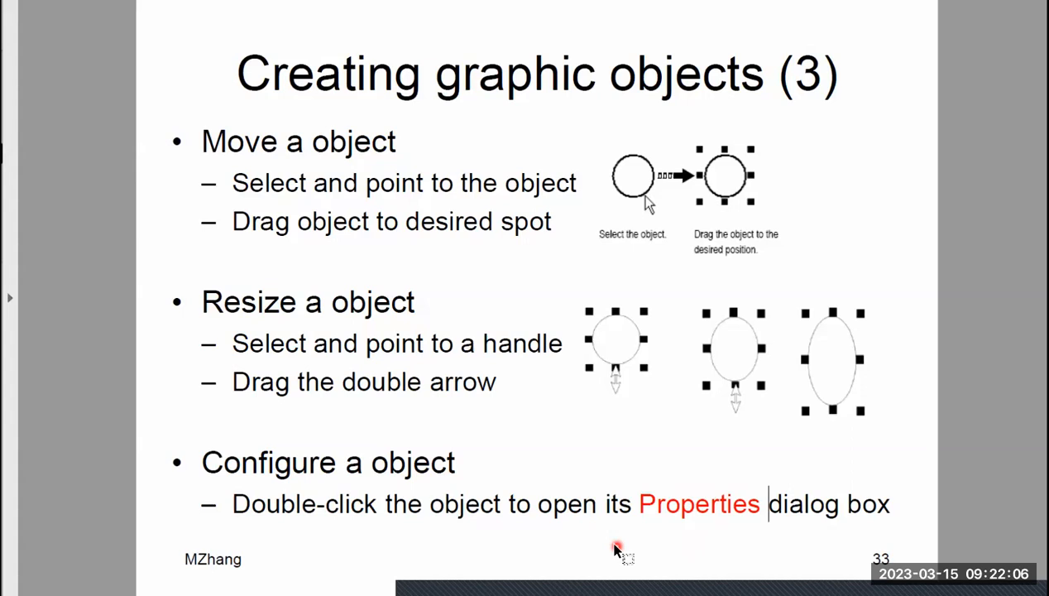
{"action": "scroll", "coordinate": [616, 548], "scroll_direction": "down", "scroll_amount": 1}
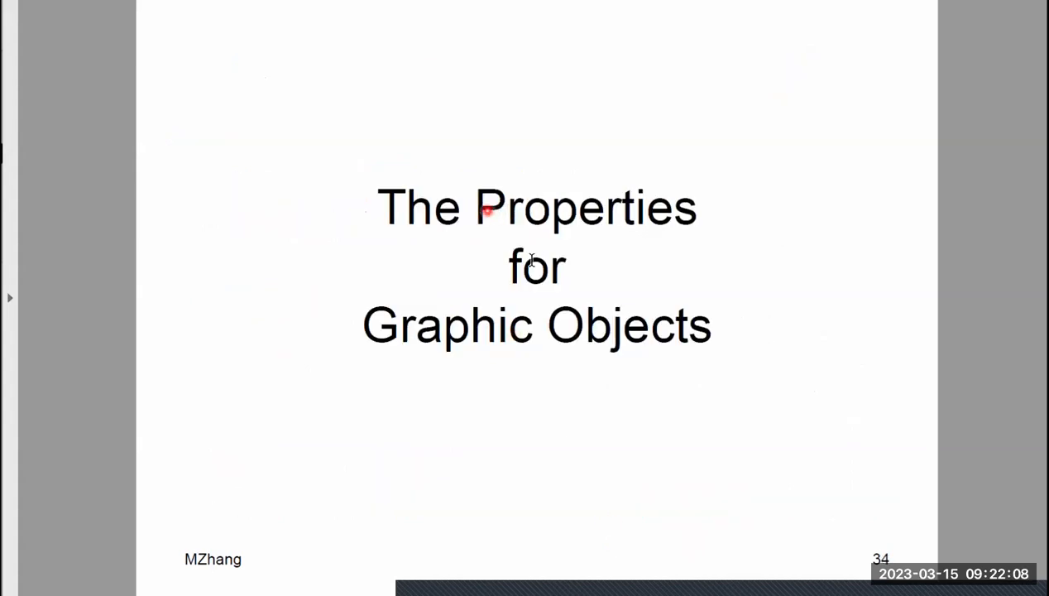
{"action": "left_click_drag", "start_coordinate": [484, 209], "coordinate": [613, 321]}
{"action": "left_click", "coordinate": [598, 460]}
{"action": "scroll", "coordinate": [600, 453], "scroll_direction": "down", "scroll_amount": 1}
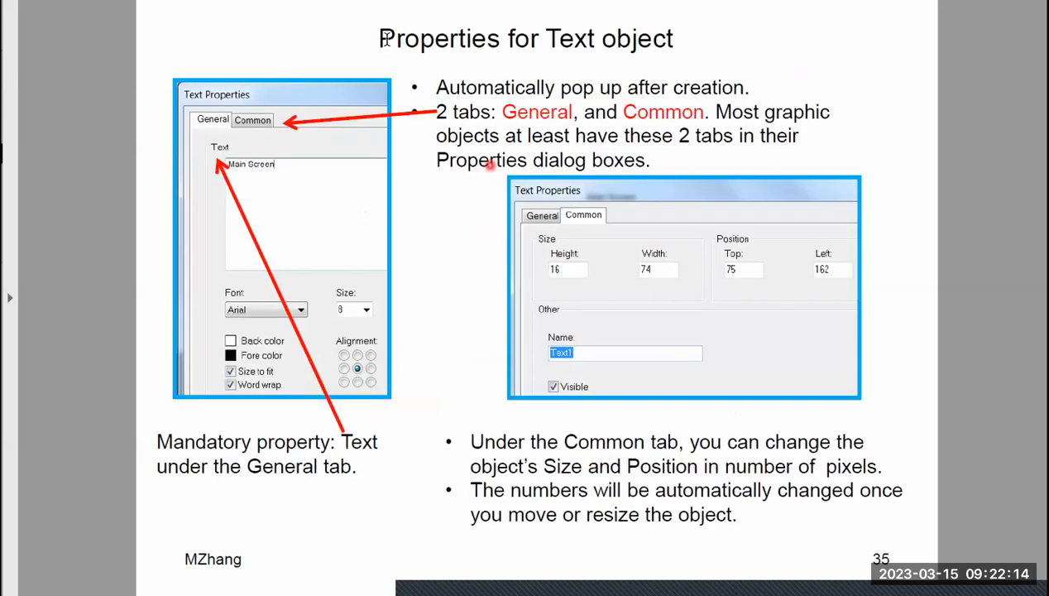
{"action": "mouse_move", "coordinate": [378, 38]}
{"action": "left_mouse_down"}
{"action": "mouse_move", "coordinate": [633, 38]}
{"action": "mouse_move", "coordinate": [645, 48]}
{"action": "left_mouse_up"}
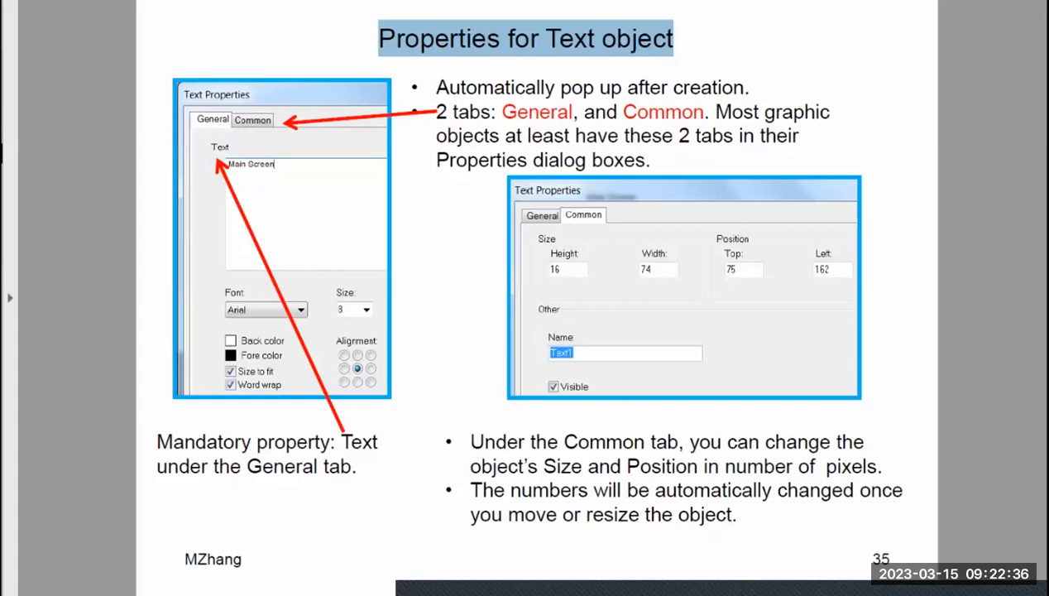
Step: Switch to FactoryTalk View Studio and draw a text object about 218 wide and 77 high beside the red ellipse
{"action": "key", "text": "alt+Tab"}
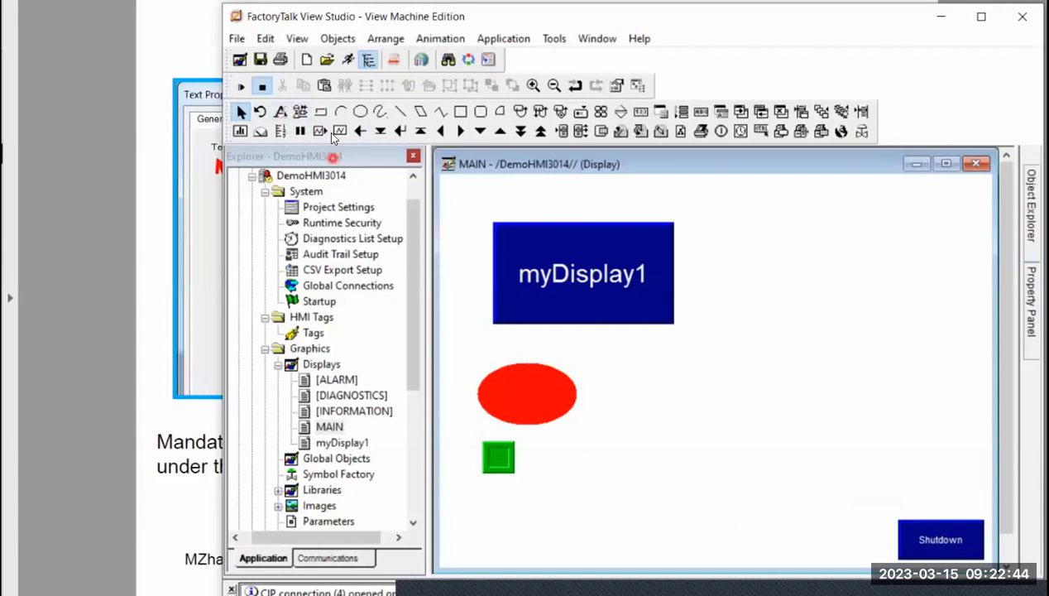
{"action": "left_click", "coordinate": [281, 113]}
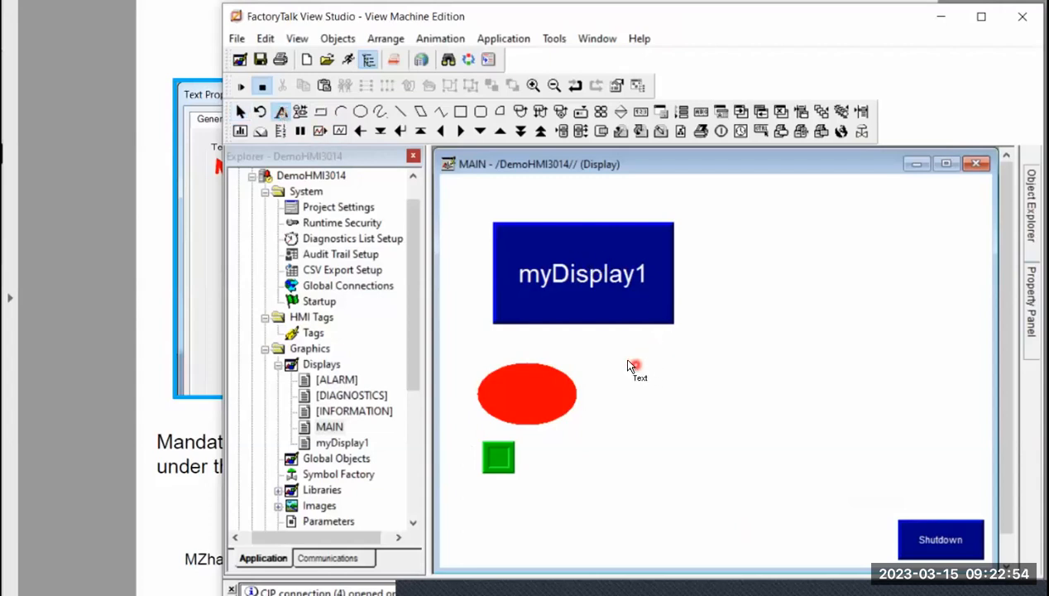
{"action": "left_click_drag", "start_coordinate": [622, 356], "coordinate": [809, 420]}
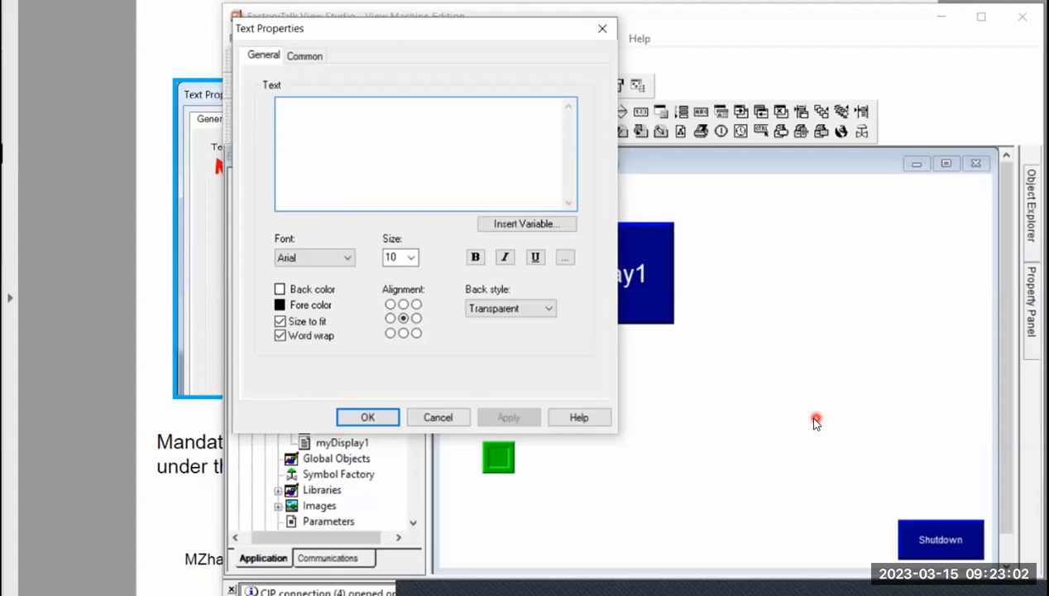
Step: Compare the General and Common properties of the new text object
{"action": "left_click", "coordinate": [392, 132]}
{"action": "left_click", "coordinate": [265, 71]}
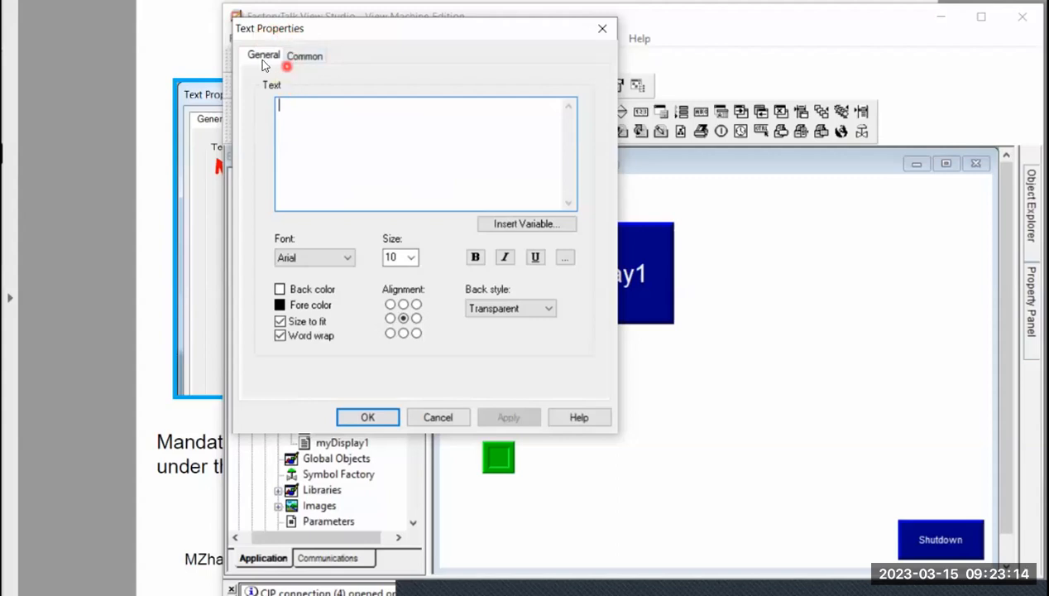
{"action": "left_click", "coordinate": [304, 58]}
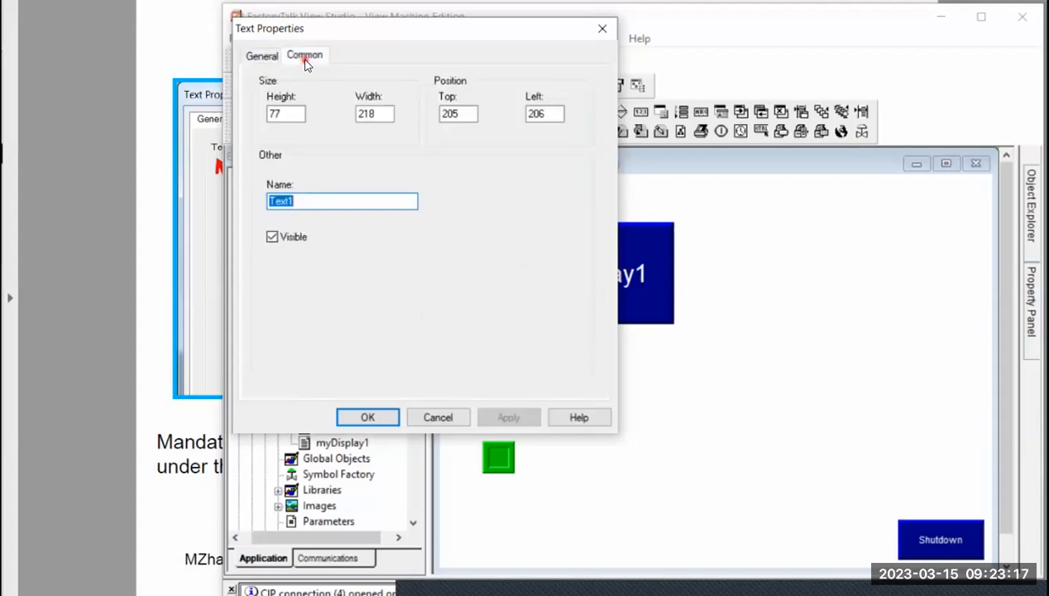
{"action": "left_click", "coordinate": [263, 57]}
Step: Enter "Main" as the object's text and apply it, keeping the properties dialog clear of the object
{"action": "left_click", "coordinate": [285, 98]}
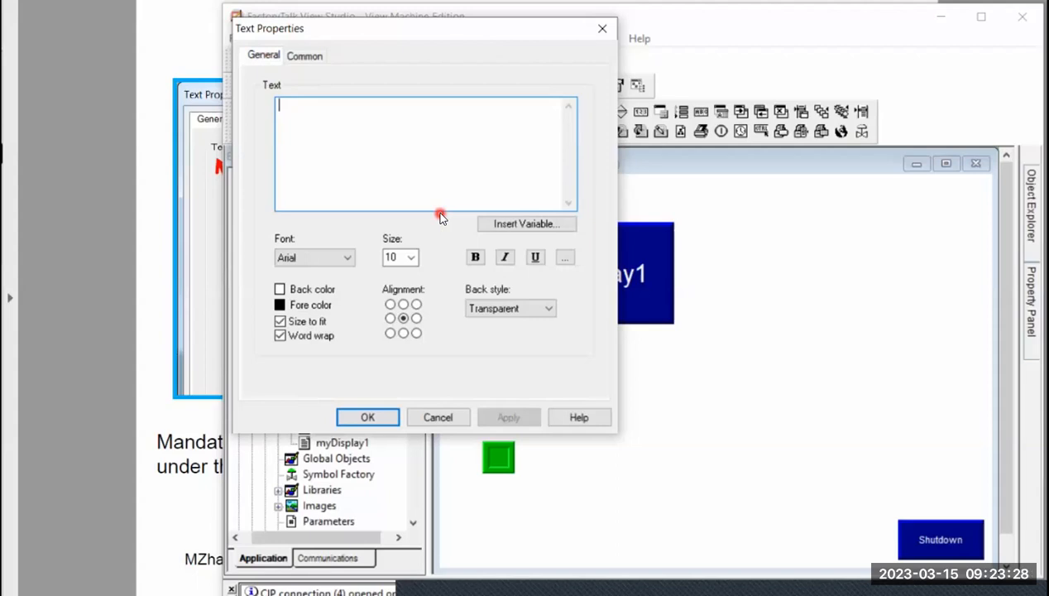
{"action": "type", "text": "Main"}
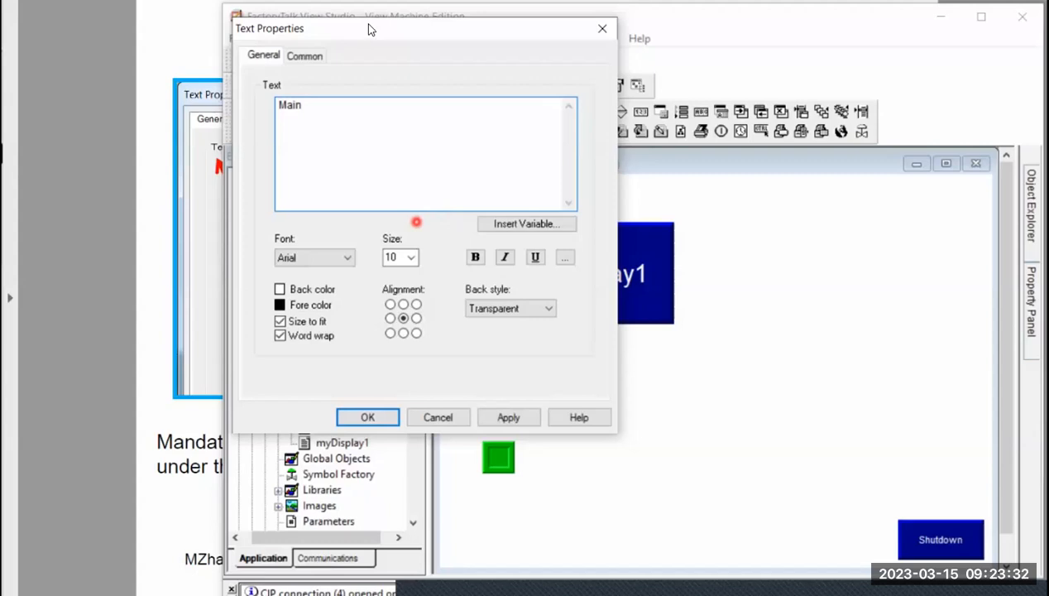
{"action": "left_click_drag", "start_coordinate": [367, 39], "coordinate": [264, 59]}
{"action": "left_click", "coordinate": [417, 441]}
{"action": "left_click", "coordinate": [414, 442]}
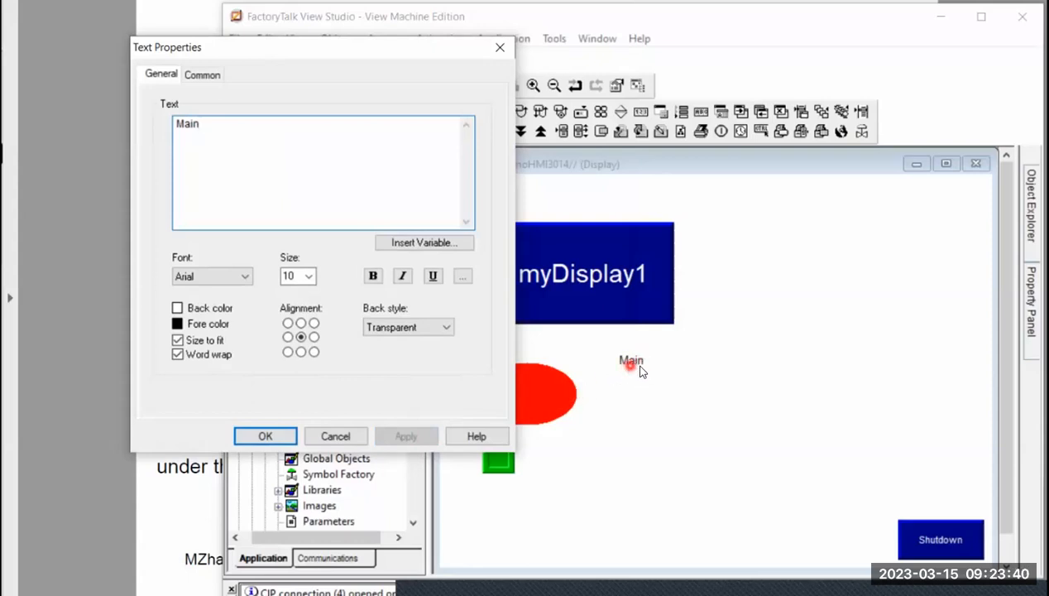
Step: Set the Main text's font size to 28 and apply it
{"action": "left_click", "coordinate": [308, 276]}
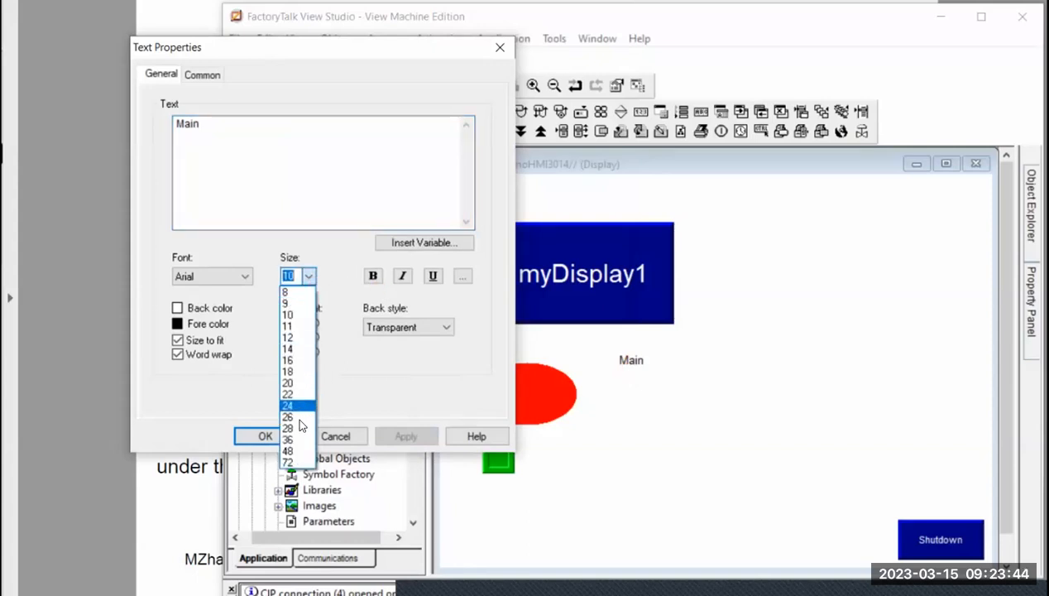
{"action": "left_click", "coordinate": [288, 428]}
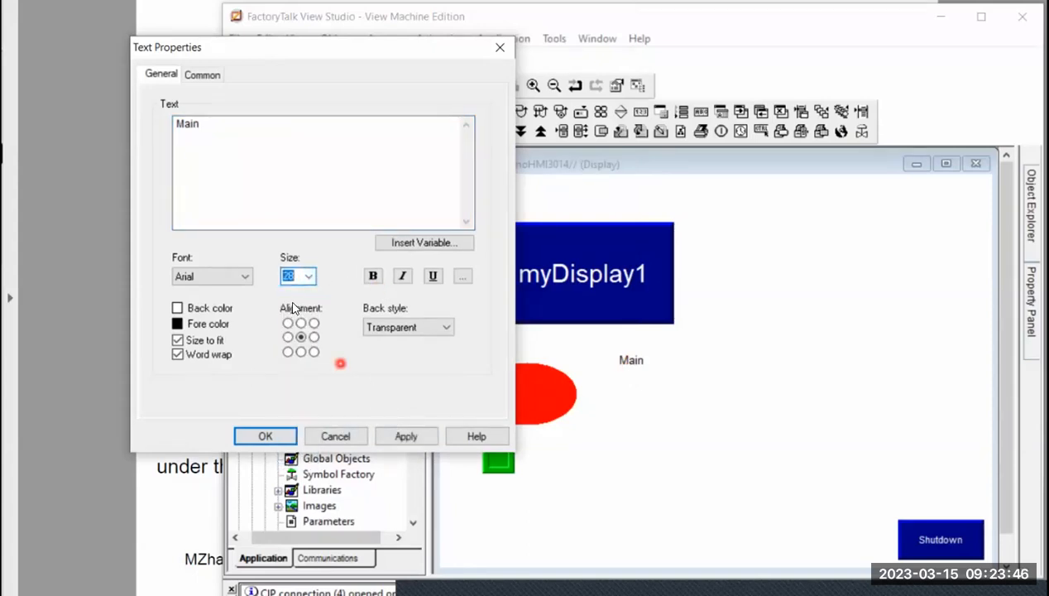
{"action": "left_click", "coordinate": [404, 439]}
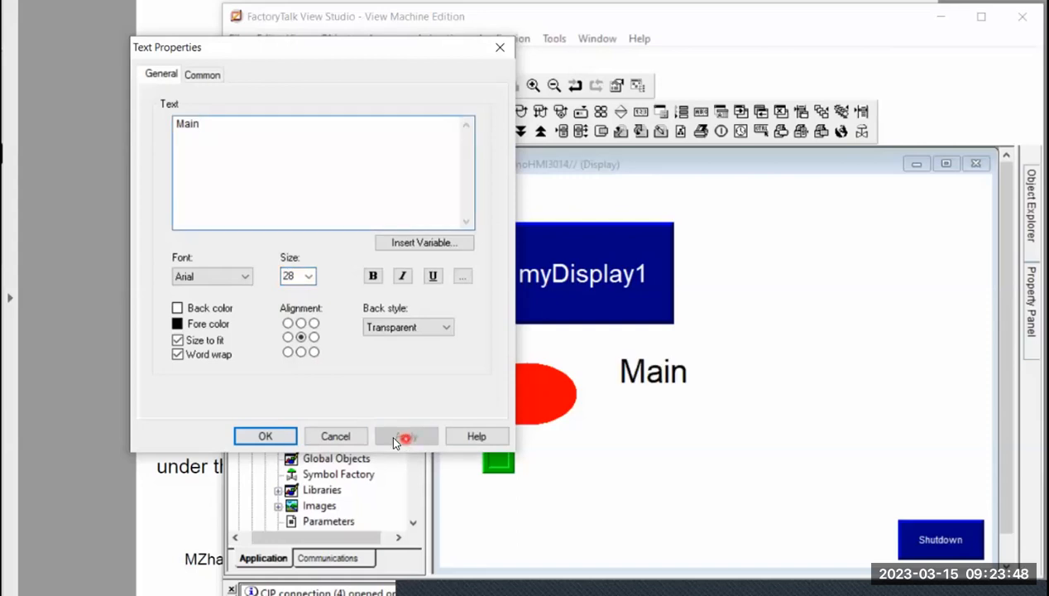
Step: Set the Main text's font size to 48 and apply it
{"action": "left_click", "coordinate": [309, 277]}
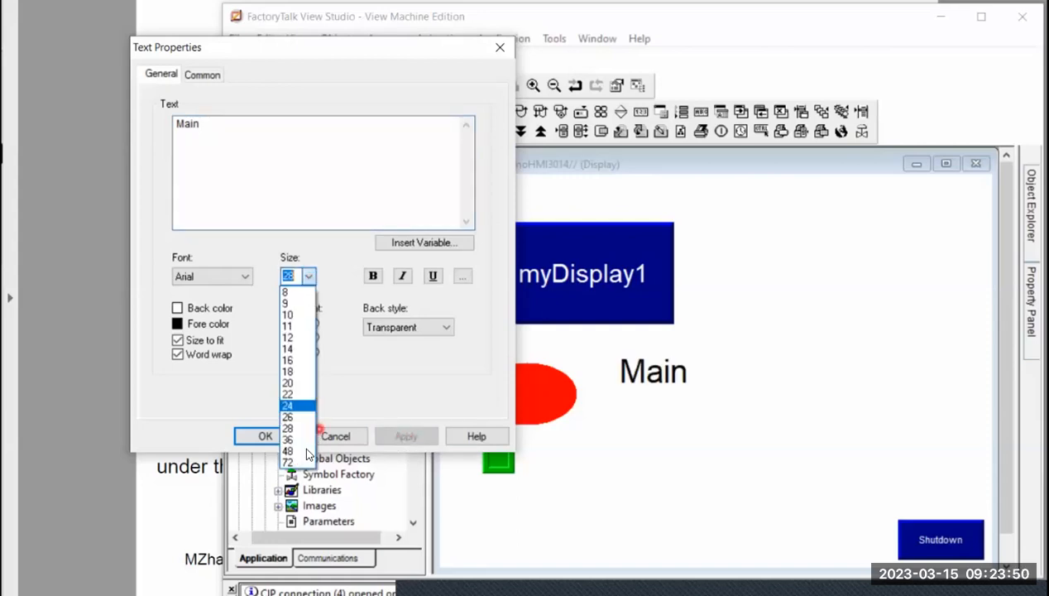
{"action": "left_click", "coordinate": [306, 450]}
{"action": "left_click", "coordinate": [406, 436]}
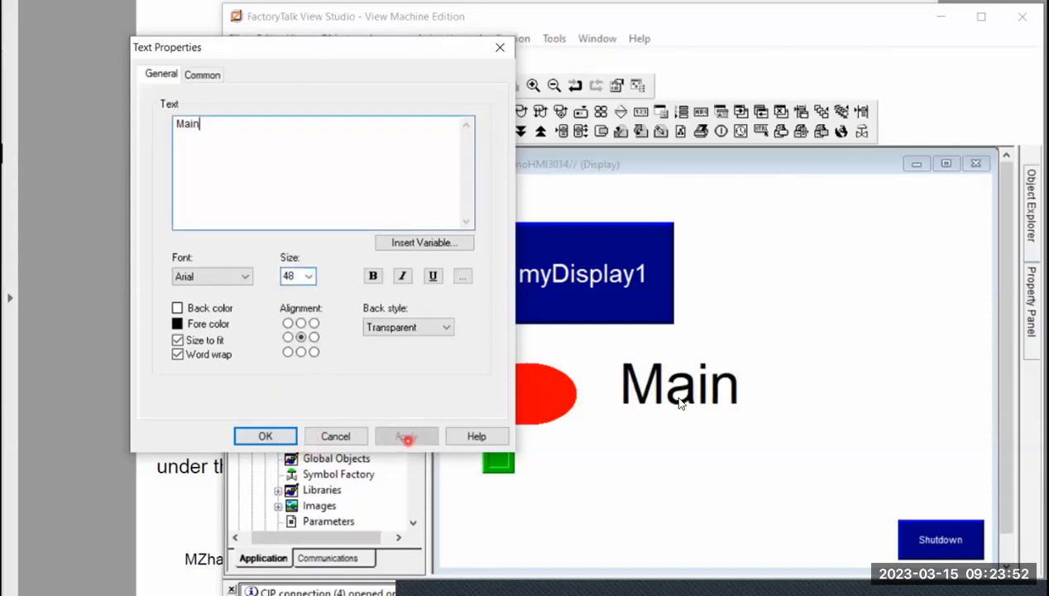
Step: Change the Main text's fore color to turquoise and apply it
{"action": "left_click", "coordinate": [177, 323]}
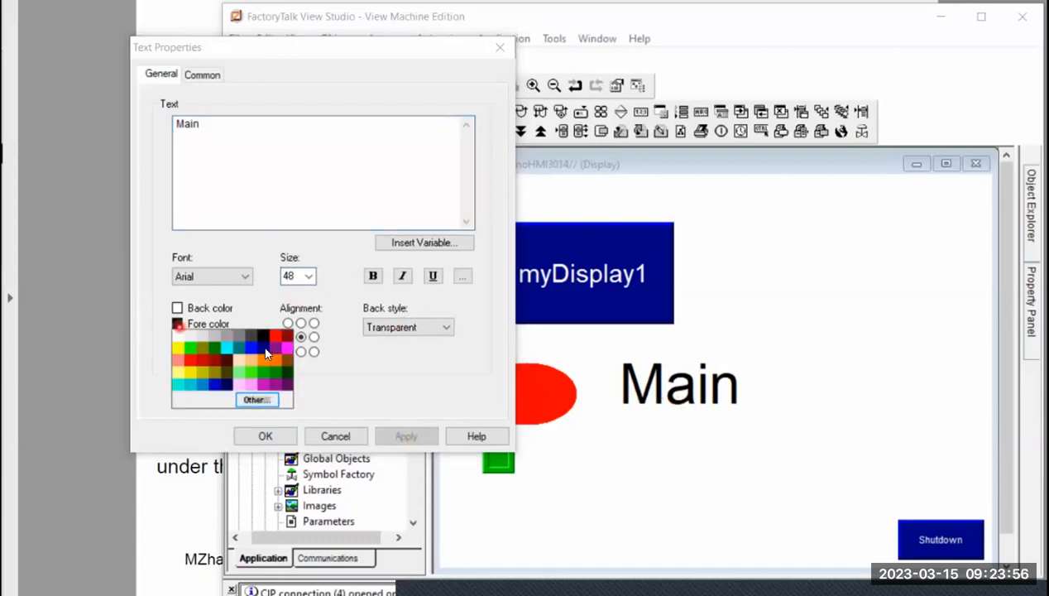
{"action": "left_click", "coordinate": [192, 384]}
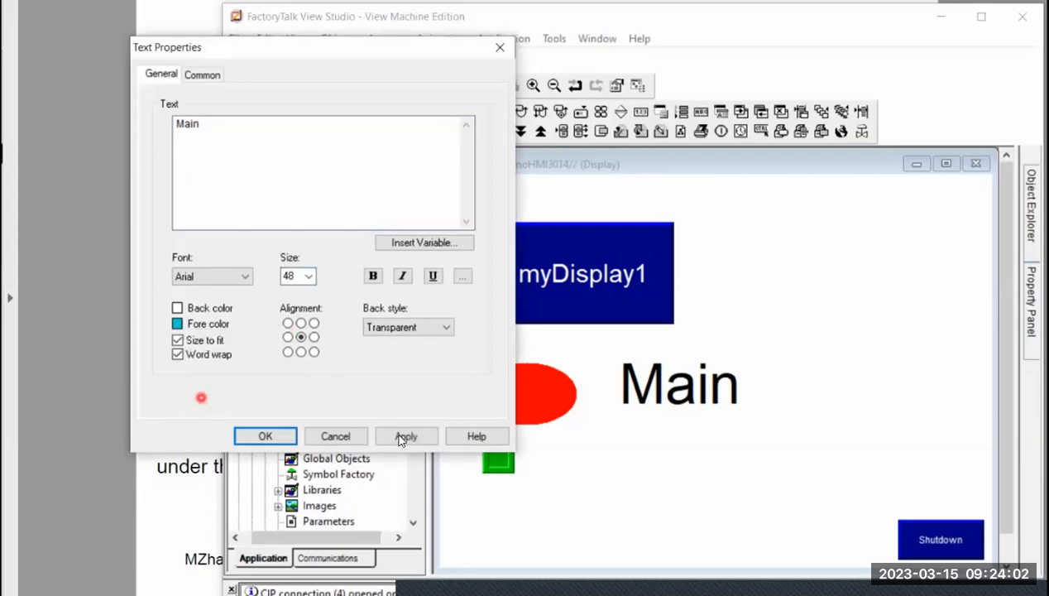
{"action": "left_click", "coordinate": [404, 436]}
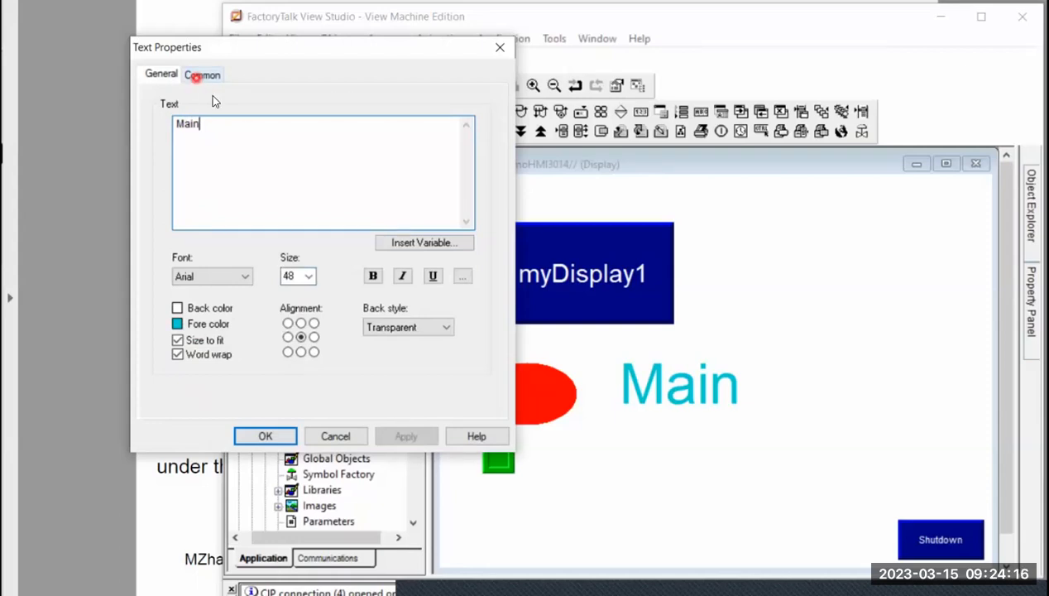
Step: Set the Main text's top position to 150 and accept the text properties
{"action": "left_click", "coordinate": [204, 76]}
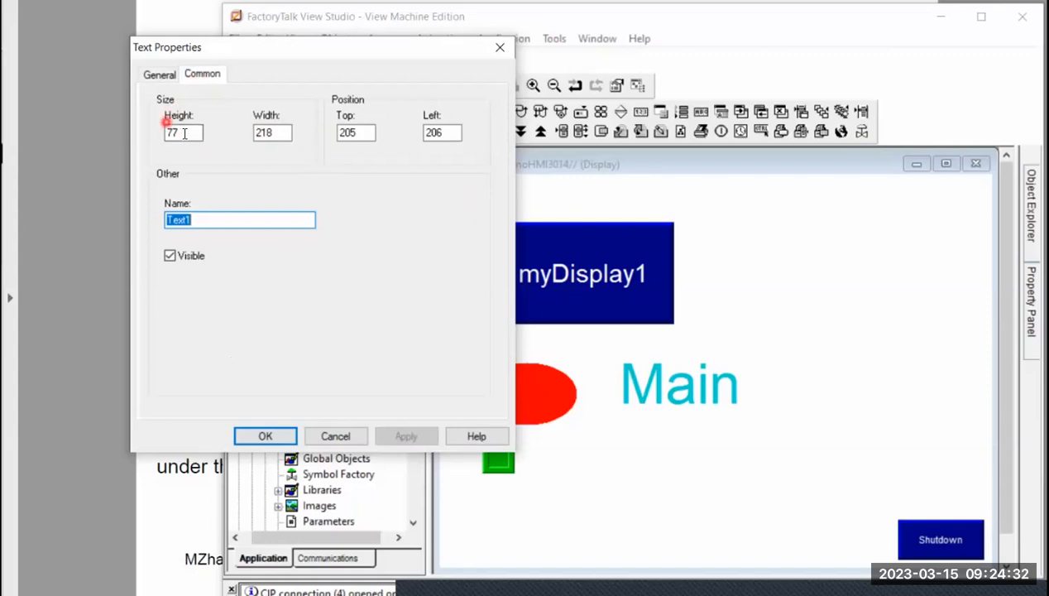
{"action": "left_click", "coordinate": [349, 132]}
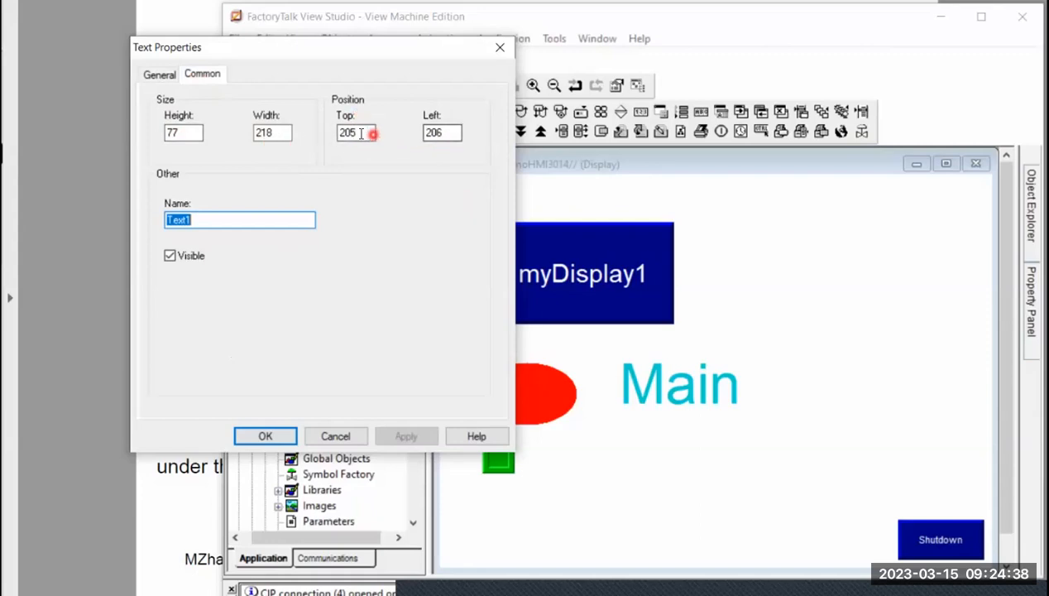
{"action": "left_click_drag", "start_coordinate": [361, 133], "coordinate": [339, 134]}
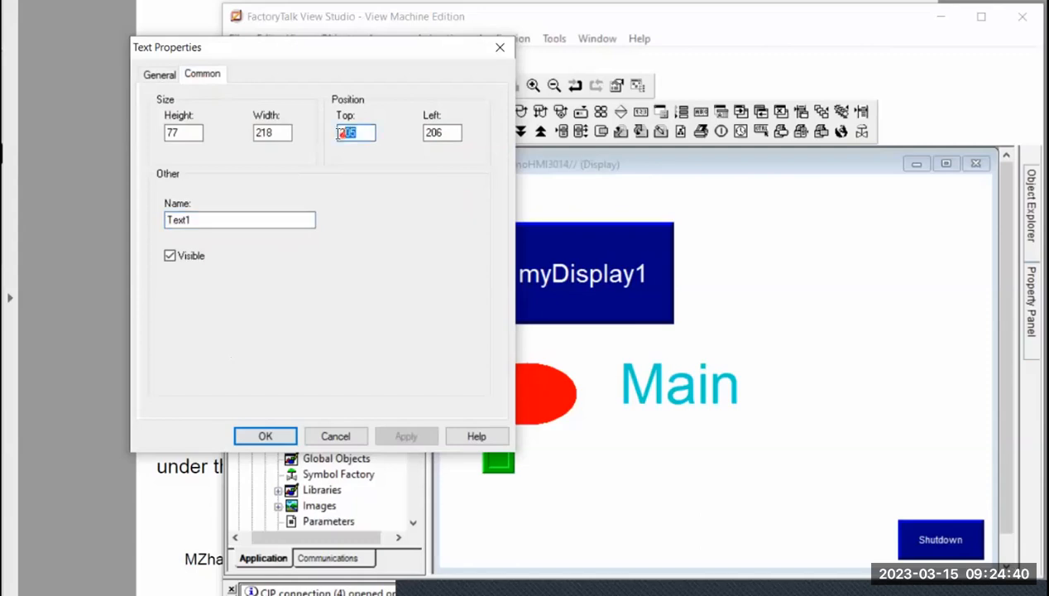
{"action": "left_click", "coordinate": [314, 170]}
{"action": "type", "text": "1"}
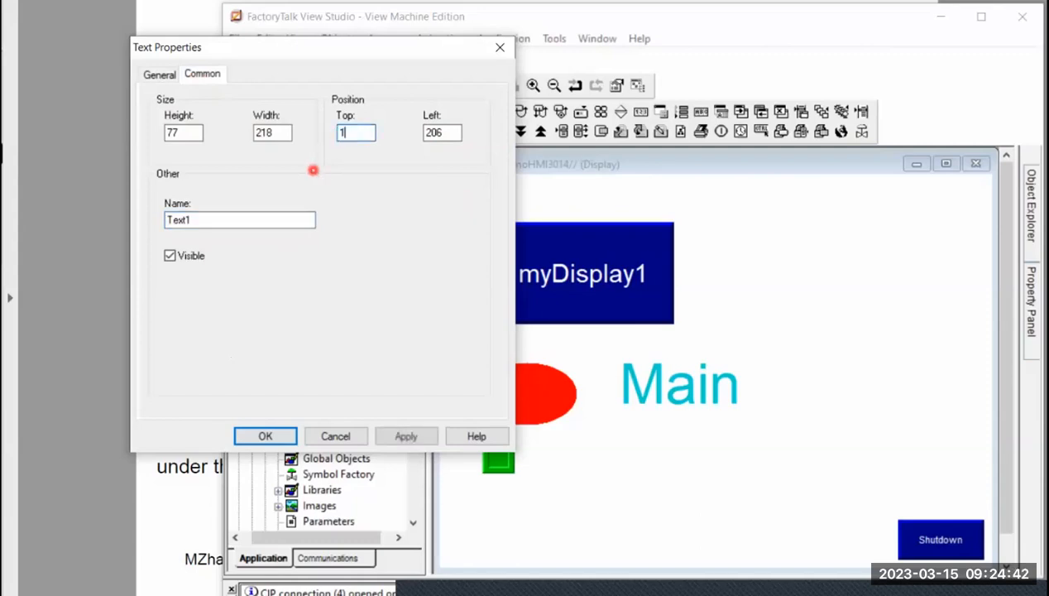
{"action": "type", "text": "50"}
{"action": "key", "text": "Return"}
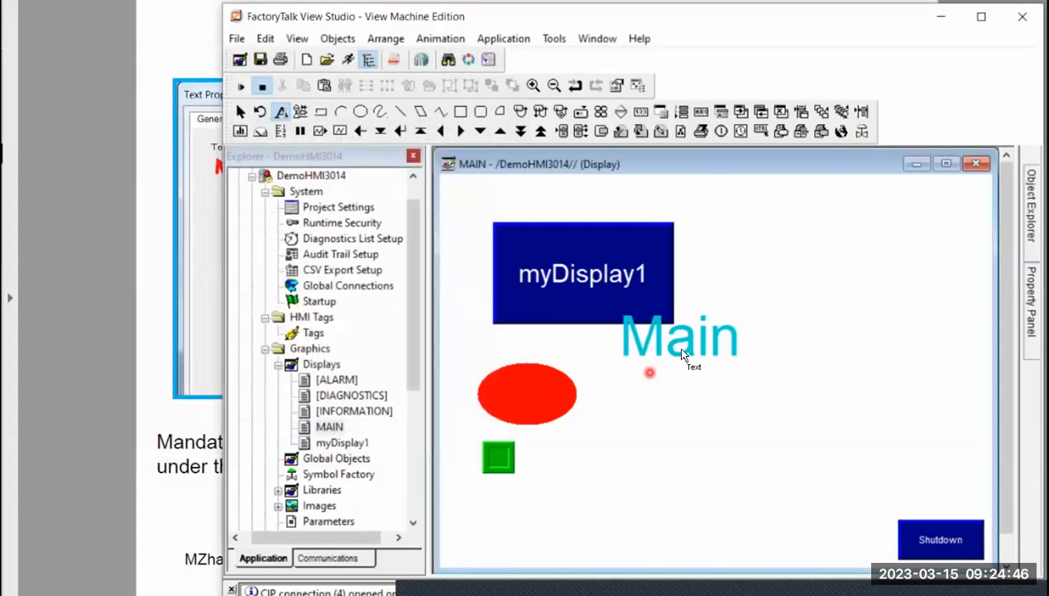
Step: Discard an extra text object drawn over Main, and check the Main text's size and position properties
{"action": "left_click_drag", "start_coordinate": [624, 345], "coordinate": [709, 376]}
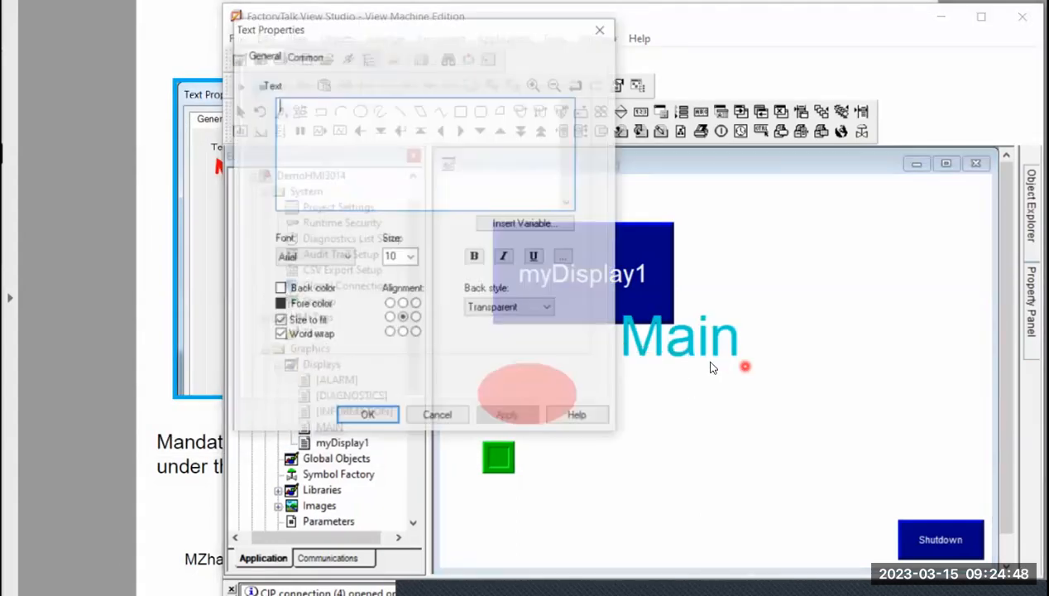
{"action": "left_click", "coordinate": [440, 418]}
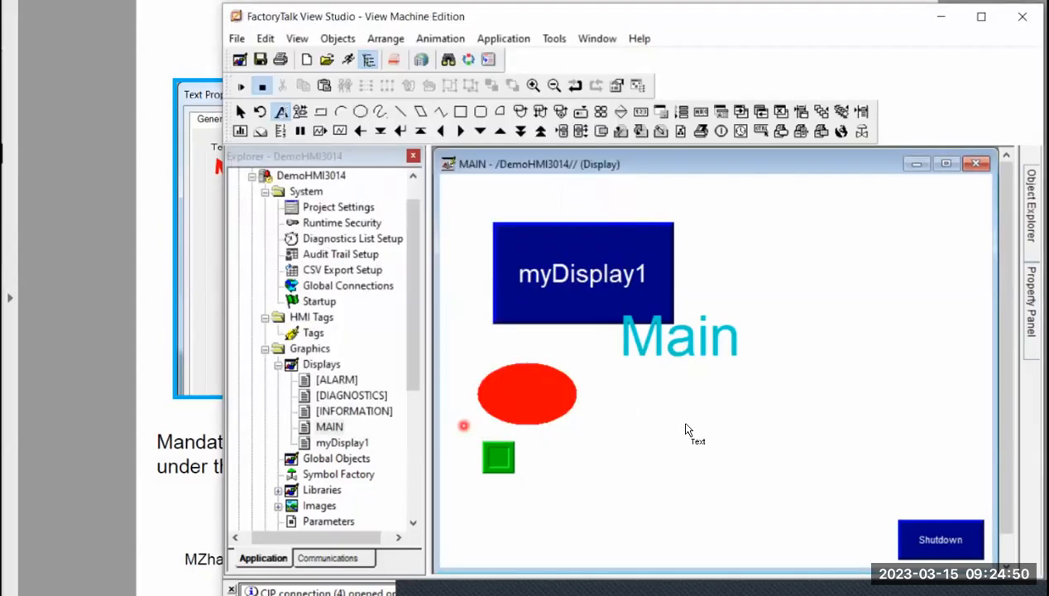
{"action": "double_click", "coordinate": [654, 345]}
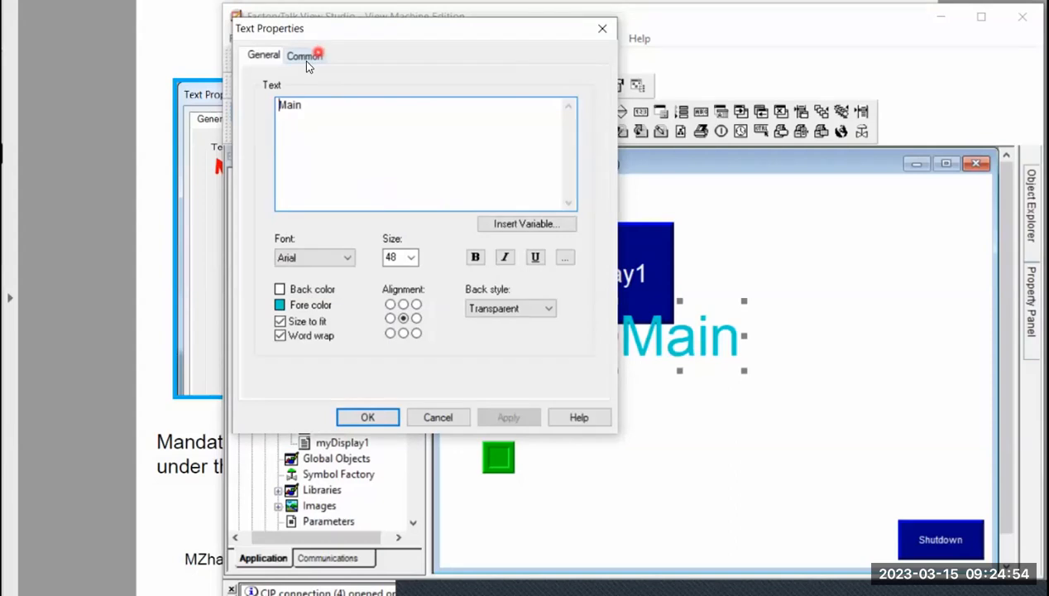
{"action": "left_click", "coordinate": [305, 57]}
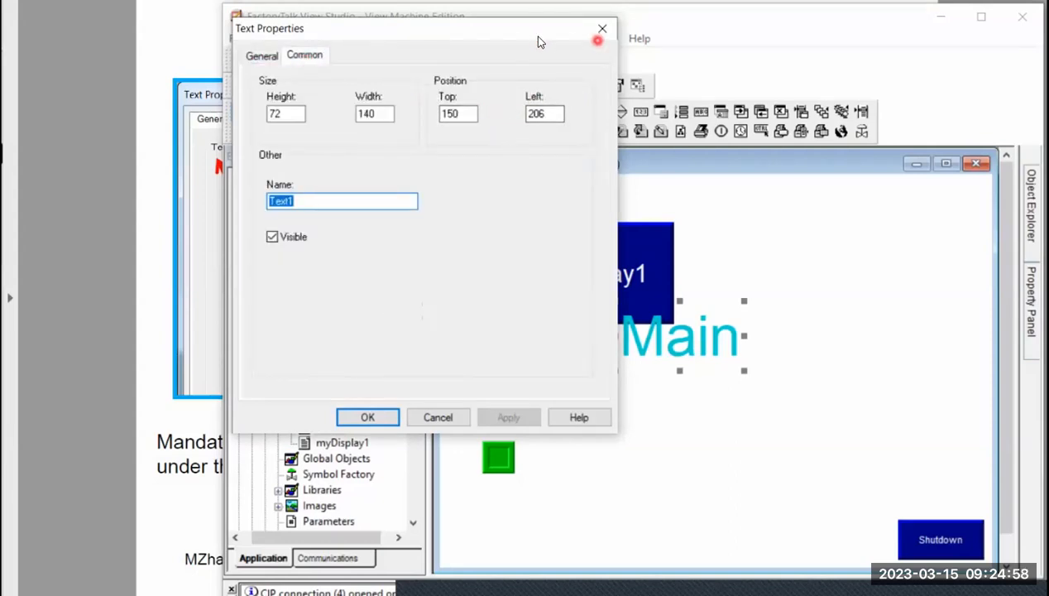
{"action": "left_click", "coordinate": [602, 31]}
Step: Move the myDisplay1 button beside the green button, and the Main text to about top 39, left 43
{"action": "left_click", "coordinate": [581, 275]}
{"action": "left_click_drag", "start_coordinate": [624, 347], "coordinate": [633, 489]}
{"action": "left_click", "coordinate": [671, 334]}
{"action": "left_click_drag", "start_coordinate": [666, 331], "coordinate": [587, 263]}
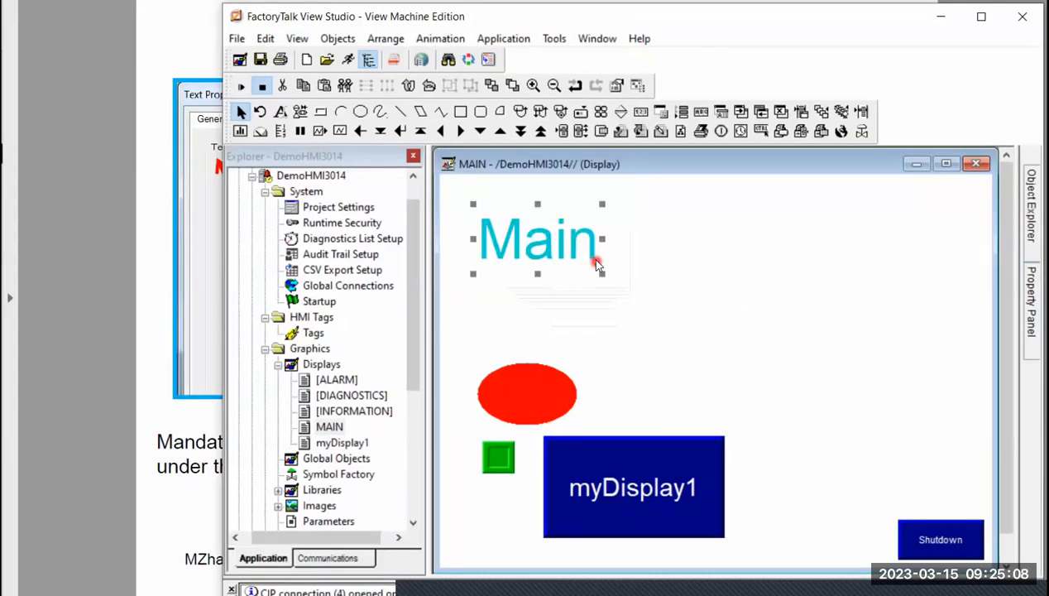
Step: Set the Main text's top position to 40, apply it and accept the text properties
{"action": "double_click", "coordinate": [540, 248]}
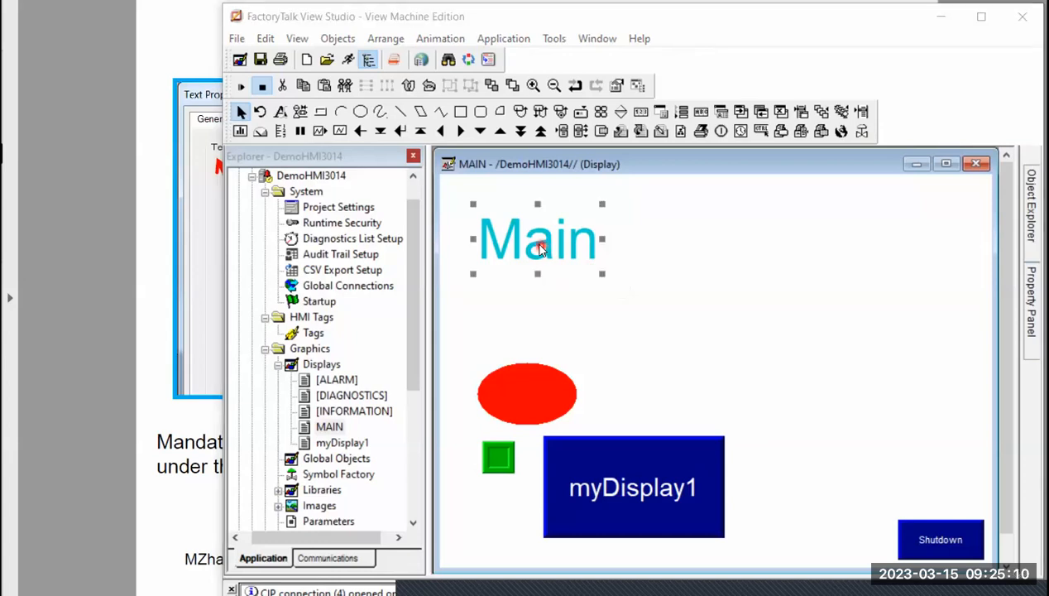
{"action": "left_click", "coordinate": [305, 56]}
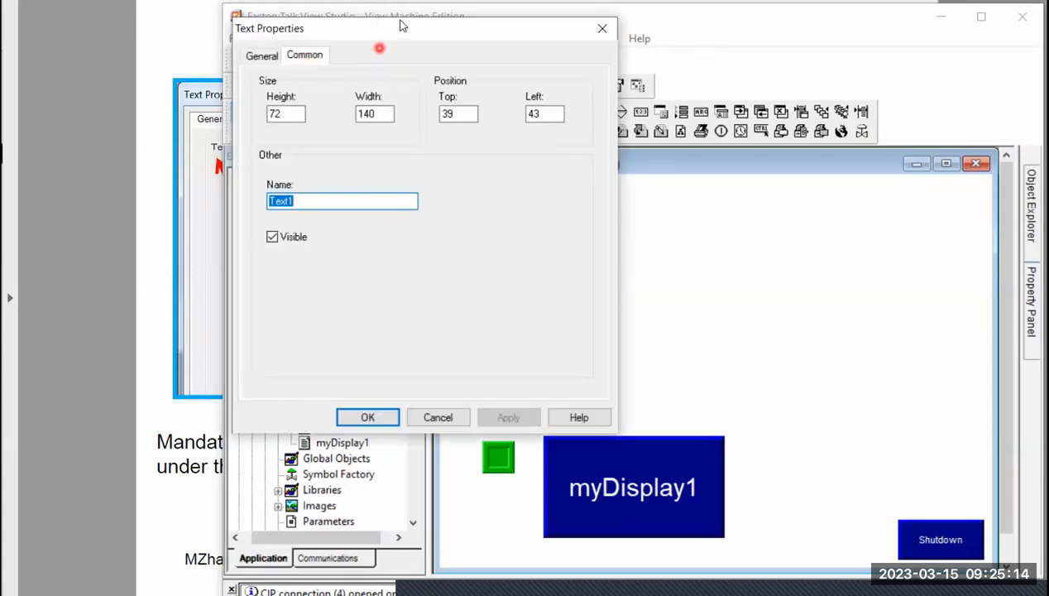
{"action": "left_click_drag", "start_coordinate": [400, 34], "coordinate": [251, 63]}
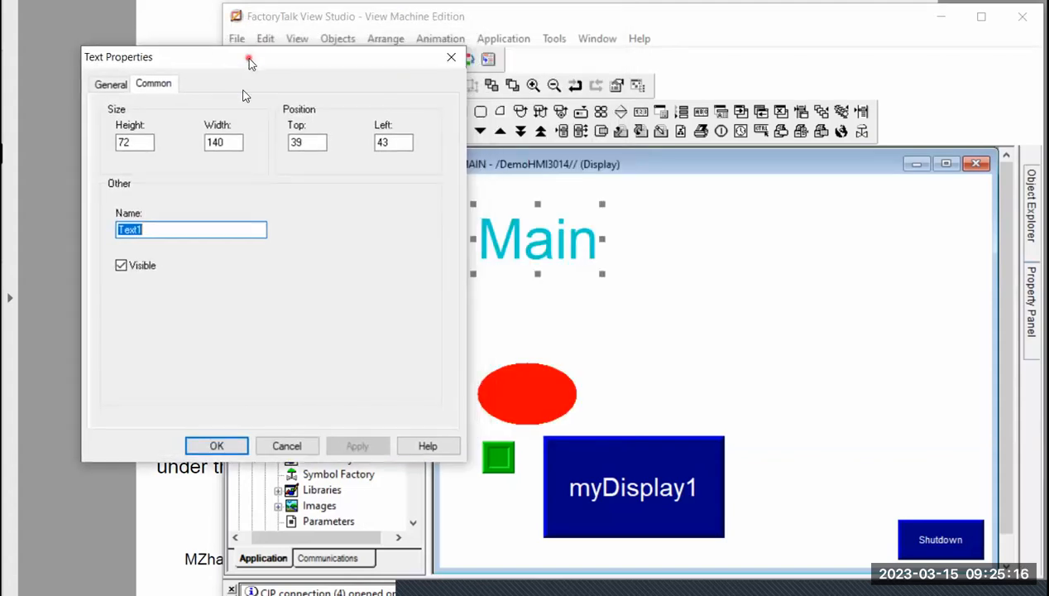
{"action": "left_click", "coordinate": [308, 146]}
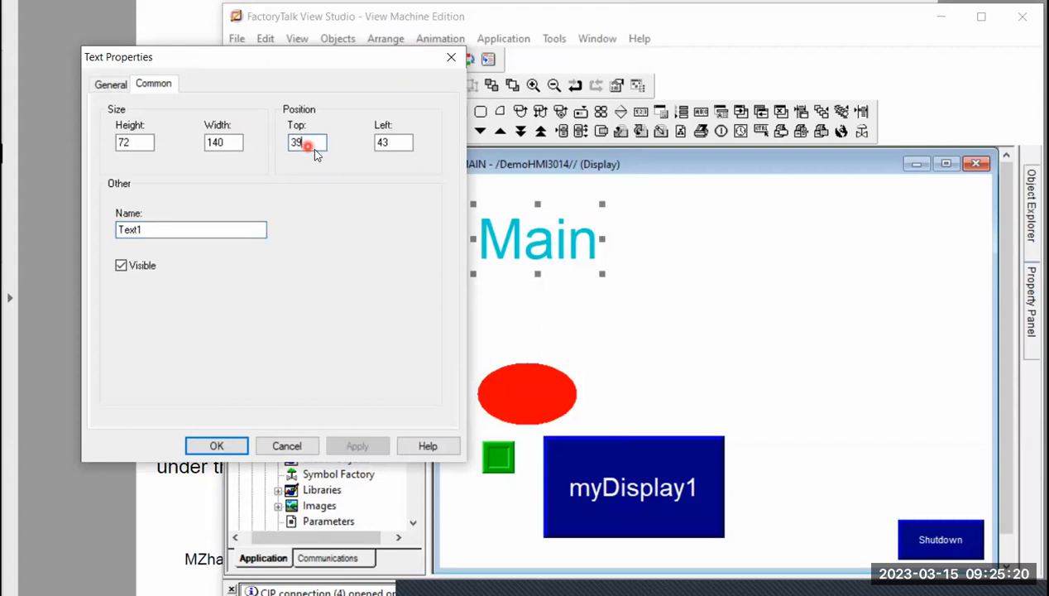
{"action": "key", "text": "BackSpace"}
{"action": "key", "text": "BackSpace"}
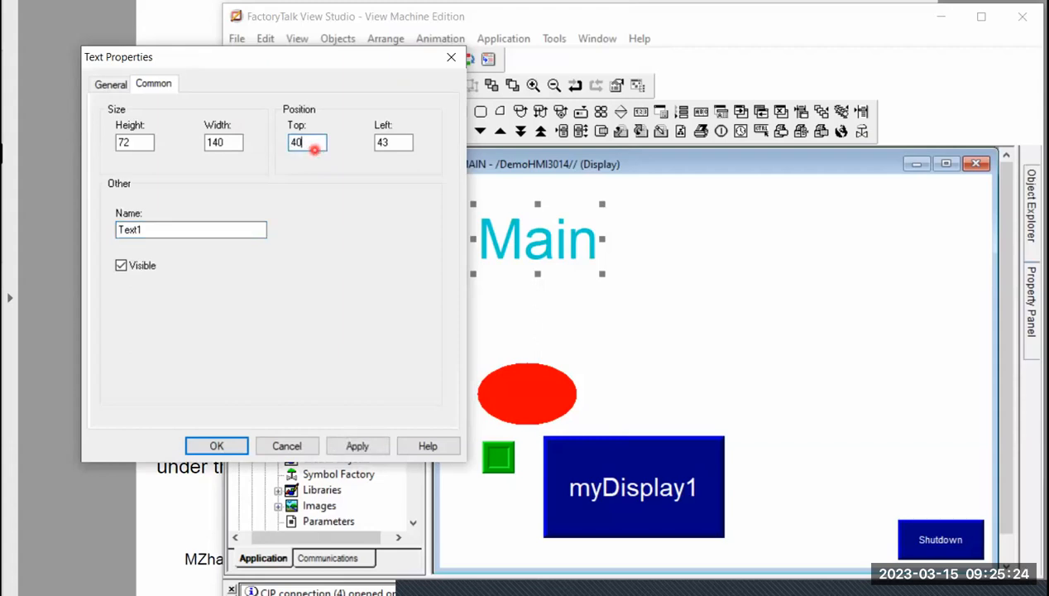
{"action": "left_click", "coordinate": [357, 449]}
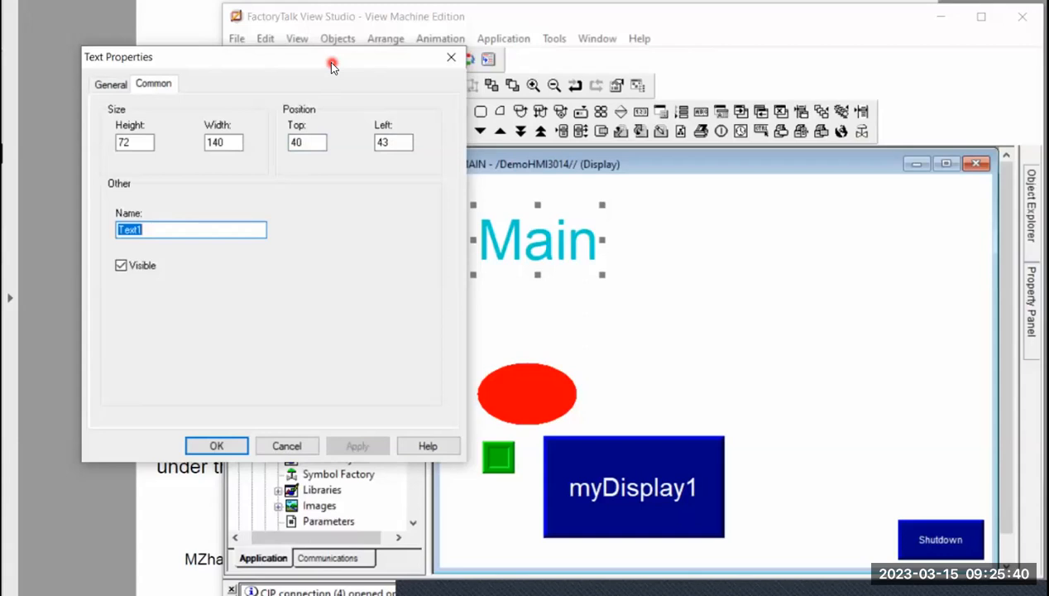
{"action": "left_click", "coordinate": [327, 161]}
{"action": "left_click", "coordinate": [110, 85]}
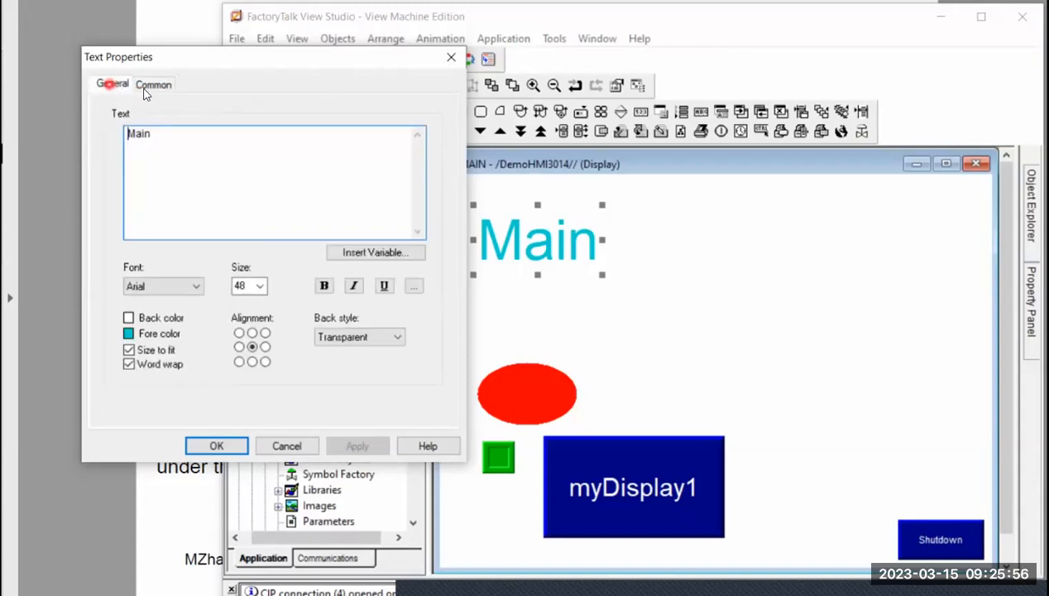
{"action": "left_click", "coordinate": [151, 86]}
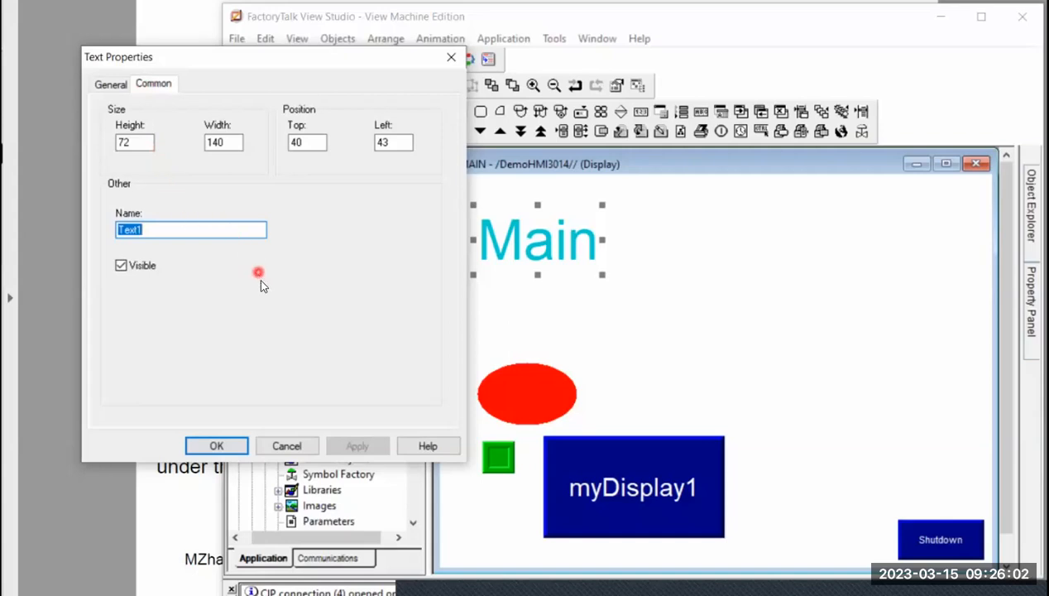
{"action": "left_click", "coordinate": [218, 446]}
Step: Switch to the Text object slide and highlight "Most graphic objects at least have these 2 tabs"
{"action": "left_click", "coordinate": [189, 512]}
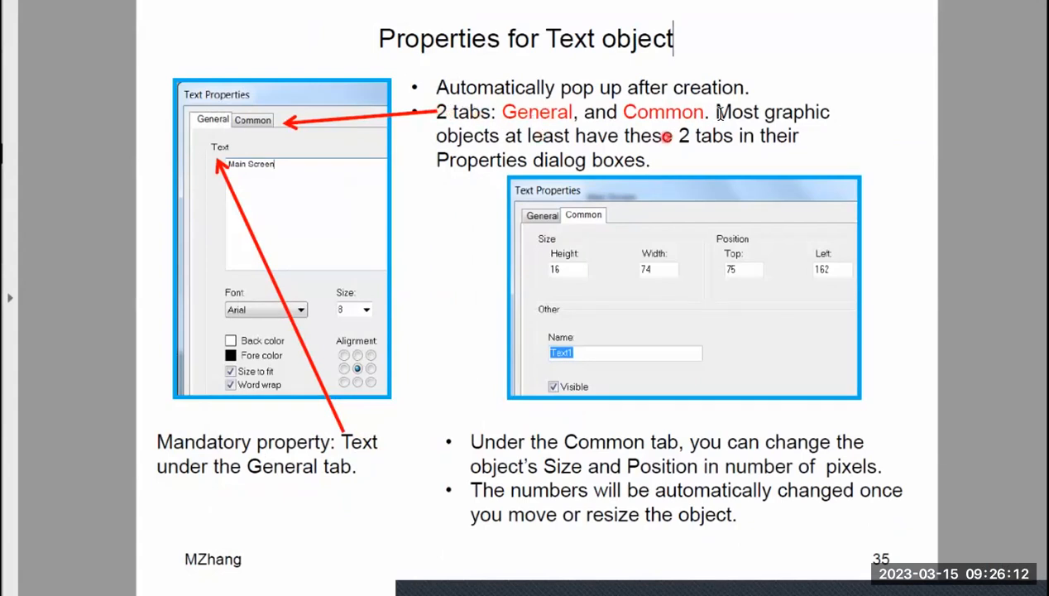
{"action": "left_click_drag", "start_coordinate": [717, 111], "coordinate": [722, 141]}
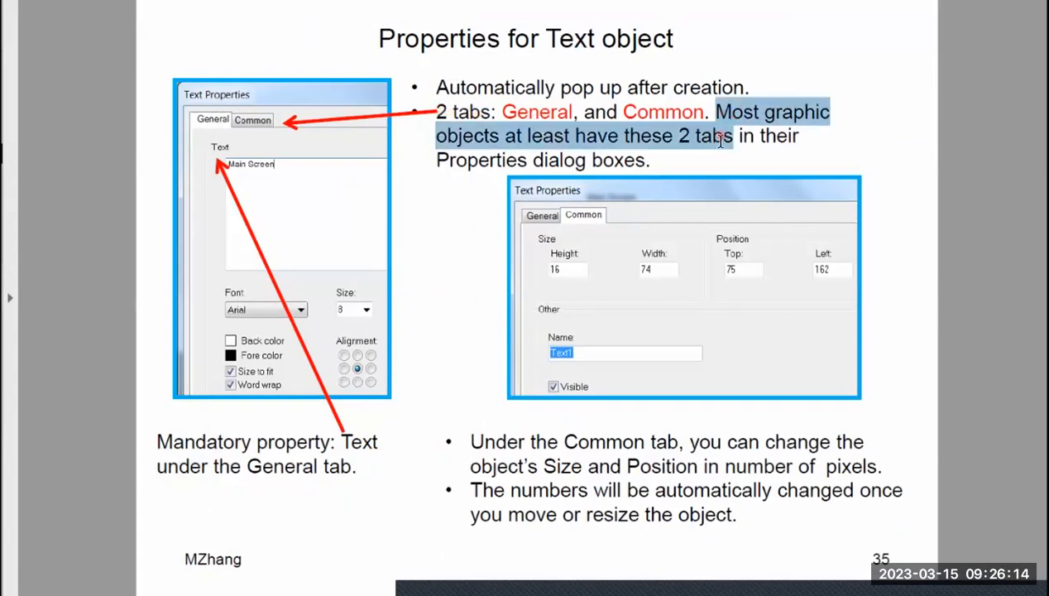
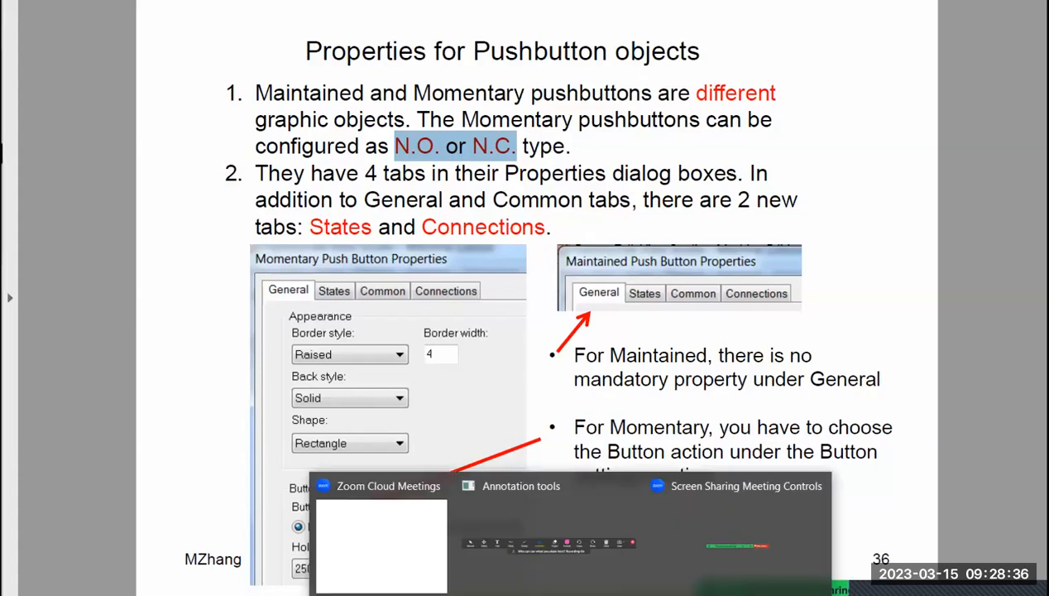
Step: Switch to FactoryTalk View Studio and set the red elliptical momentary push button's action to Normally closed, accepting its properties
{"action": "left_click", "coordinate": [592, 593]}
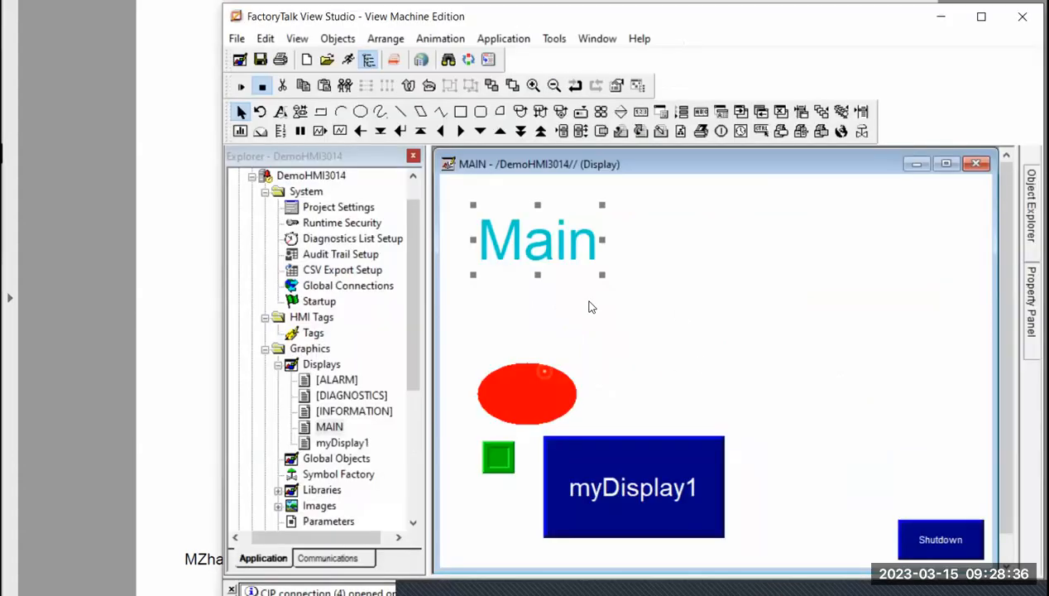
{"action": "left_click", "coordinate": [528, 393]}
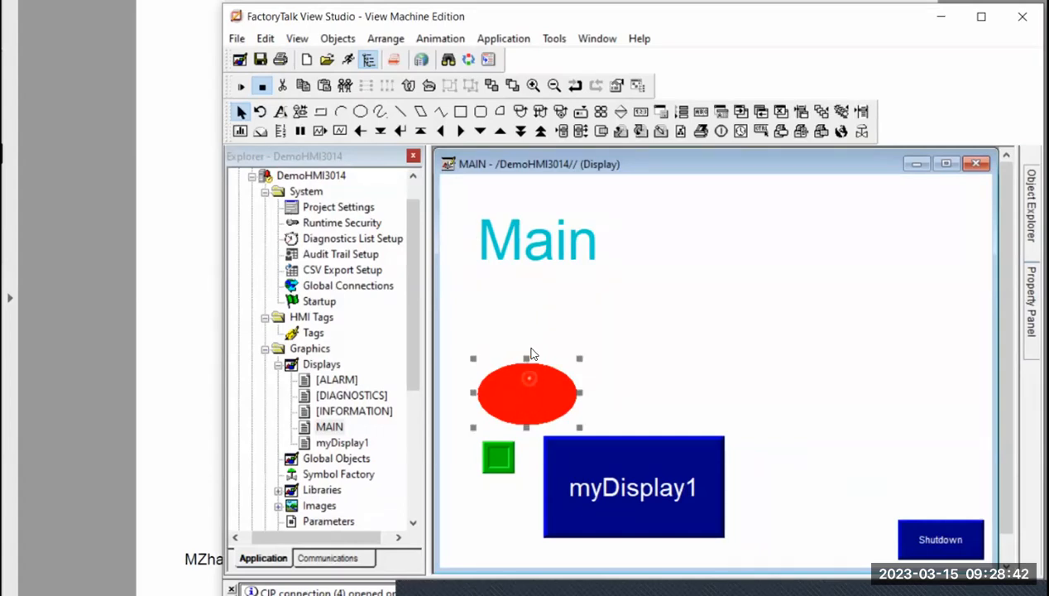
{"action": "double_click", "coordinate": [521, 405]}
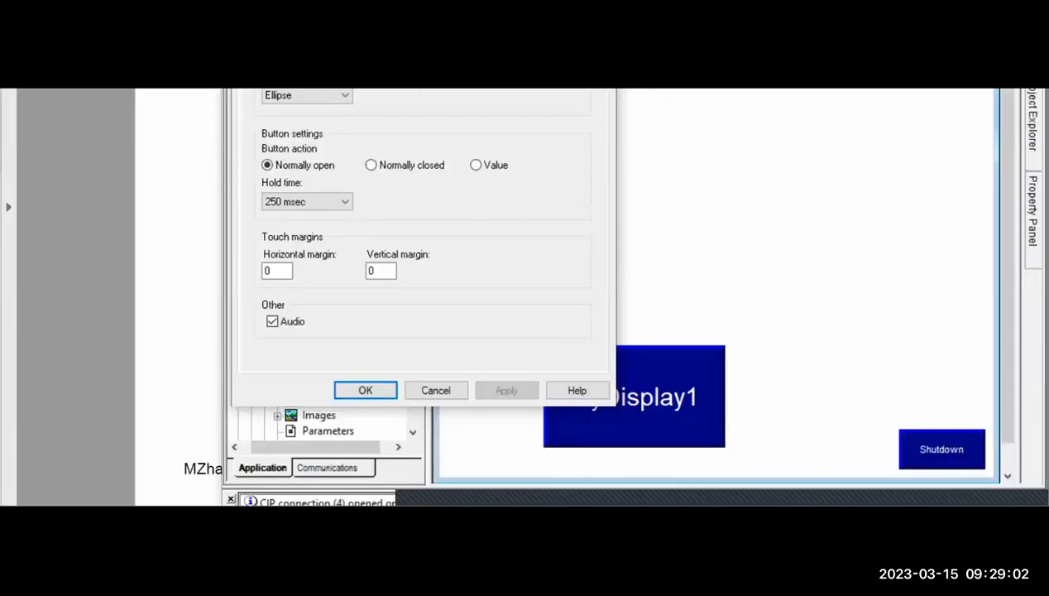
{"action": "left_click", "coordinate": [379, 500]}
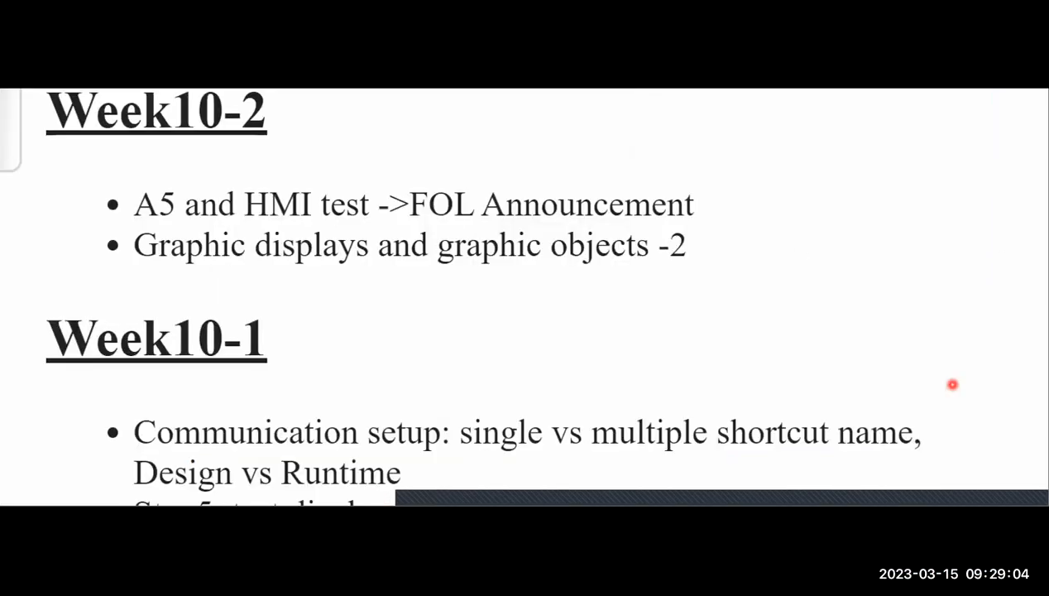
{"action": "left_click", "coordinate": [294, 502]}
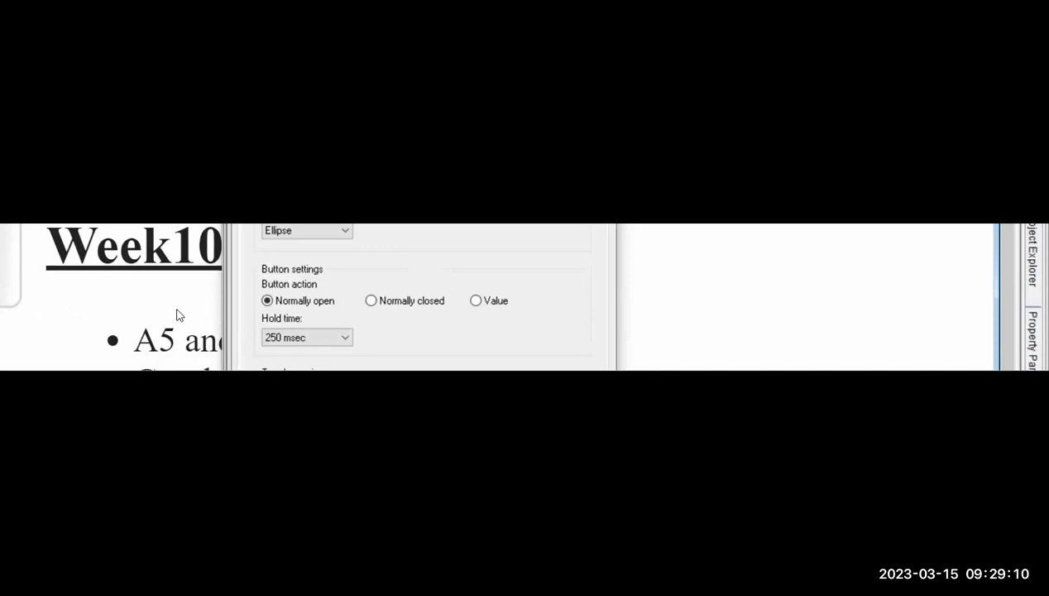
{"action": "key", "text": "alt+Tab"}
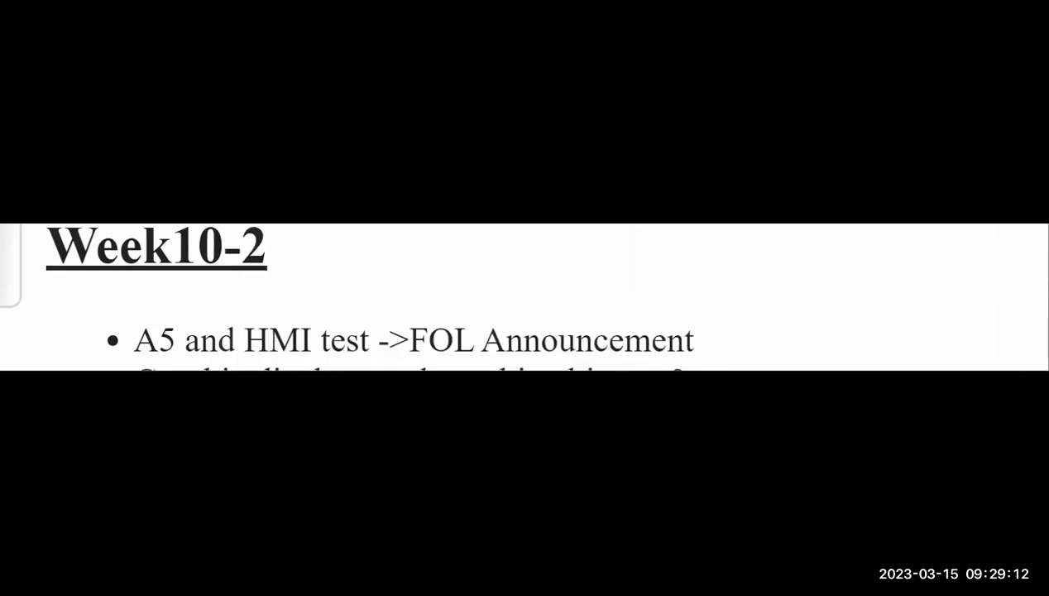
{"action": "key", "text": "alt+Tab"}
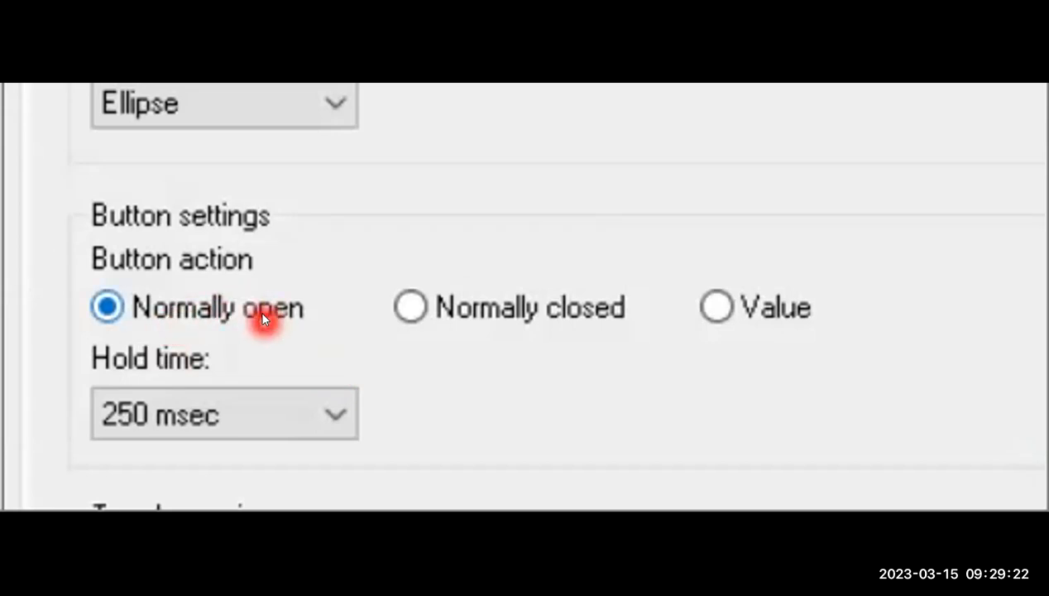
{"action": "left_click", "coordinate": [423, 310]}
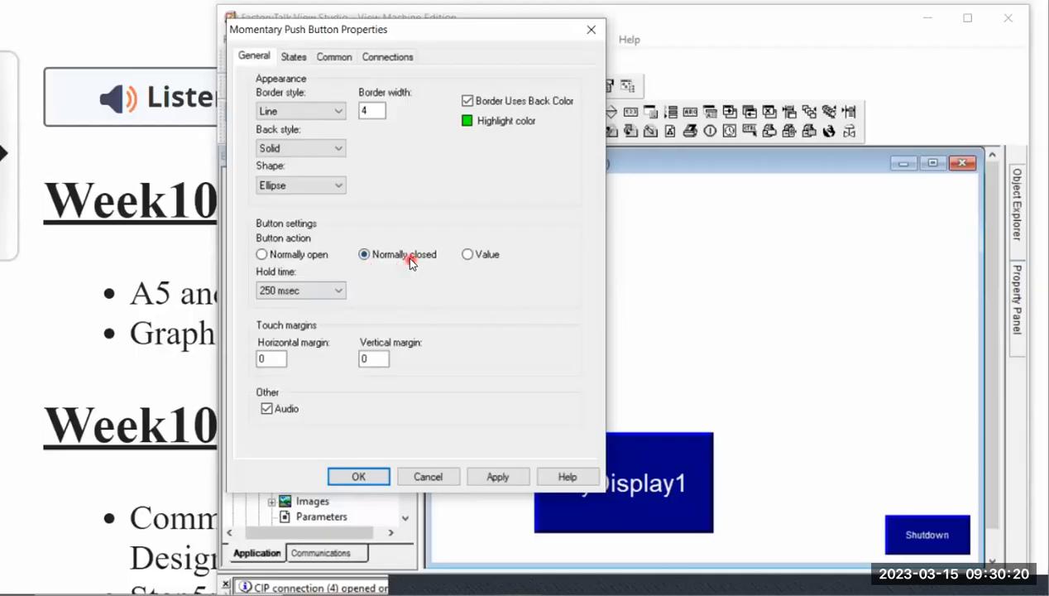
{"action": "left_click", "coordinate": [363, 477]}
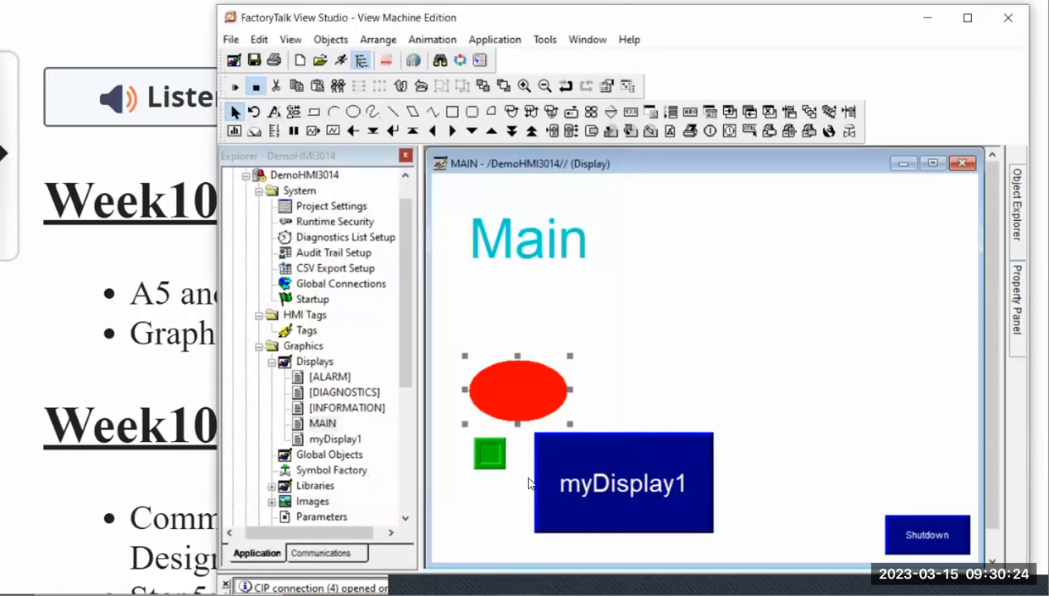
Step: Switch to Logix Designer, collapse the Controller Organizer and shrink the window around the PB and PL rung
{"action": "mouse_move", "coordinate": [380, 584]}
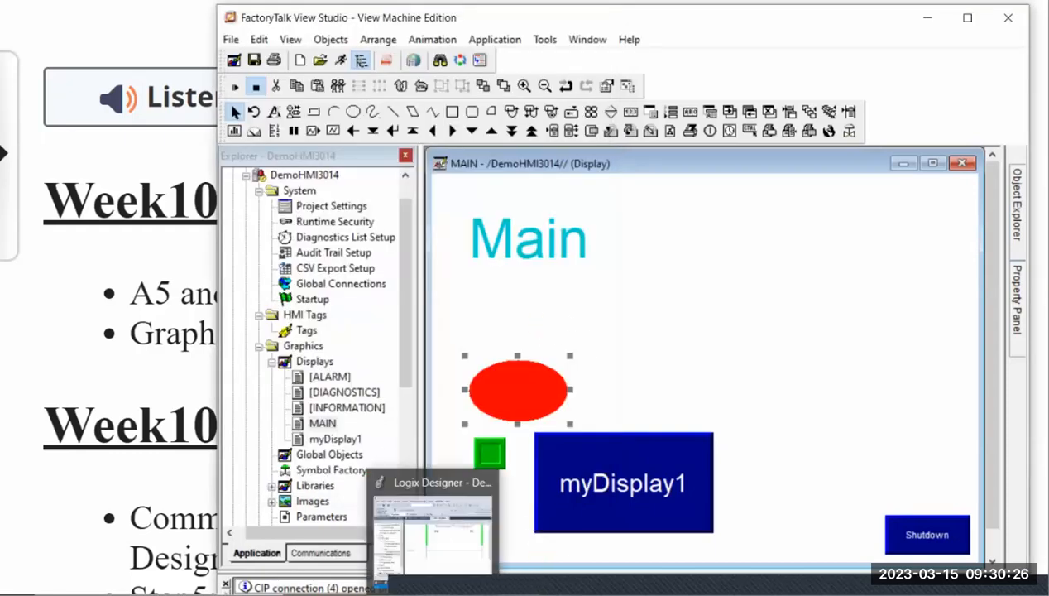
{"action": "left_click", "coordinate": [432, 529]}
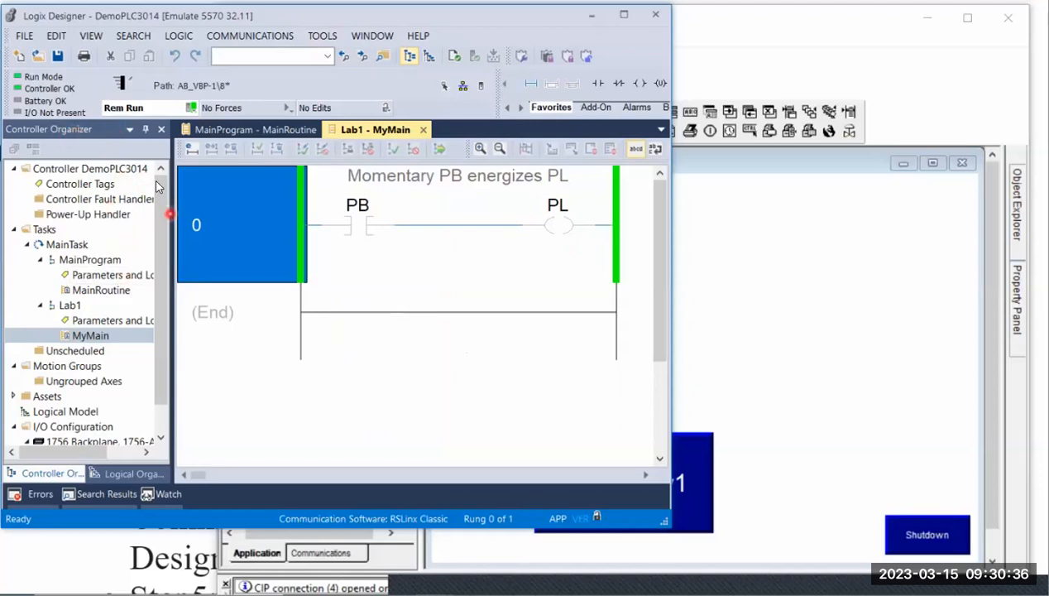
{"action": "left_click", "coordinate": [148, 130]}
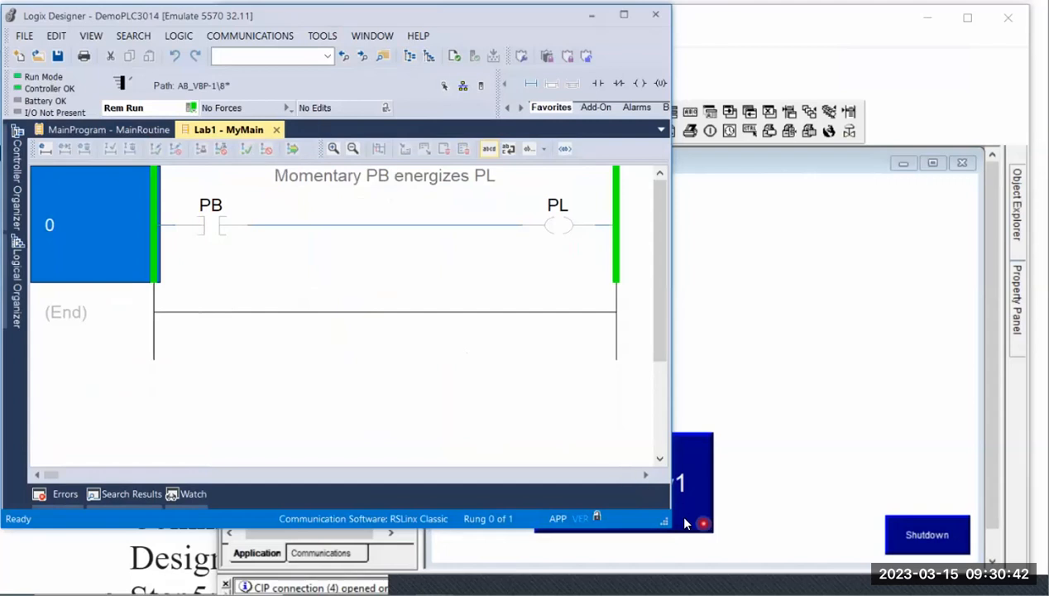
{"action": "left_click_drag", "start_coordinate": [668, 526], "coordinate": [511, 477]}
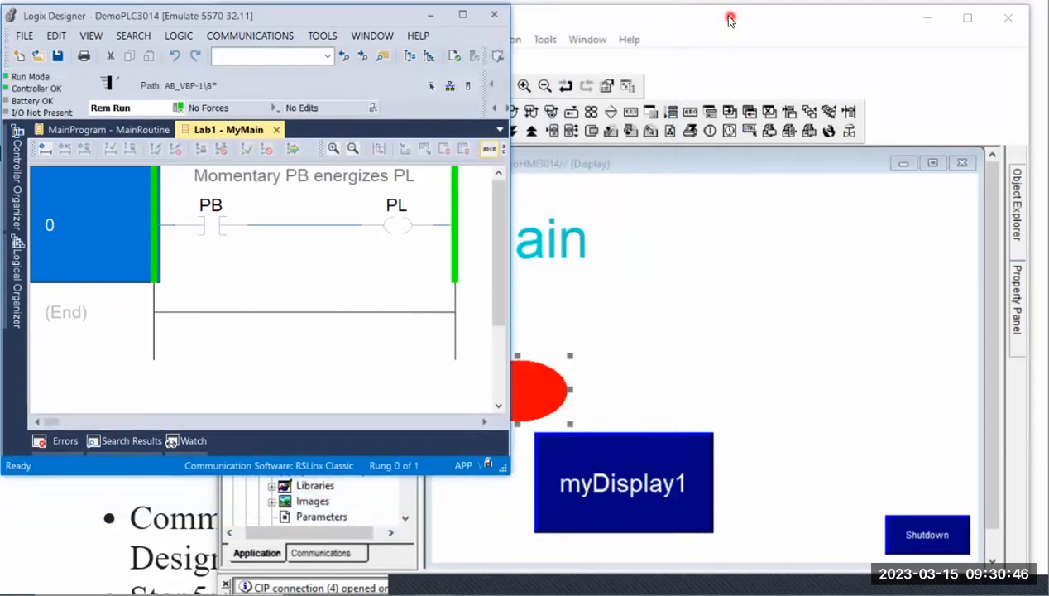
Step: Switch to FactoryTalk View Studio and open myDisplay1 alongside the MAIN display, with the Explorer closed and MAIN in front
{"action": "left_click", "coordinate": [725, 18]}
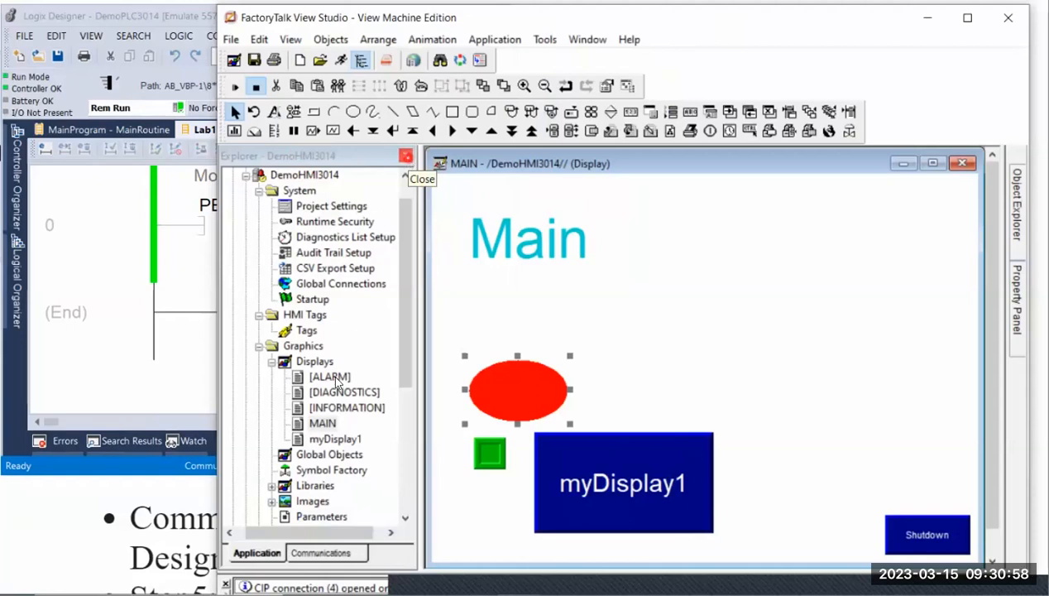
{"action": "double_click", "coordinate": [330, 440]}
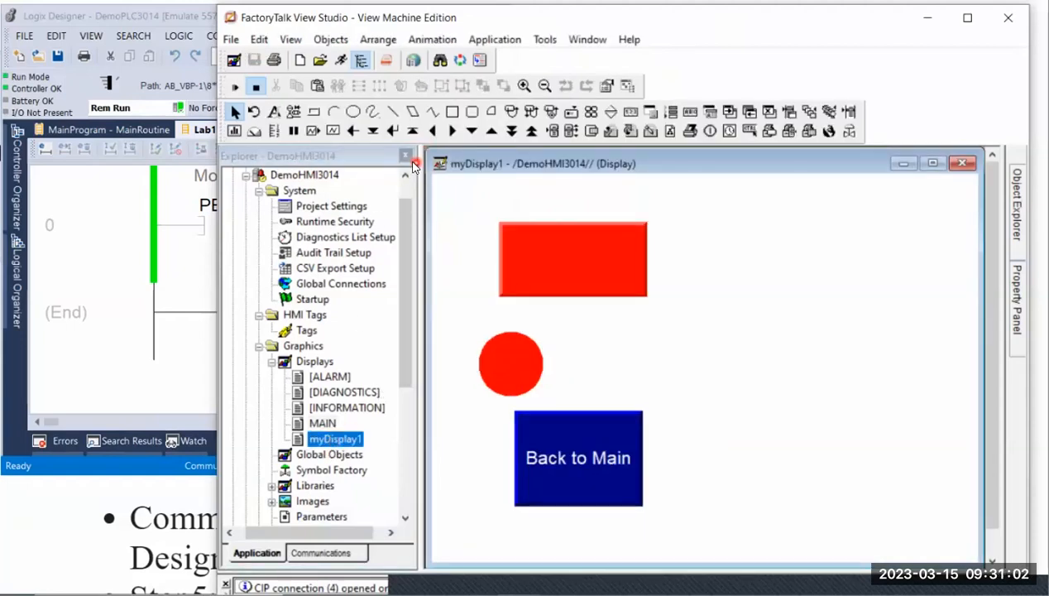
{"action": "left_click", "coordinate": [406, 157]}
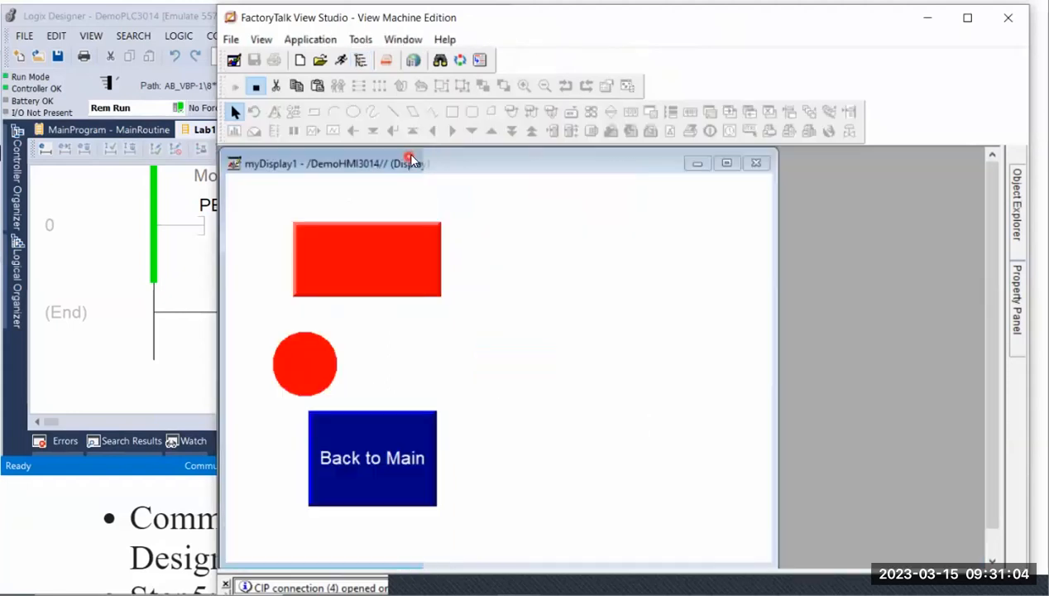
{"action": "left_click_drag", "start_coordinate": [435, 167], "coordinate": [555, 171]}
{"action": "left_click", "coordinate": [267, 210]}
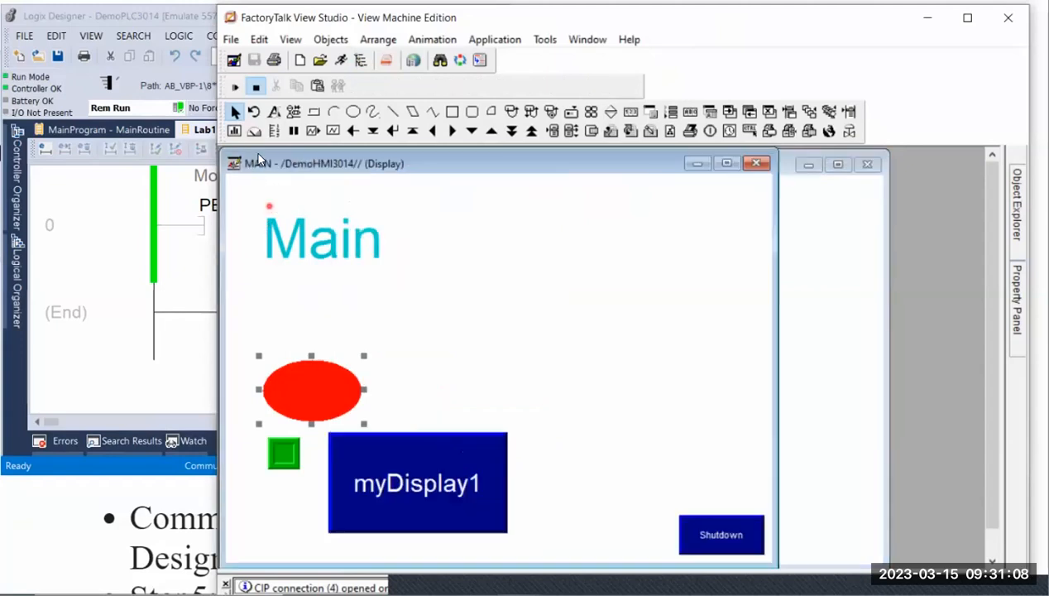
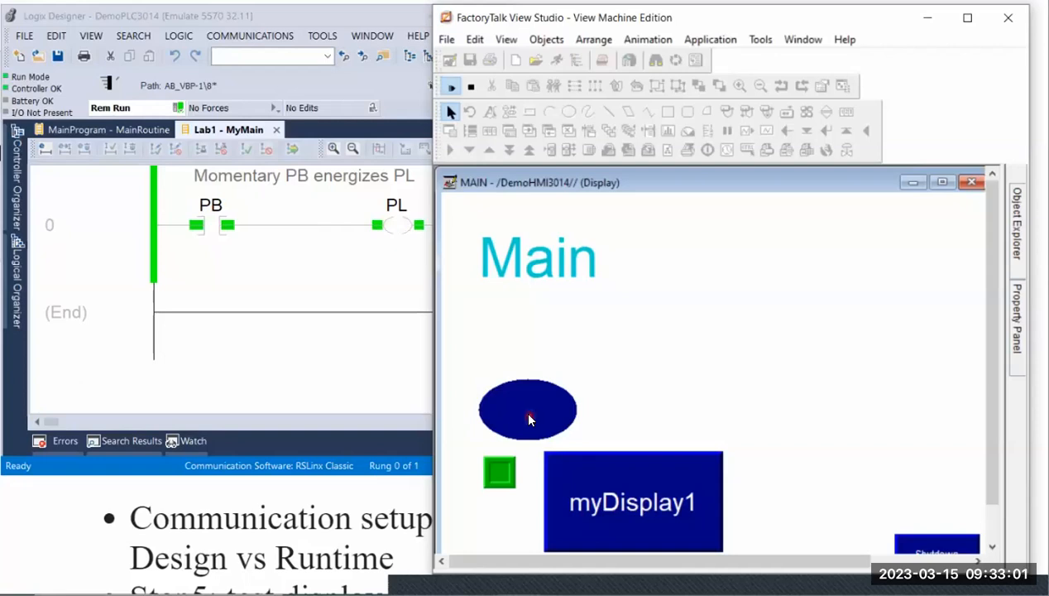
Step: Operate the elliptical momentary push button in the test run of the MAIN display
{"action": "left_click", "coordinate": [529, 417]}
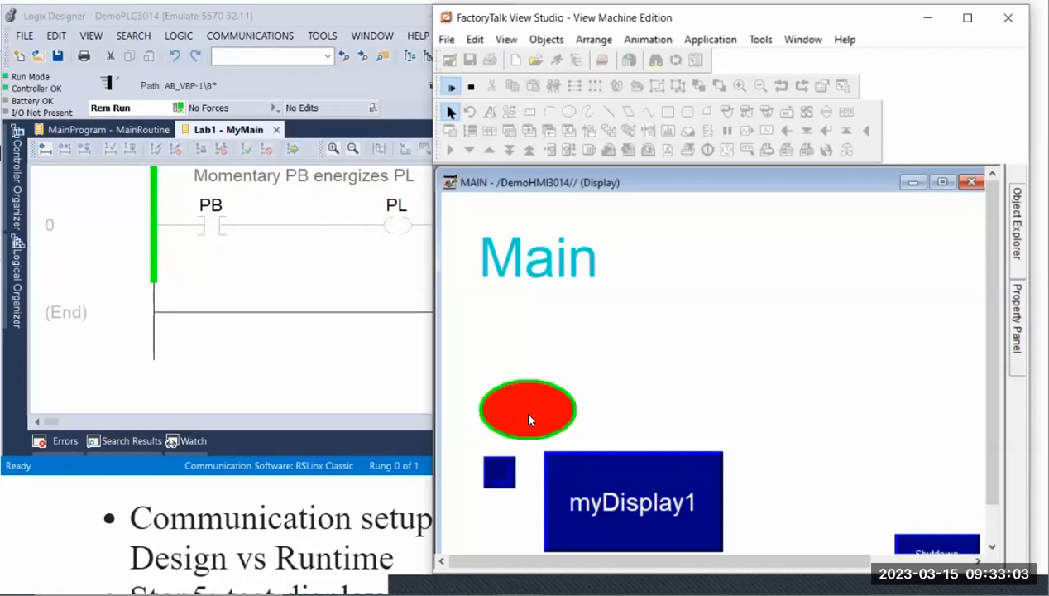
Step: Repeatedly operate the normally closed elliptical push button and compare its response with the PB and PL rung
{"action": "left_click", "coordinate": [528, 415]}
{"action": "left_click", "coordinate": [249, 181]}
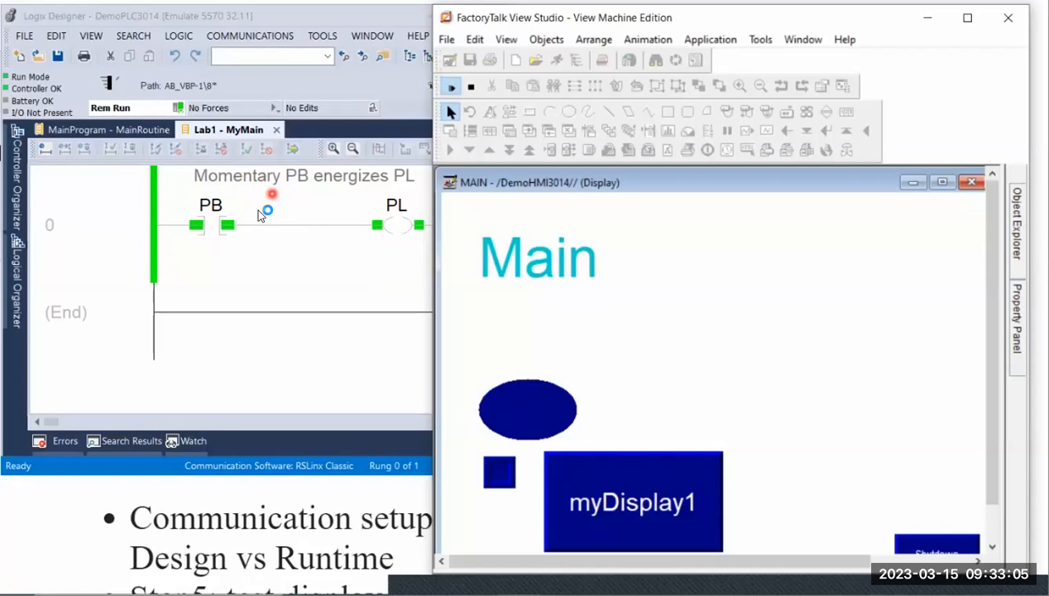
{"action": "left_click", "coordinate": [530, 418]}
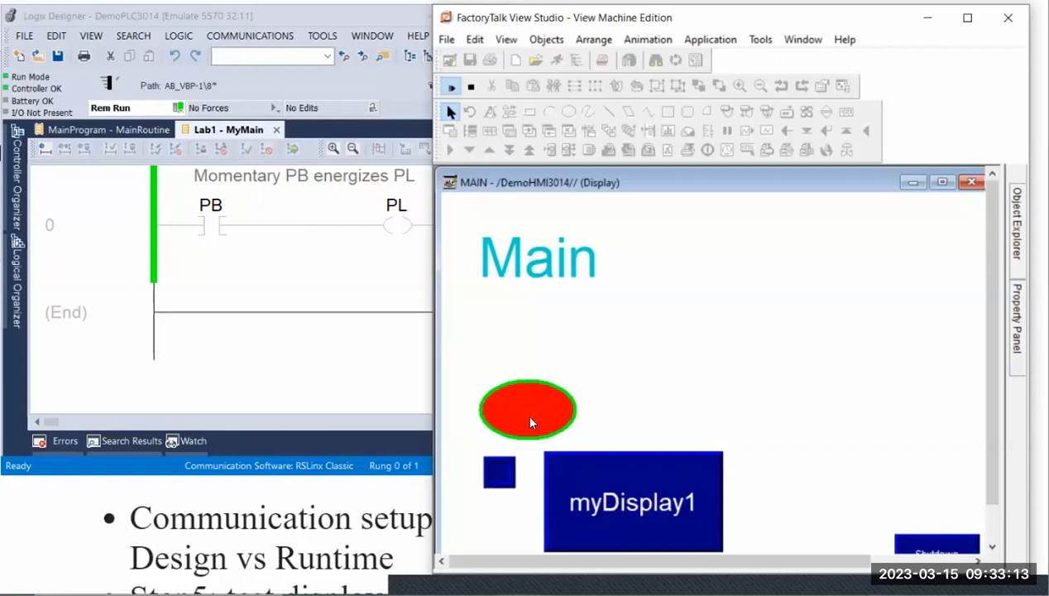
{"action": "left_click", "coordinate": [530, 422]}
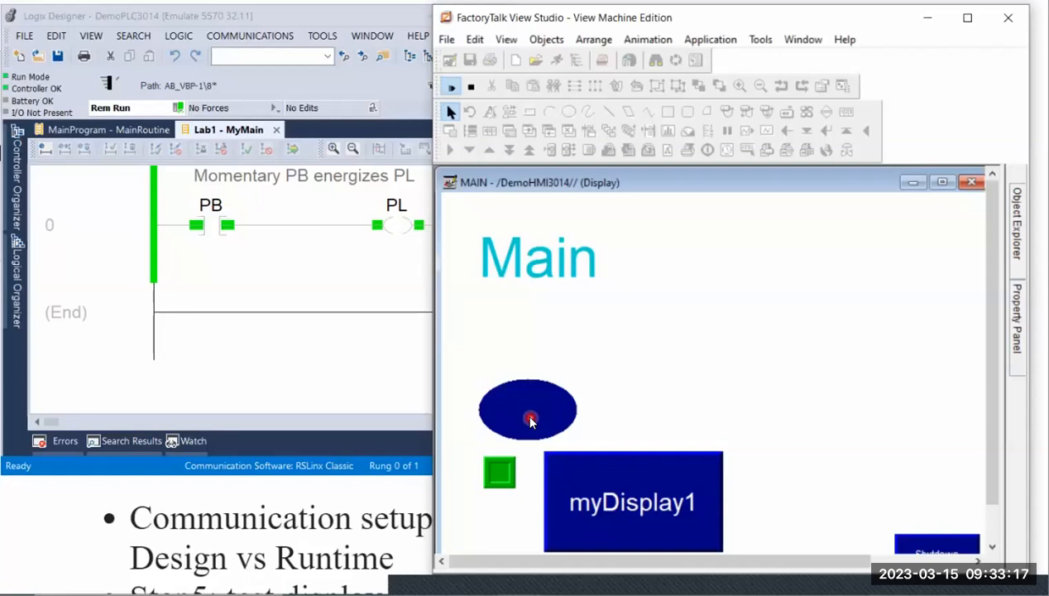
{"action": "left_click_drag", "start_coordinate": [530, 417], "coordinate": [585, 298]}
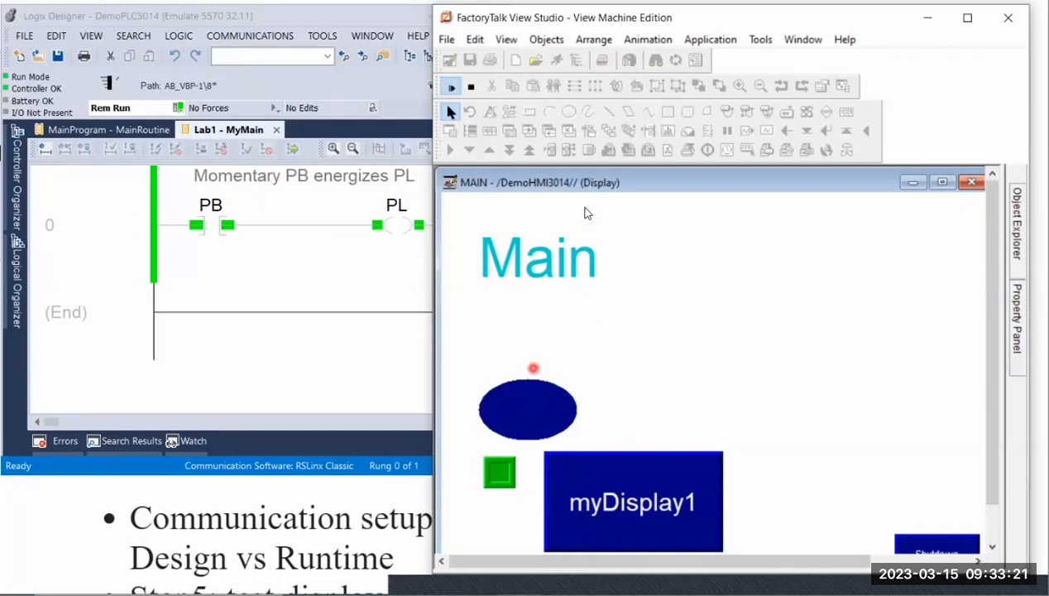
{"action": "left_click", "coordinate": [522, 404]}
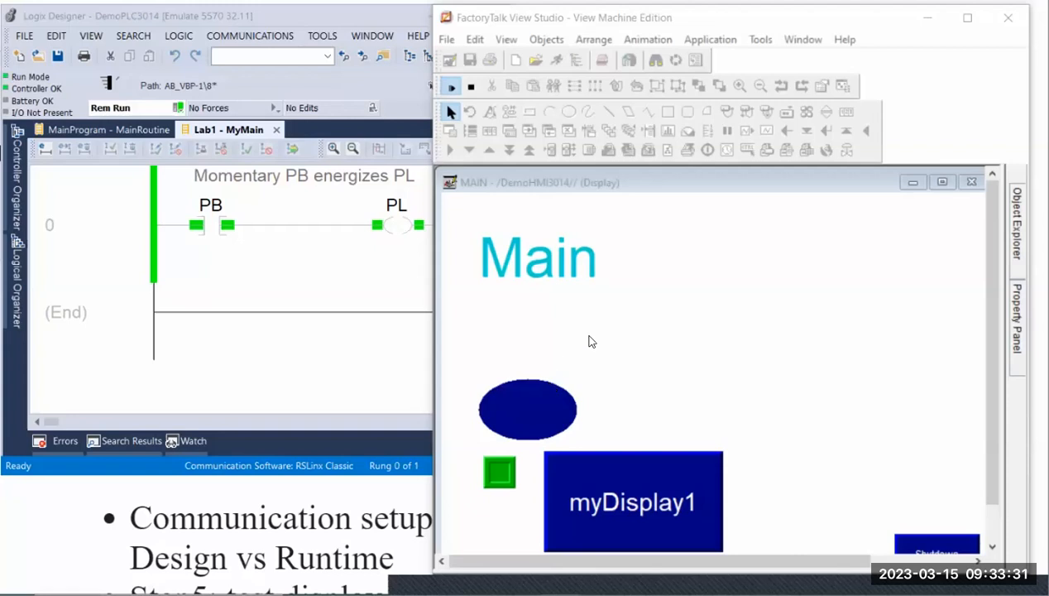
{"action": "left_click", "coordinate": [516, 412]}
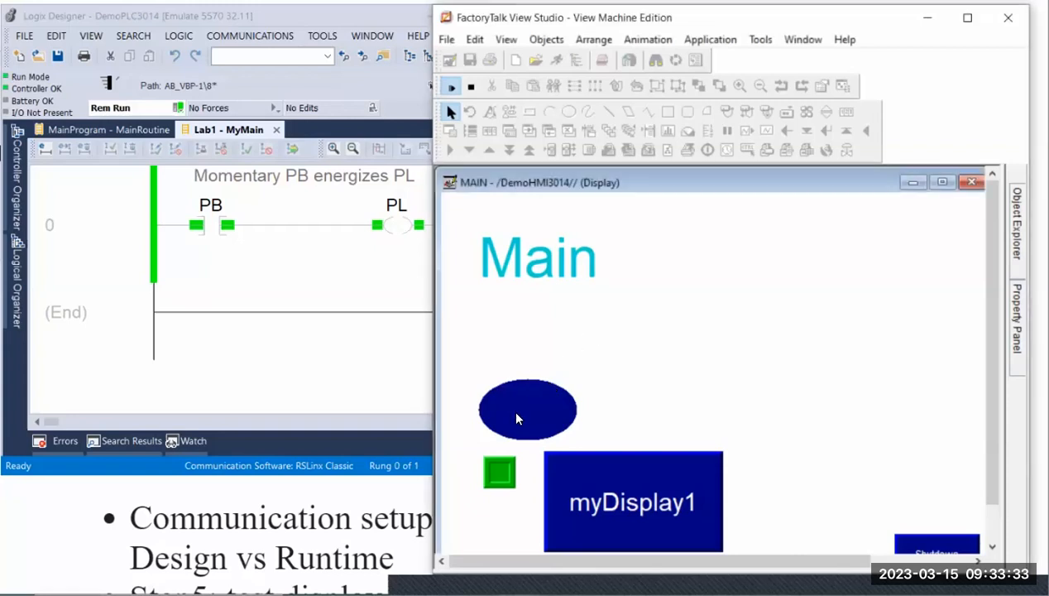
Step: Return the MAIN display to edit mode and set the elliptical momentary push button's action to Normally open, accepting its properties
{"action": "left_click", "coordinate": [471, 89]}
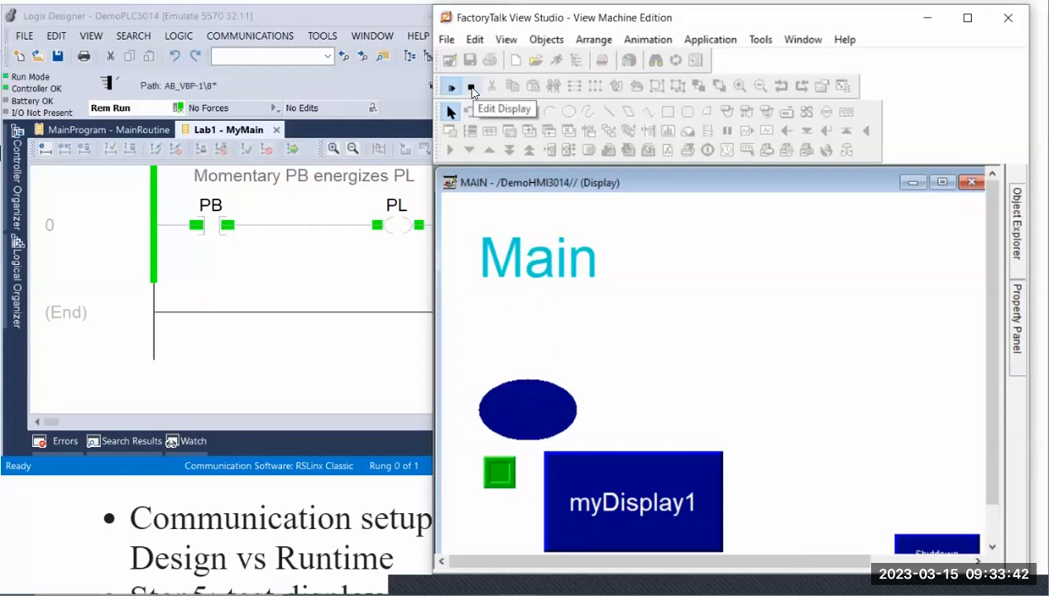
{"action": "double_click", "coordinate": [523, 413]}
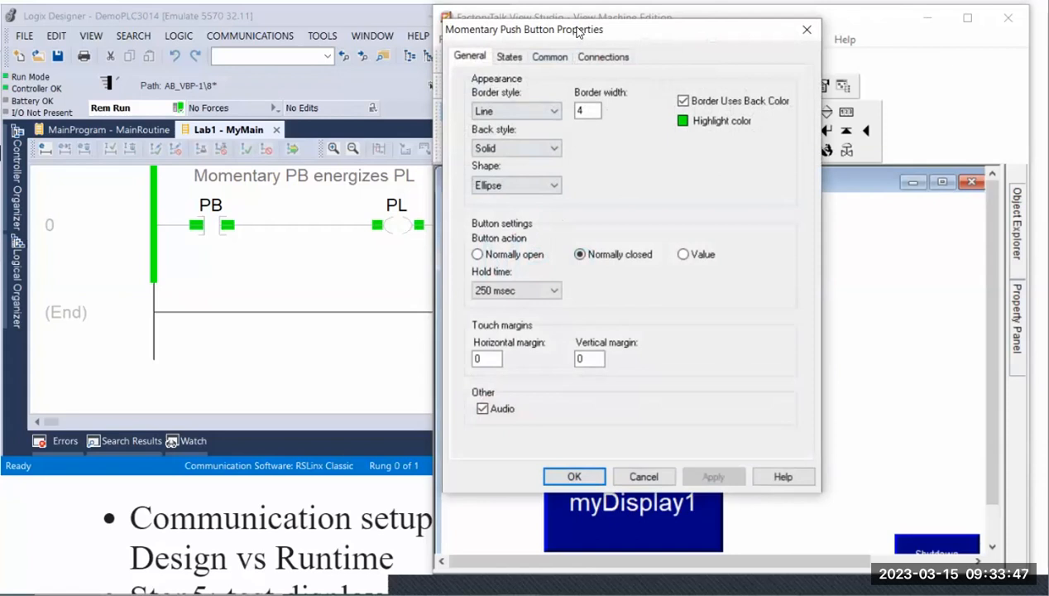
{"action": "left_click_drag", "start_coordinate": [570, 37], "coordinate": [554, 76]}
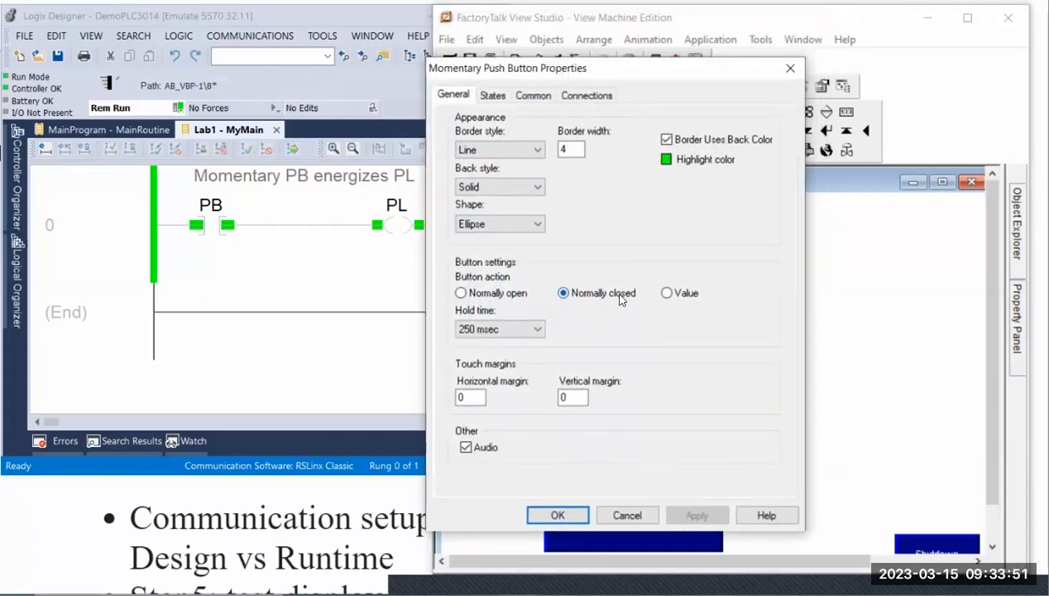
{"action": "left_click", "coordinate": [477, 294]}
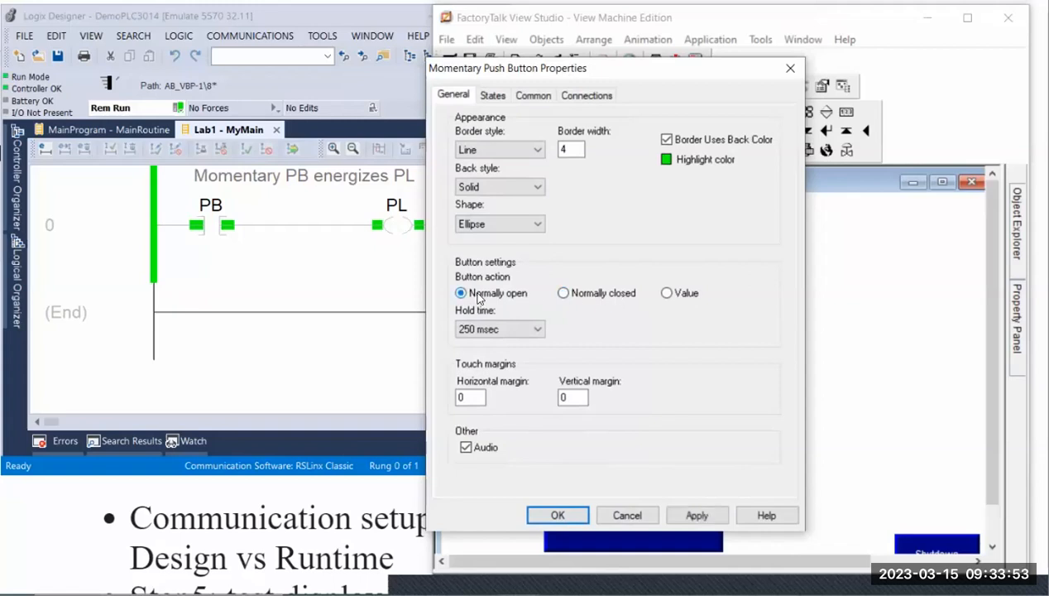
{"action": "left_click", "coordinate": [557, 513]}
{"action": "left_click", "coordinate": [564, 340]}
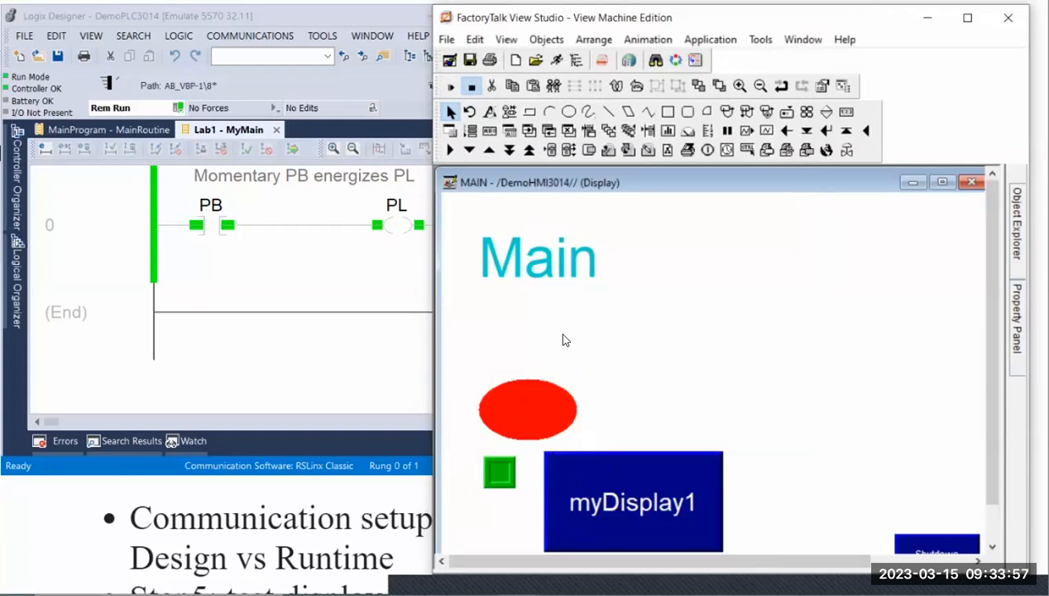
Step: Test the MAIN display, operate the elliptical push button and inspect the PB tag's value on the ladder rung
{"action": "left_click", "coordinate": [454, 87]}
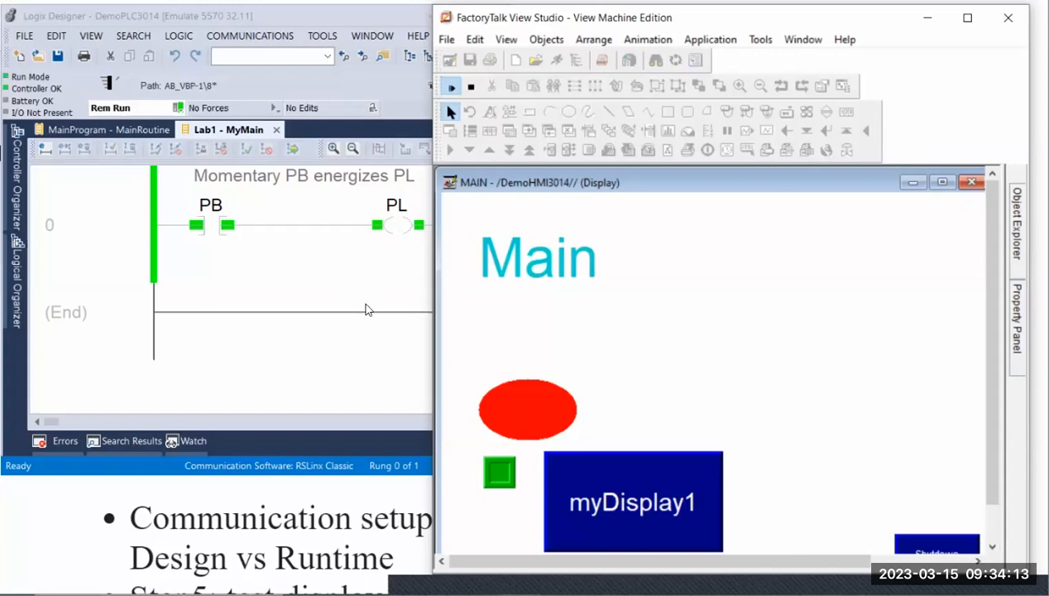
{"action": "left_click", "coordinate": [522, 408]}
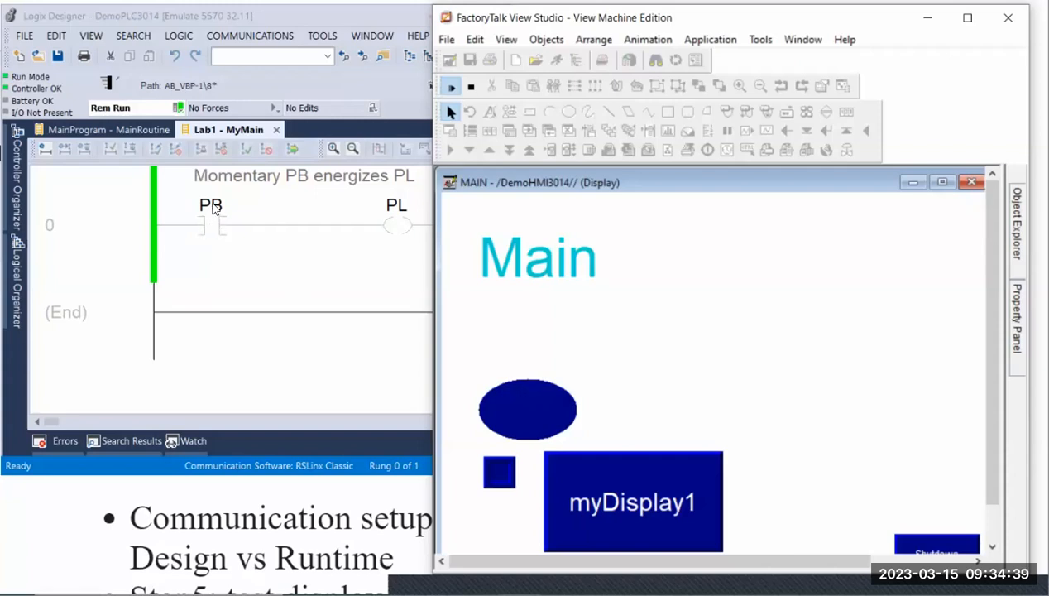
{"action": "mouse_move", "coordinate": [213, 207]}
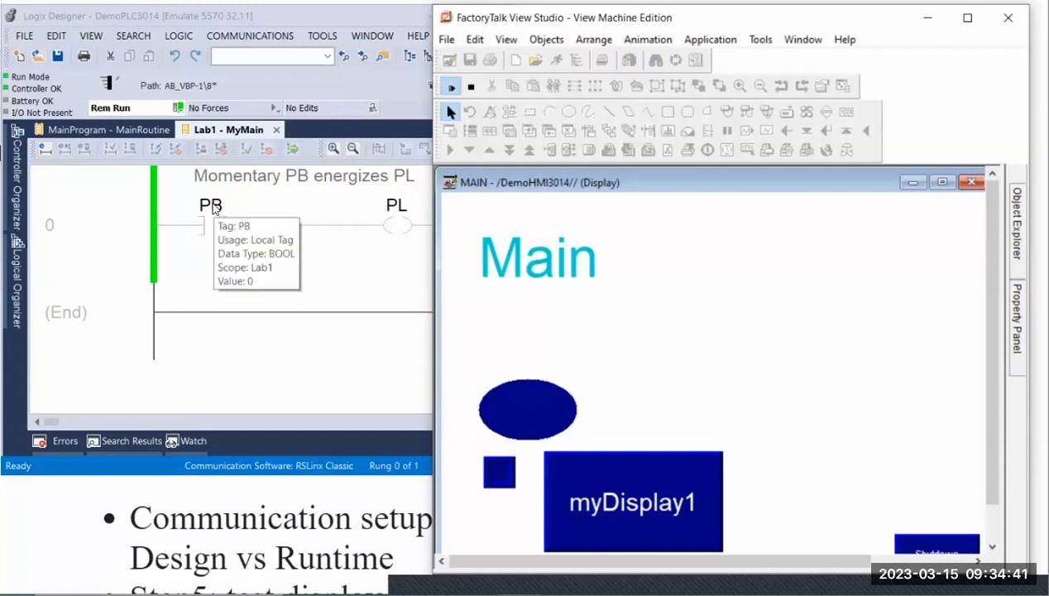
Step: Stop the test run and open the elliptical push button's state settings, with the dialog moved clear of the MAIN display
{"action": "left_click", "coordinate": [471, 86]}
{"action": "double_click", "coordinate": [522, 411]}
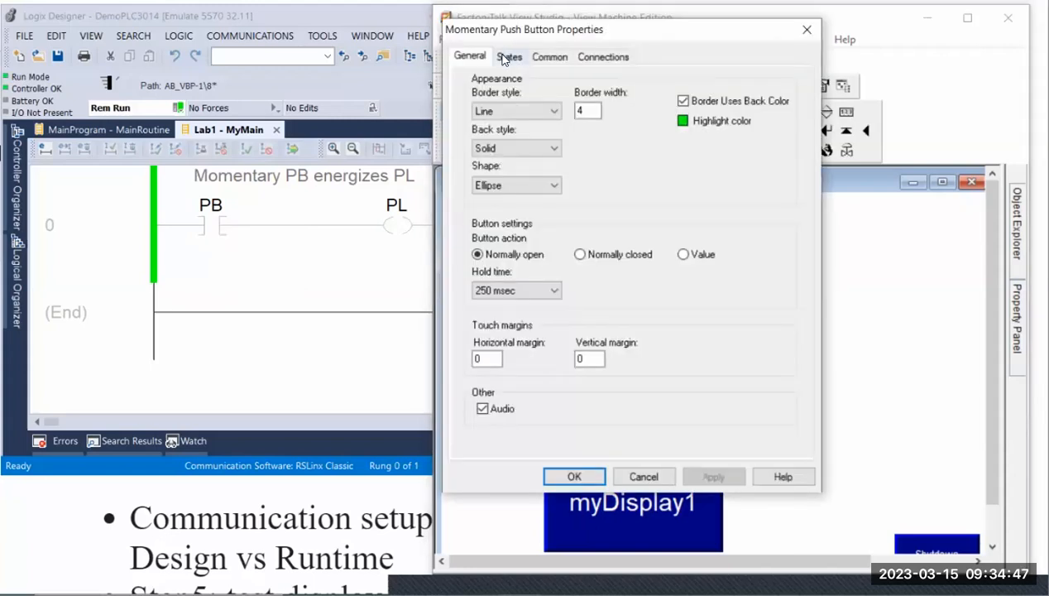
{"action": "left_click", "coordinate": [507, 57]}
{"action": "left_click_drag", "start_coordinate": [577, 32], "coordinate": [207, 53]}
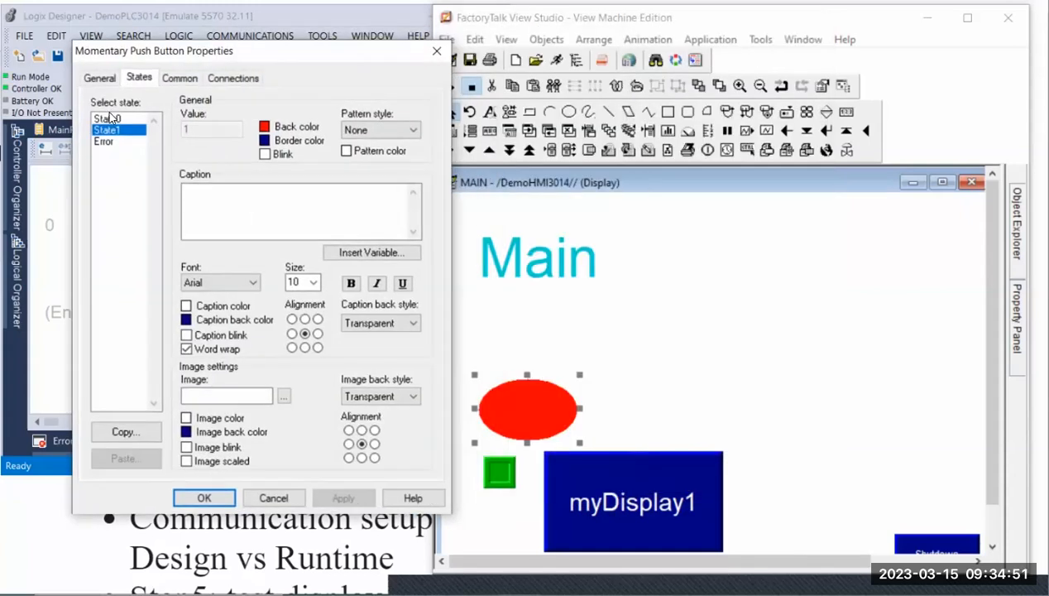
{"action": "left_click", "coordinate": [209, 200]}
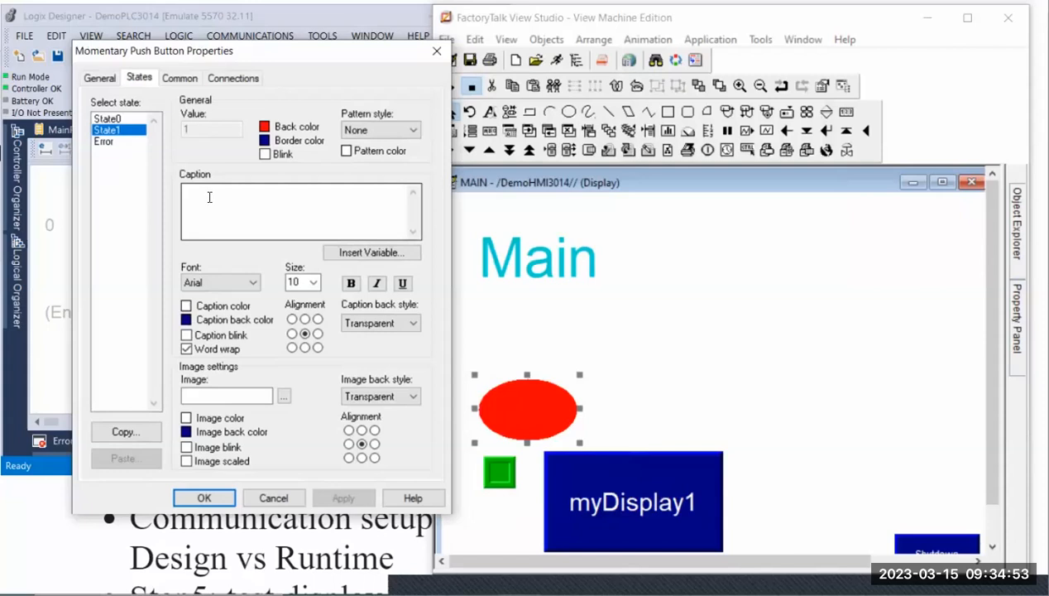
{"action": "left_click", "coordinate": [209, 195]}
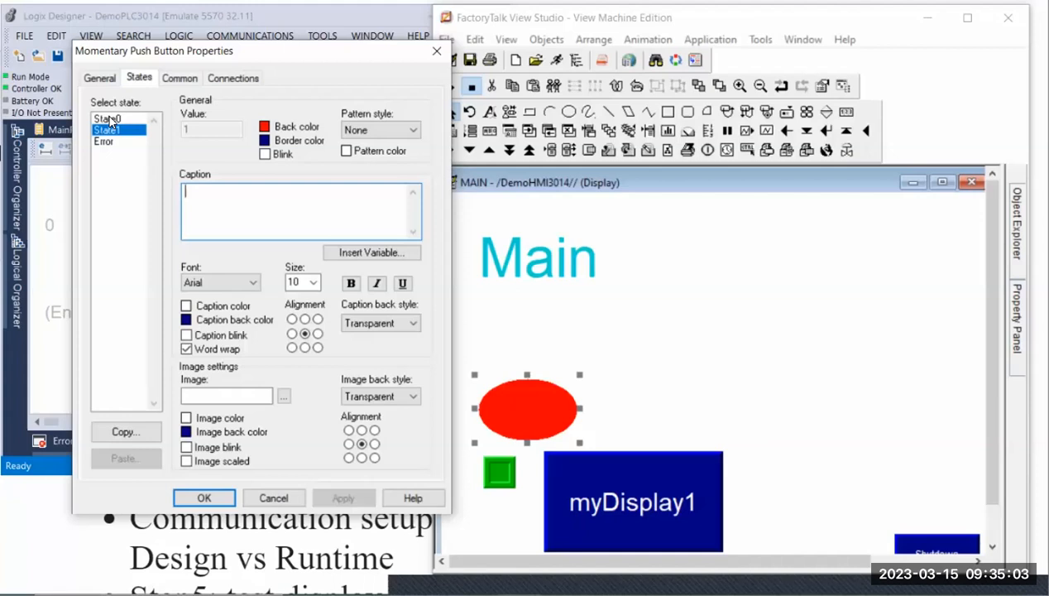
Step: Give the push button's State0 the caption "Release" in size 14 and apply it
{"action": "left_click", "coordinate": [108, 119]}
{"action": "left_click", "coordinate": [218, 193]}
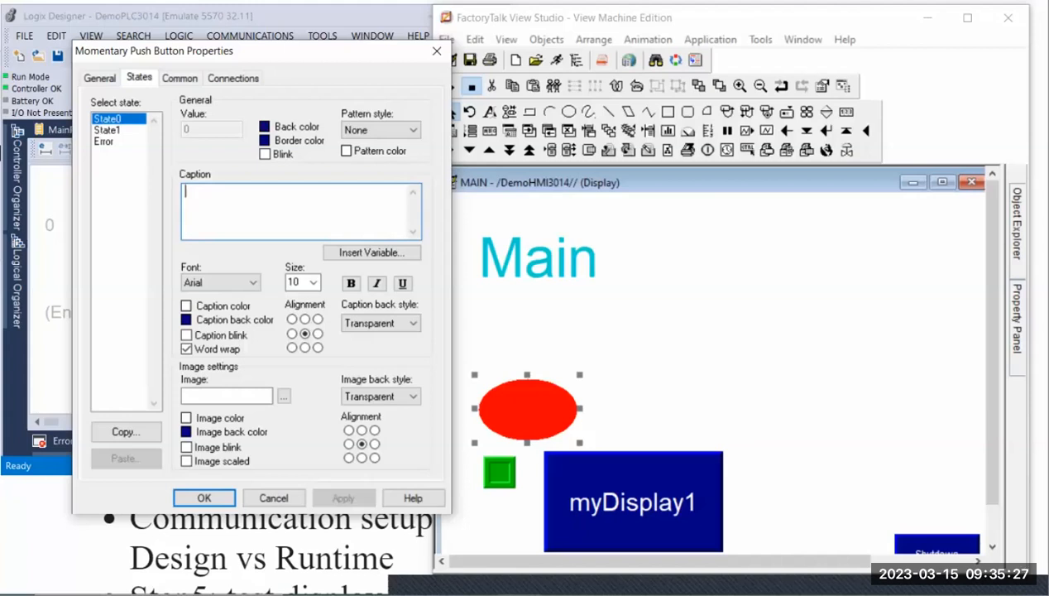
{"action": "type", "text": "Rel"}
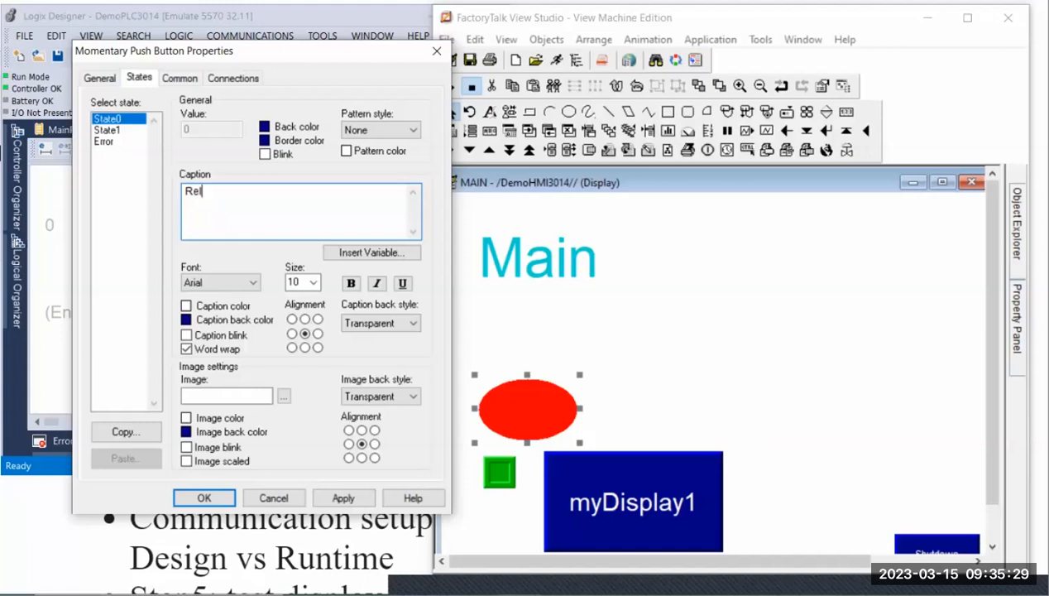
{"action": "type", "text": "ease"}
{"action": "left_click", "coordinate": [306, 282]}
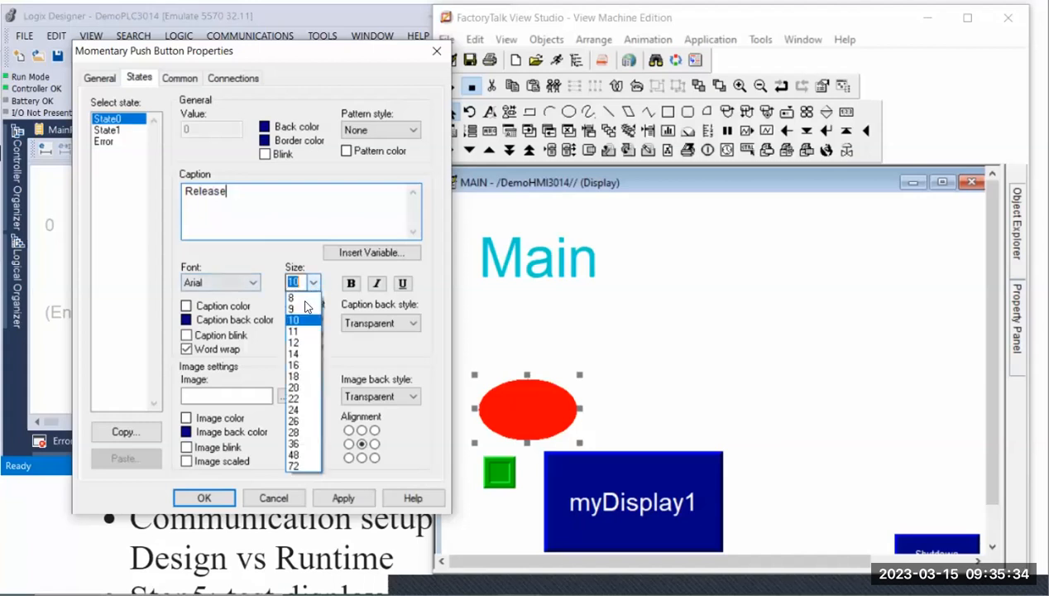
{"action": "left_click", "coordinate": [300, 353]}
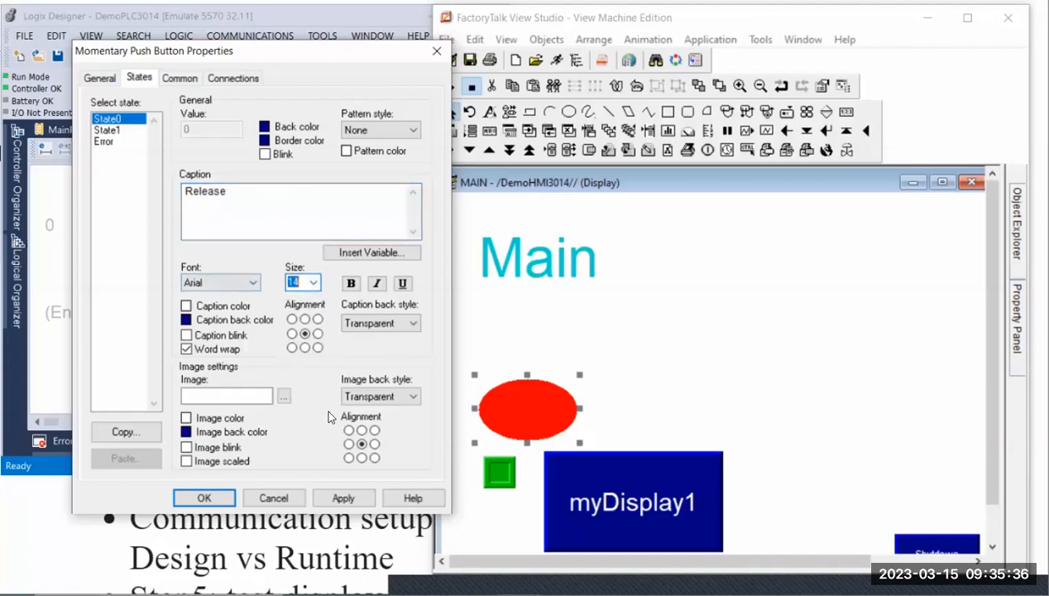
{"action": "left_click", "coordinate": [341, 498]}
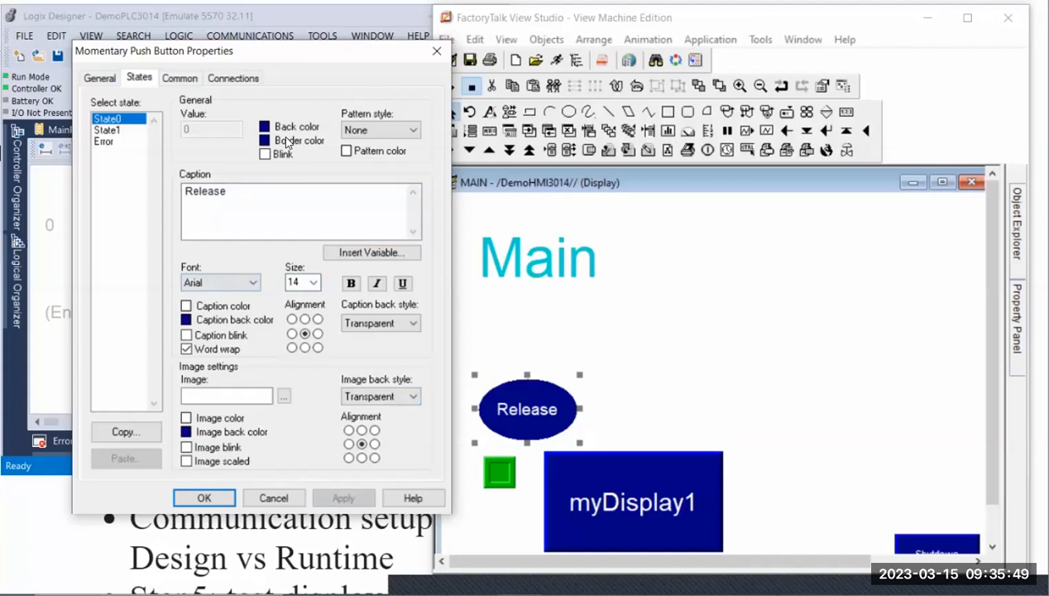
Step: Give the push button's State1 the caption "Pressed" in size 18 and apply it
{"action": "left_click", "coordinate": [108, 131]}
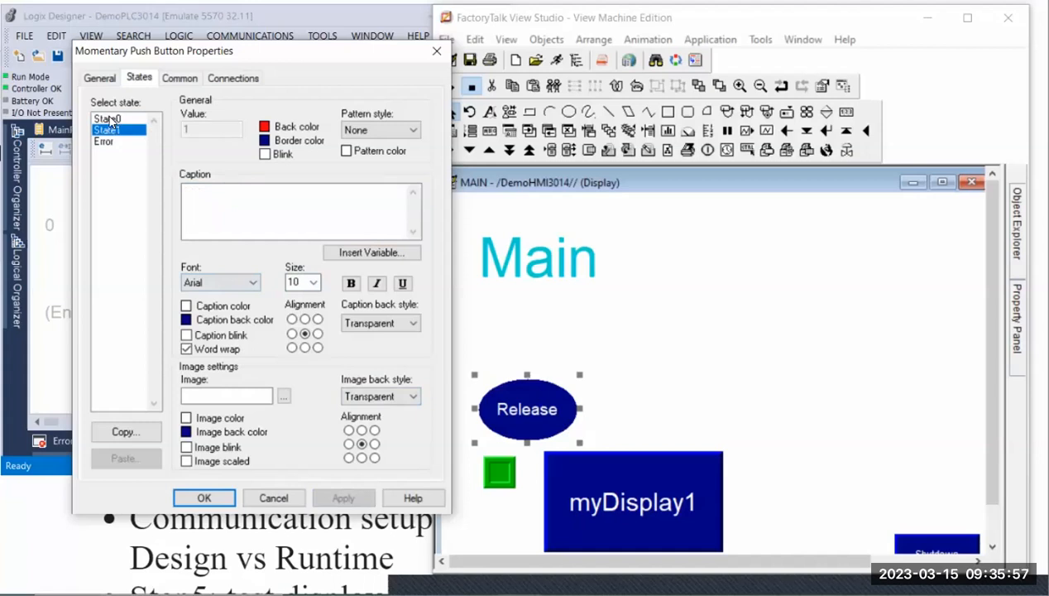
{"action": "left_click", "coordinate": [110, 119]}
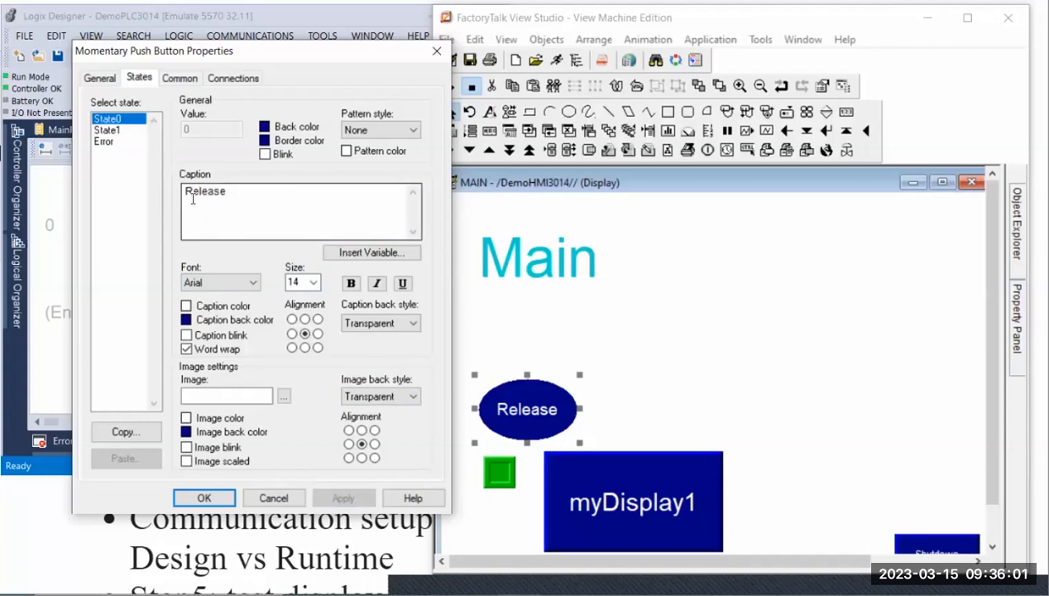
{"action": "left_click", "coordinate": [105, 131]}
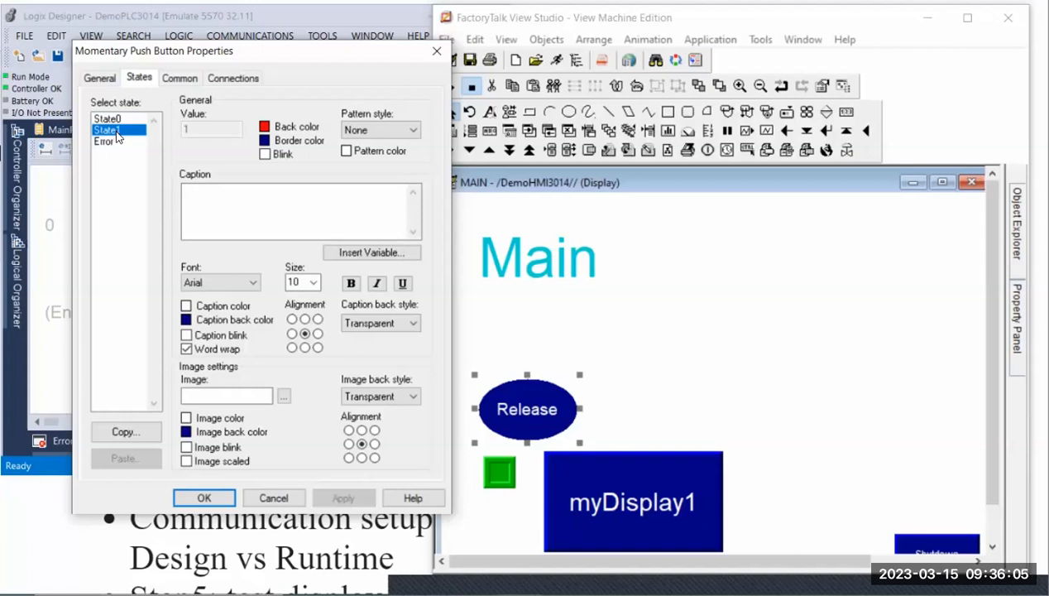
{"action": "left_click", "coordinate": [196, 201]}
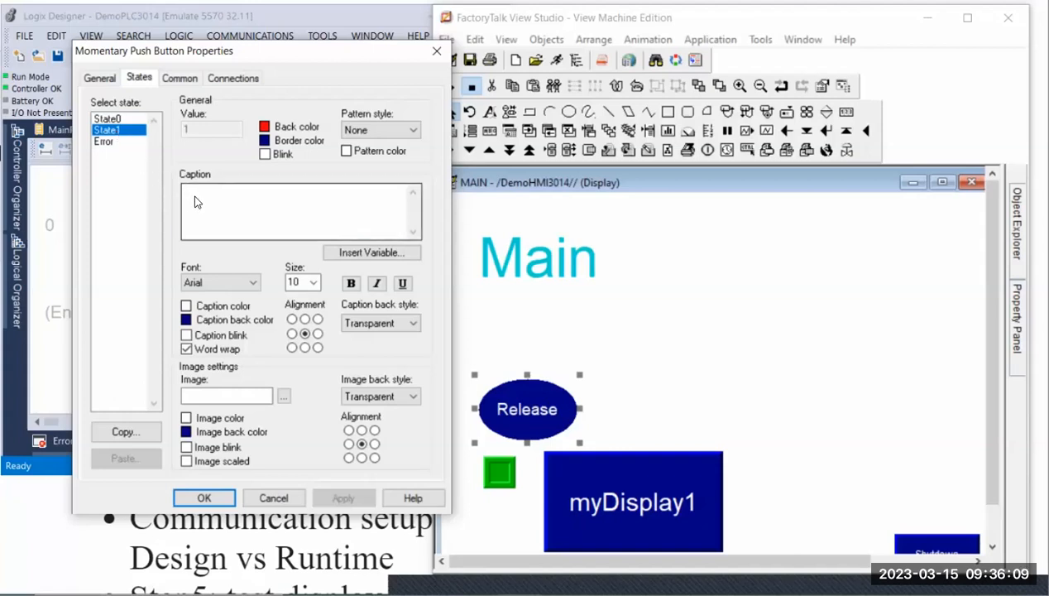
{"action": "type", "text": "Pressed"}
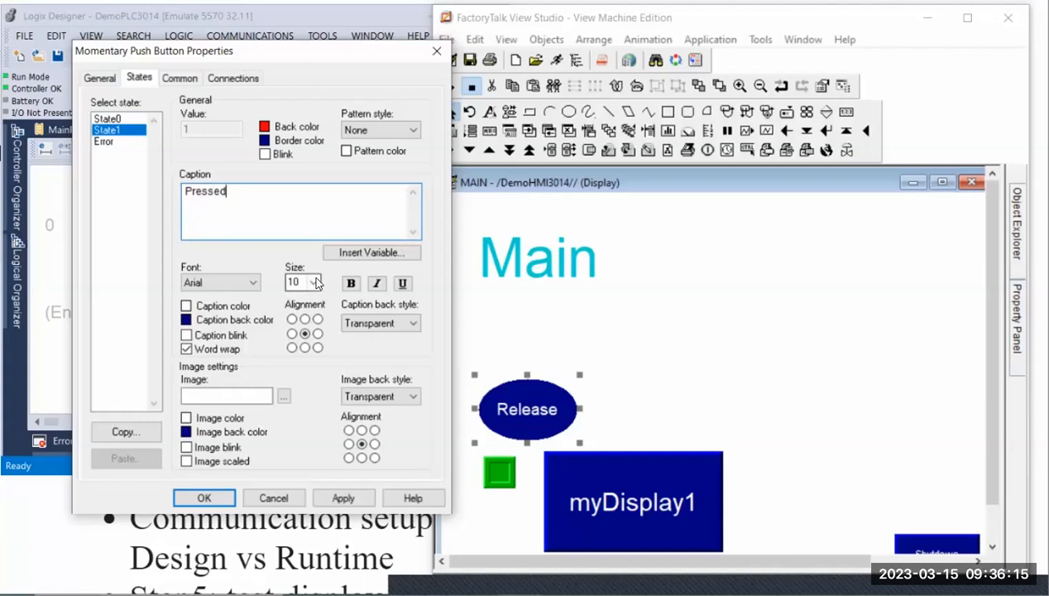
{"action": "left_click", "coordinate": [313, 283]}
{"action": "left_click", "coordinate": [302, 374]}
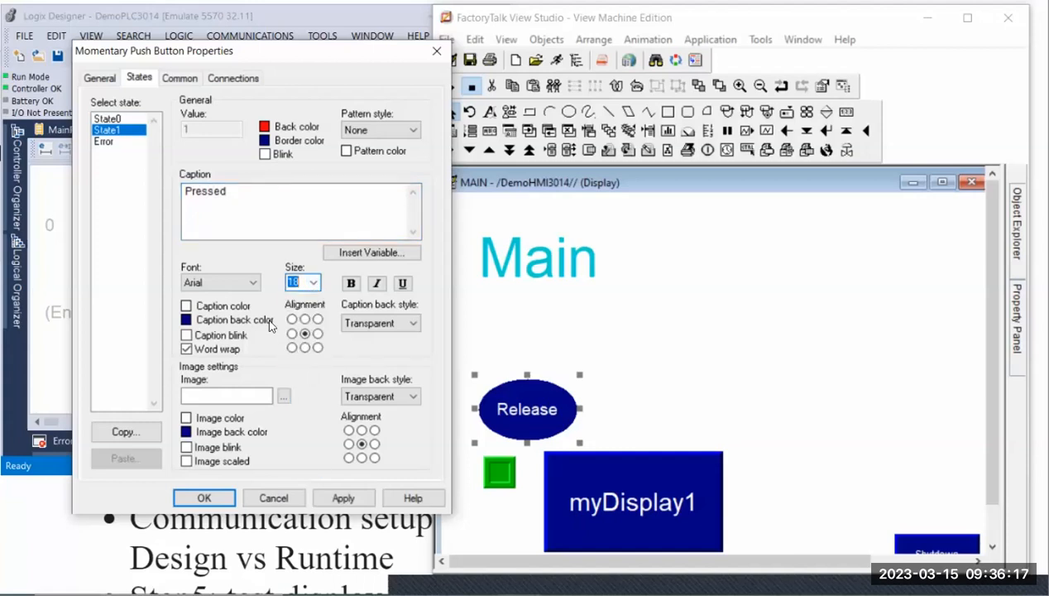
{"action": "left_click", "coordinate": [343, 497]}
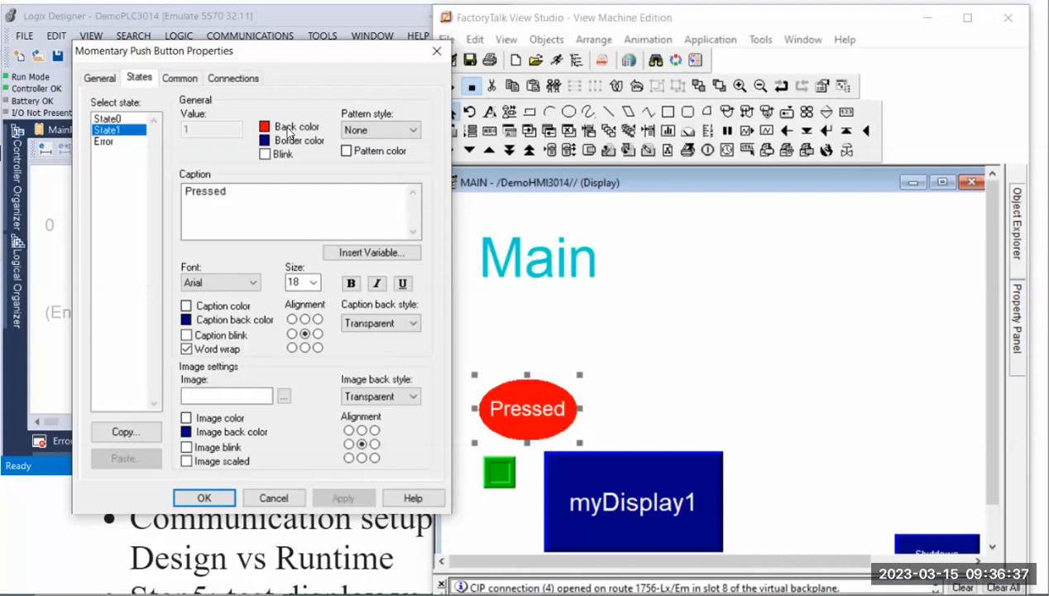
Step: Review the push button's common properties and its Value and Indicator tag connections, and accept the dialog
{"action": "left_click", "coordinate": [181, 78]}
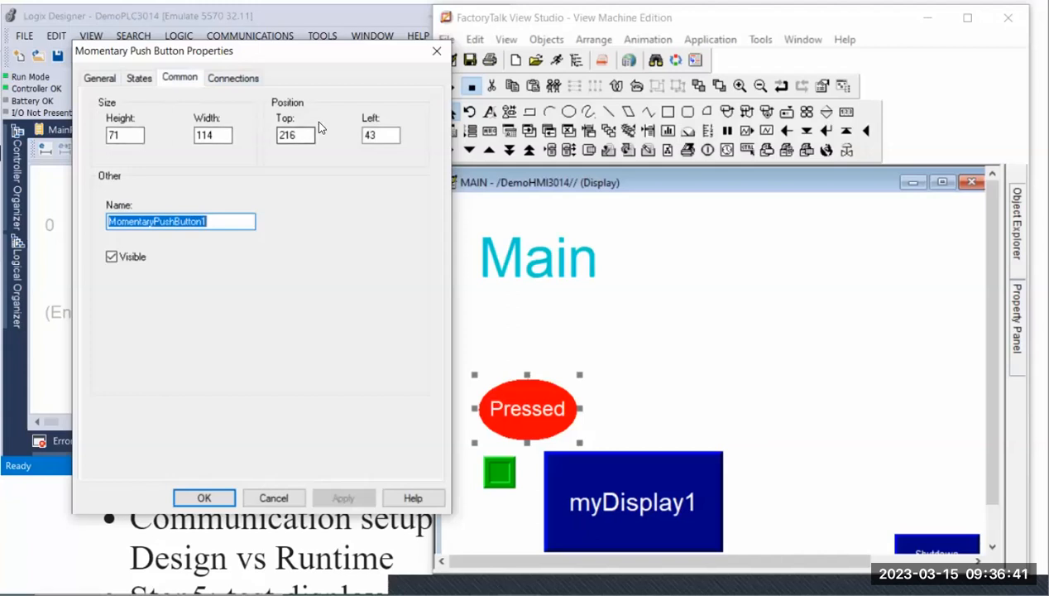
{"action": "left_click", "coordinate": [235, 77]}
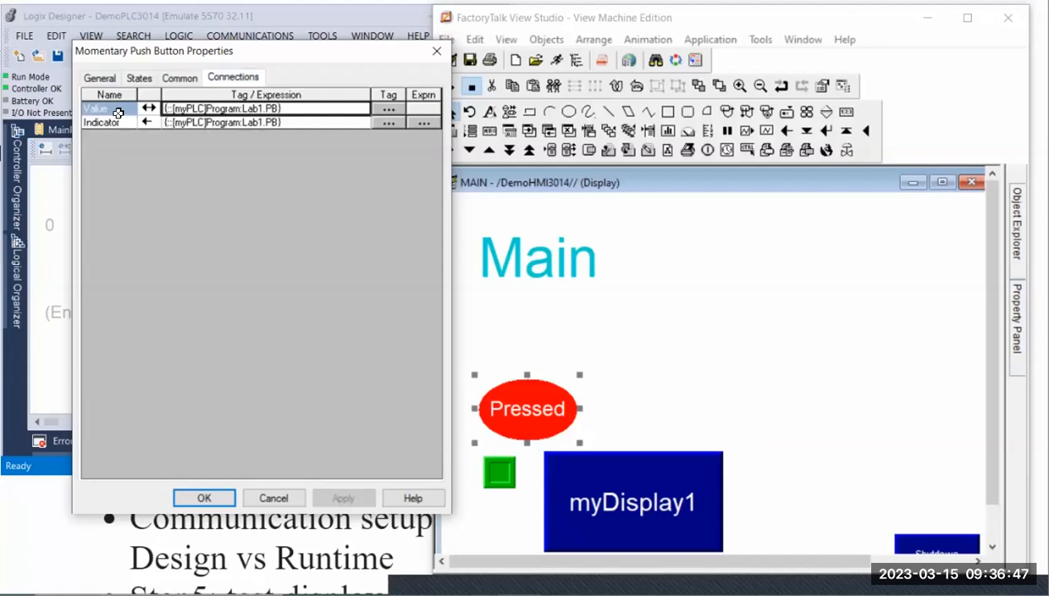
{"action": "left_click", "coordinate": [203, 498]}
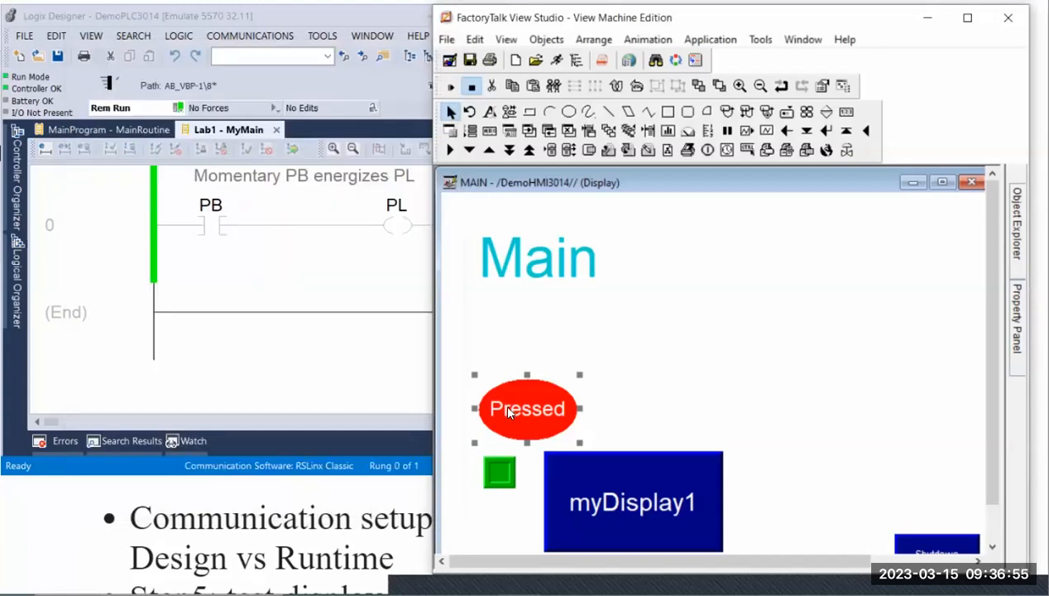
Step: Deselect the push button and start a test run of the MAIN display
{"action": "left_click", "coordinate": [519, 365]}
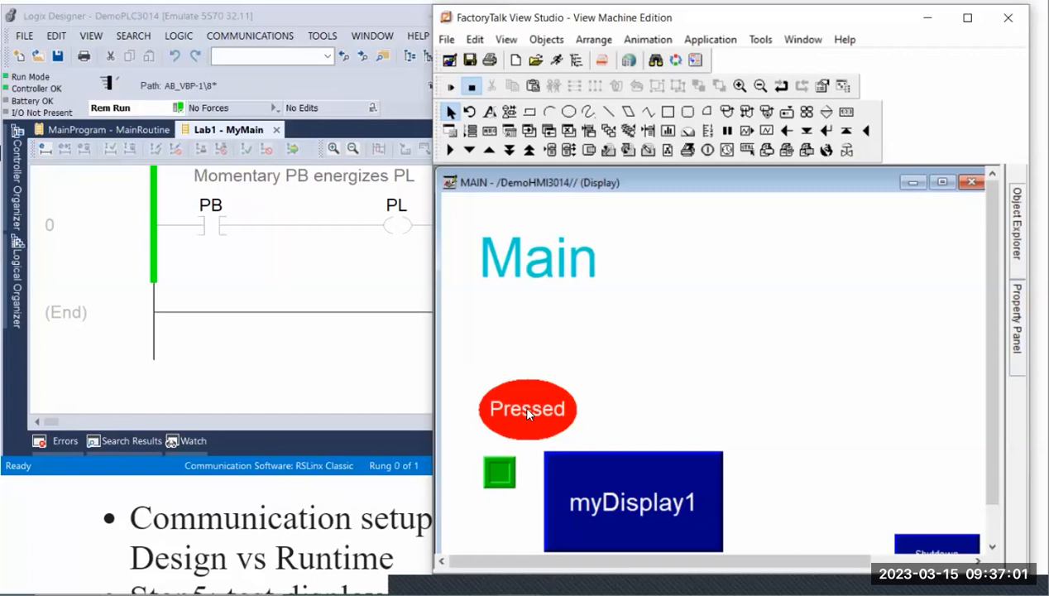
{"action": "left_click", "coordinate": [452, 87]}
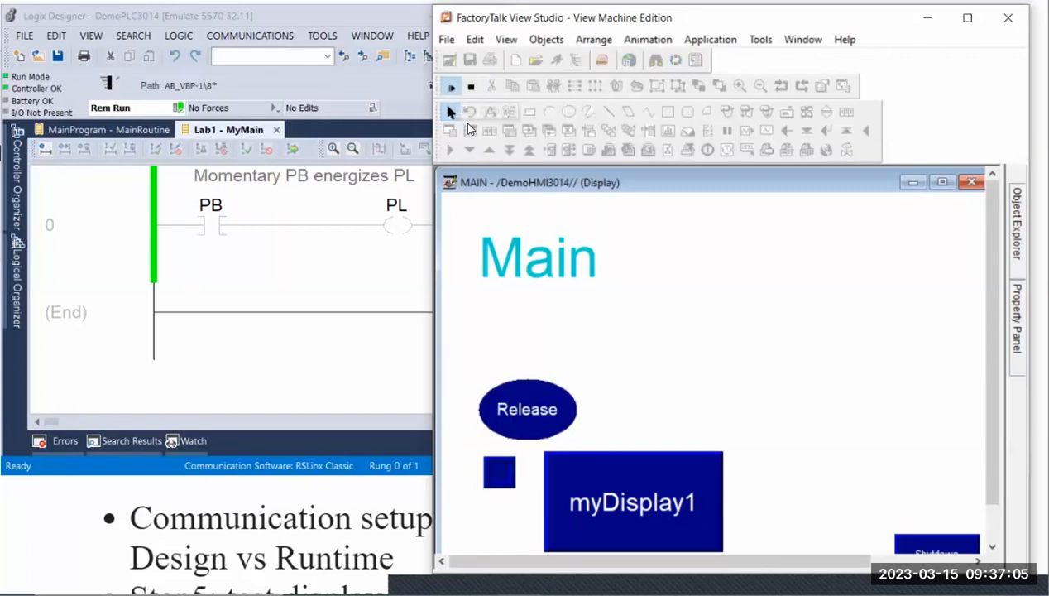
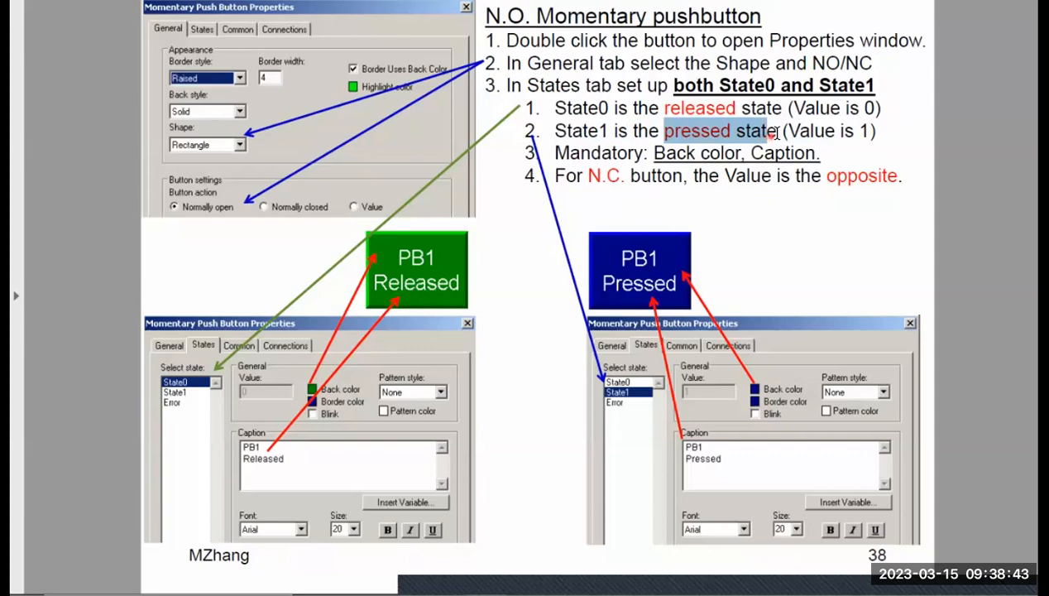
Step: Highlight the slide's notes on State1 as the pressed state and on the opposite value for an N.C. button
{"action": "left_click_drag", "start_coordinate": [776, 134], "coordinate": [778, 133]}
{"action": "left_click_drag", "start_coordinate": [866, 134], "coordinate": [871, 135]}
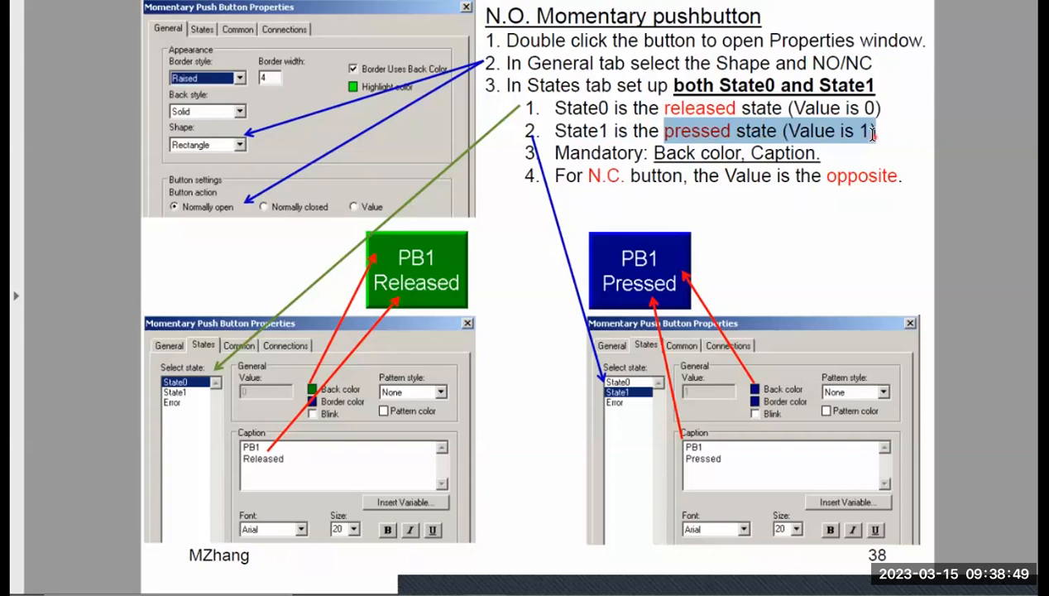
{"action": "left_click_drag", "start_coordinate": [873, 134], "coordinate": [875, 134]}
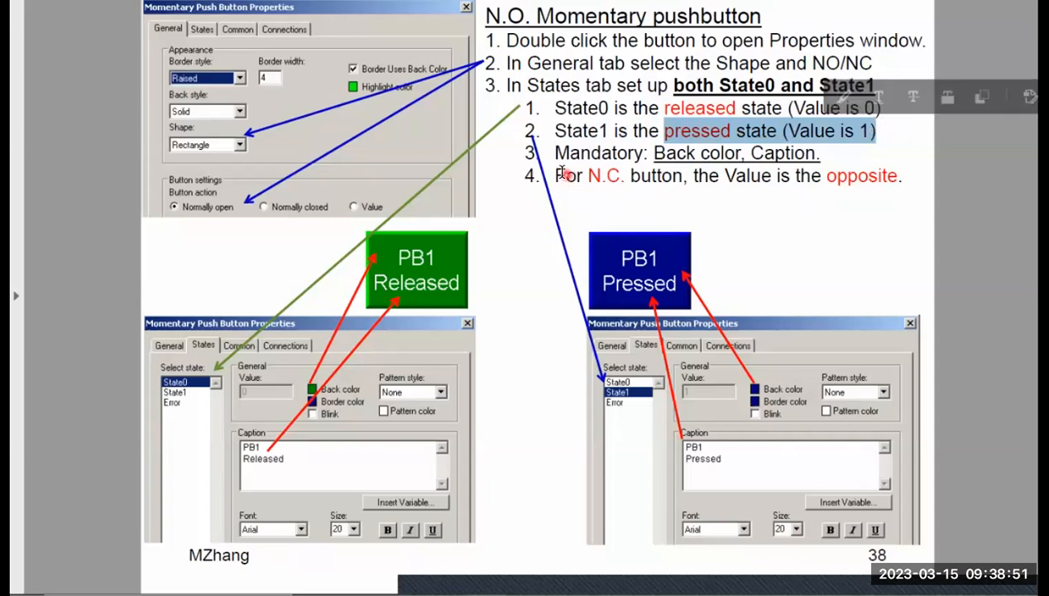
{"action": "left_click_drag", "start_coordinate": [558, 175], "coordinate": [652, 174]}
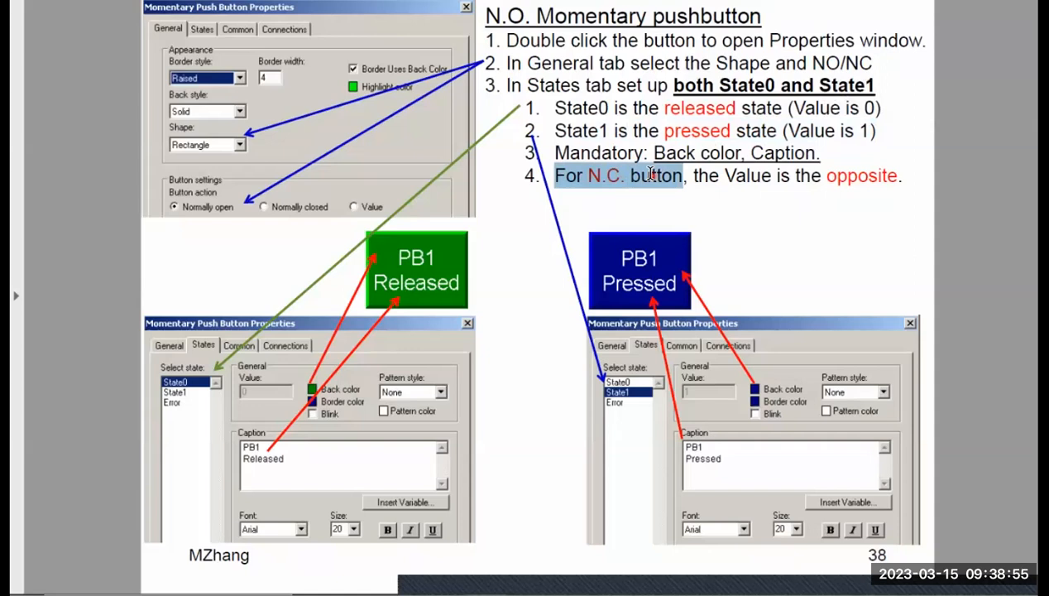
{"action": "left_click_drag", "start_coordinate": [663, 174], "coordinate": [864, 186]}
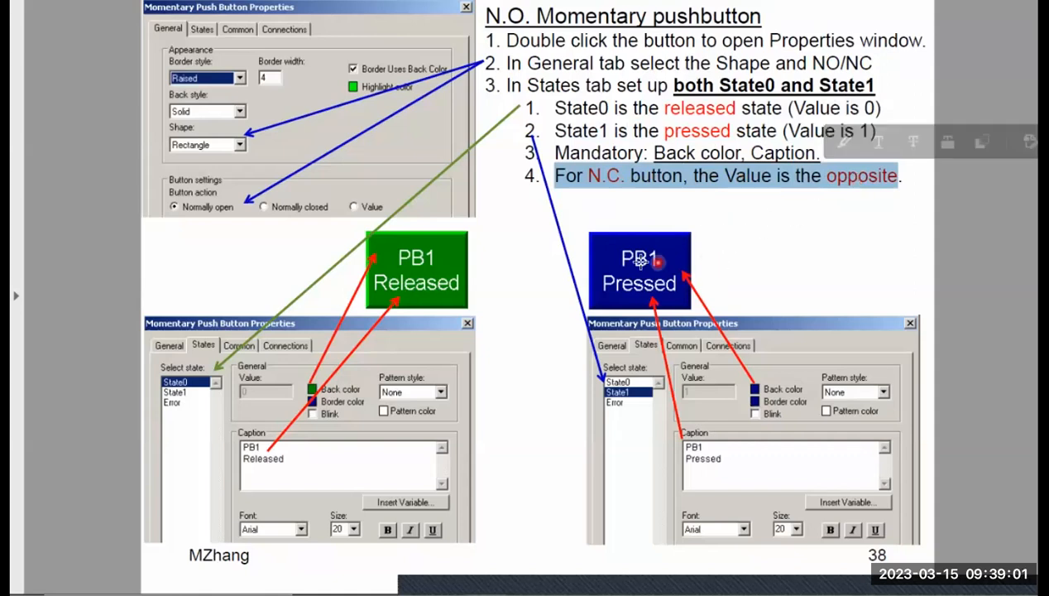
Step: Bring FactoryTalk View Studio and Logix Designer back side by side, try the "Release" push button, and stop the display's test run
{"action": "left_click", "coordinate": [521, 593]}
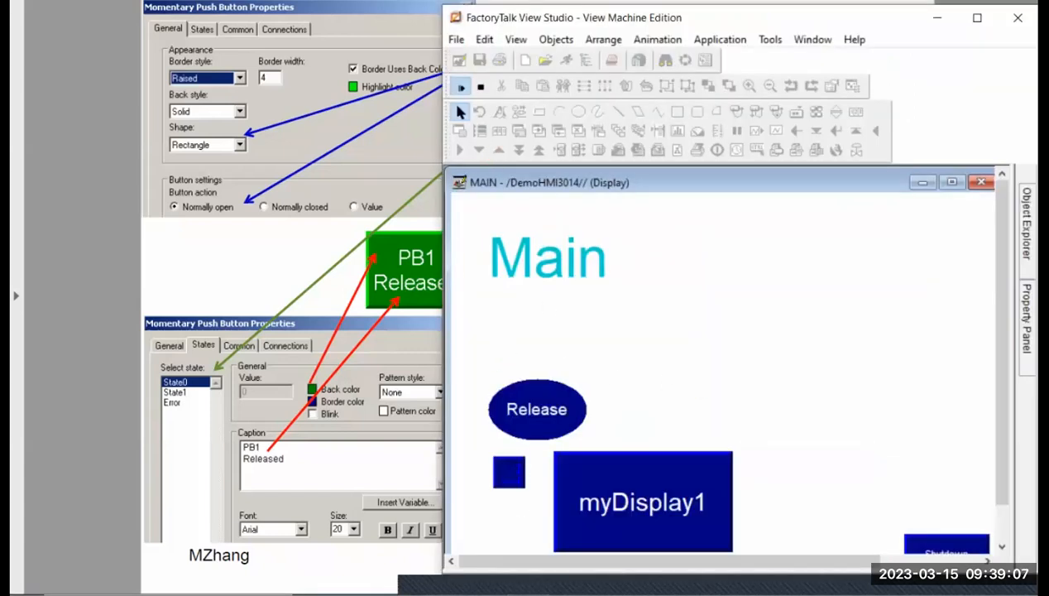
{"action": "left_click", "coordinate": [443, 592]}
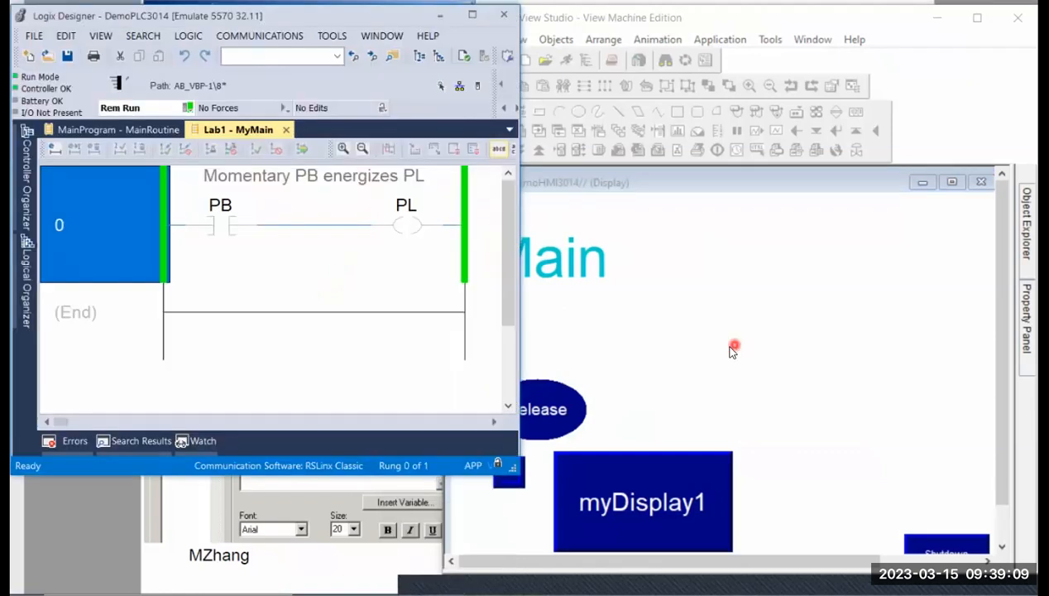
{"action": "left_click", "coordinate": [733, 352]}
{"action": "left_click", "coordinate": [533, 421]}
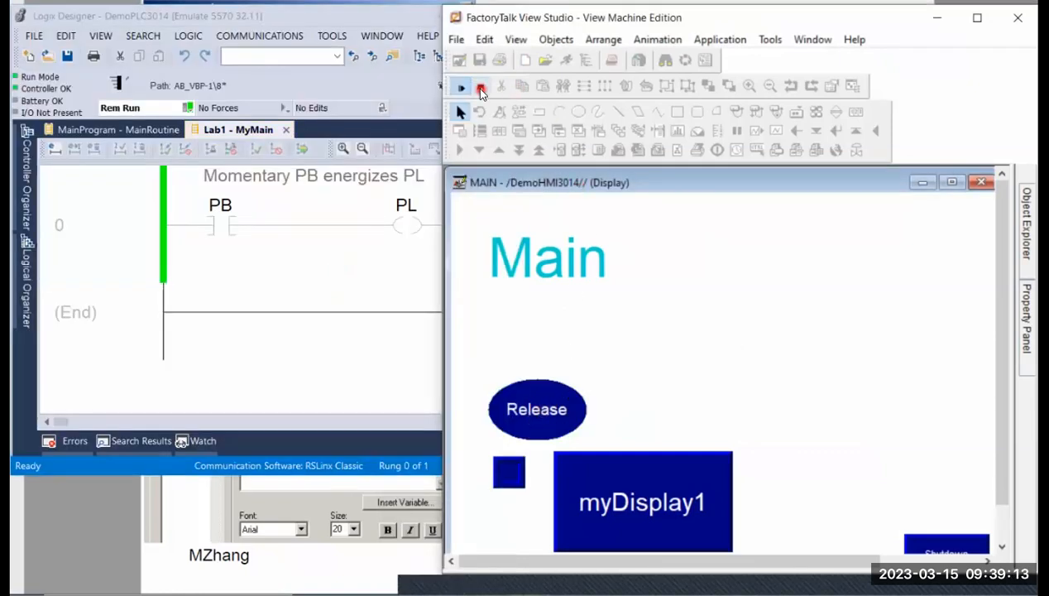
{"action": "left_click", "coordinate": [480, 87]}
Step: Open the momentary push button's properties and compare the value, back color and caption of State0 and State1
{"action": "double_click", "coordinate": [555, 403]}
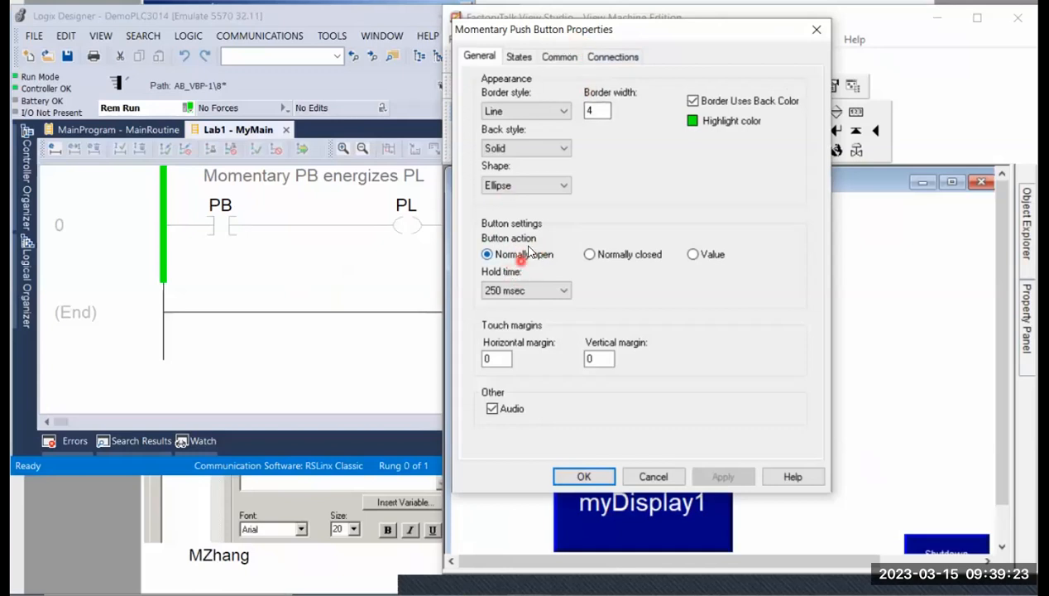
{"action": "left_click", "coordinate": [519, 58]}
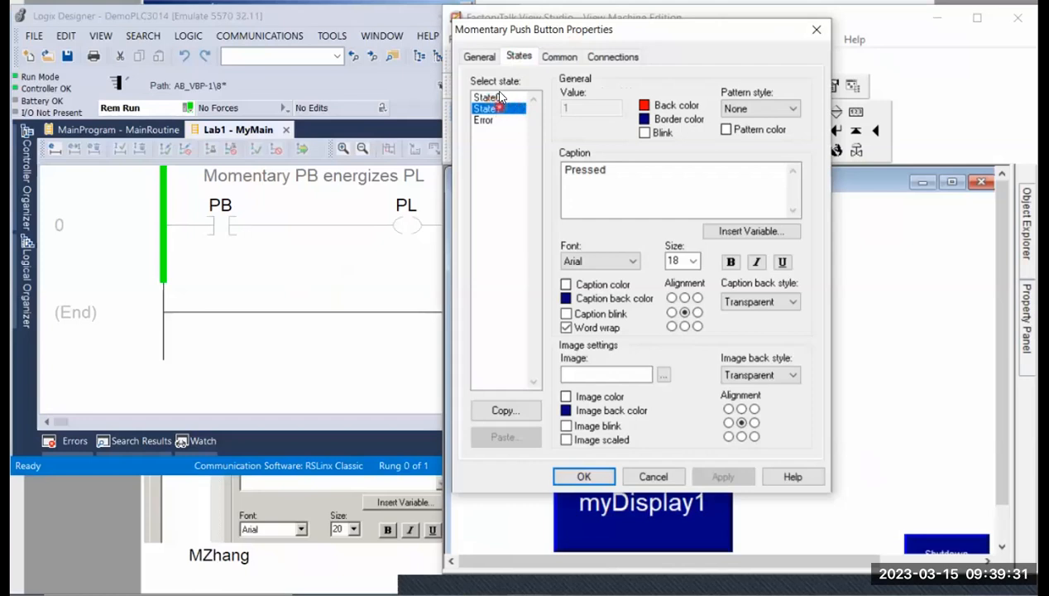
{"action": "left_click", "coordinate": [490, 98]}
{"action": "left_click", "coordinate": [491, 109]}
{"action": "left_click", "coordinate": [493, 97]}
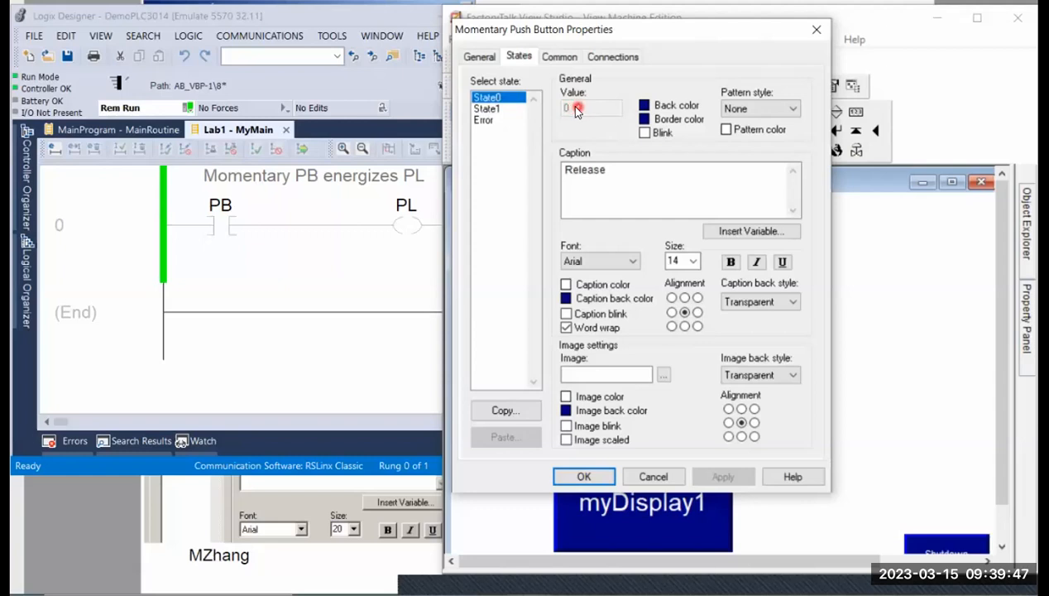
{"action": "left_click", "coordinate": [488, 109]}
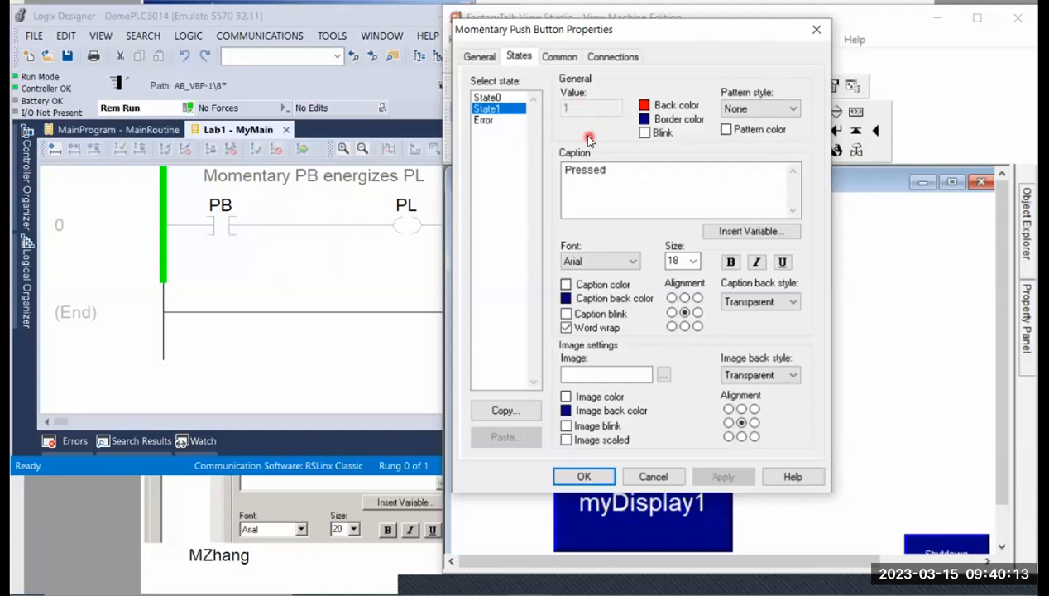
Step: Add a second line "value 1" to the push button's State1 caption and apply it
{"action": "left_click", "coordinate": [601, 190]}
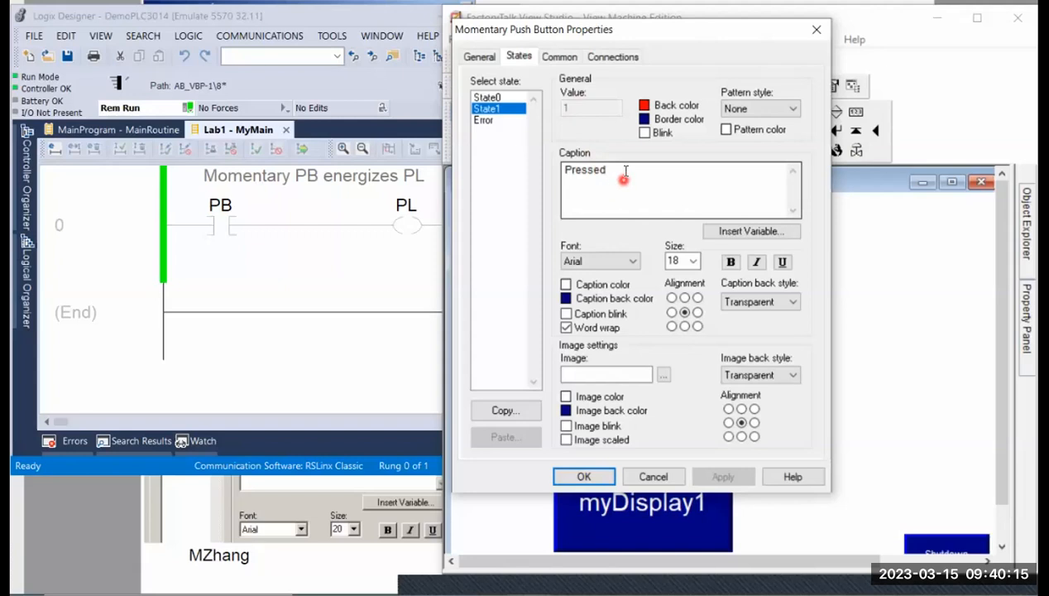
{"action": "left_click", "coordinate": [625, 171]}
{"action": "key", "text": "Return"}
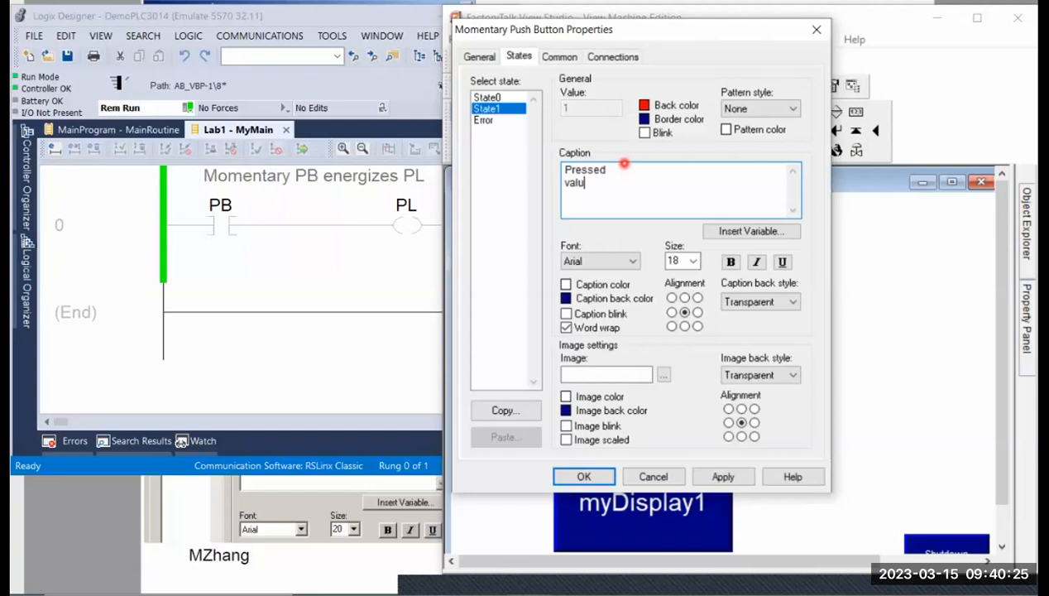
{"action": "left_click_drag", "start_coordinate": [595, 32], "coordinate": [377, 41]}
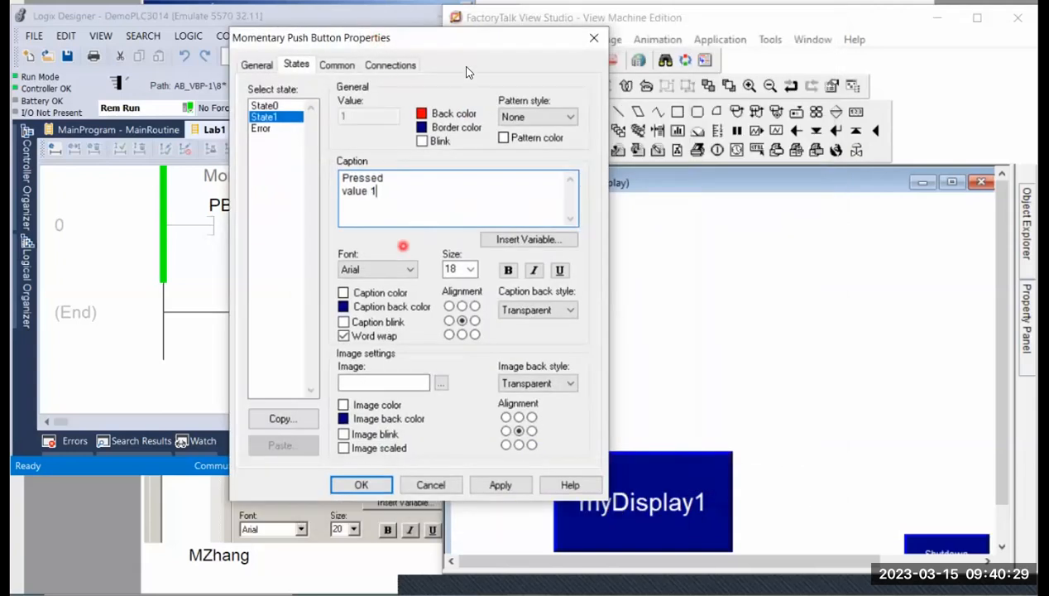
{"action": "left_click_drag", "start_coordinate": [449, 46], "coordinate": [274, 71]}
{"action": "left_click", "coordinate": [242, 242]}
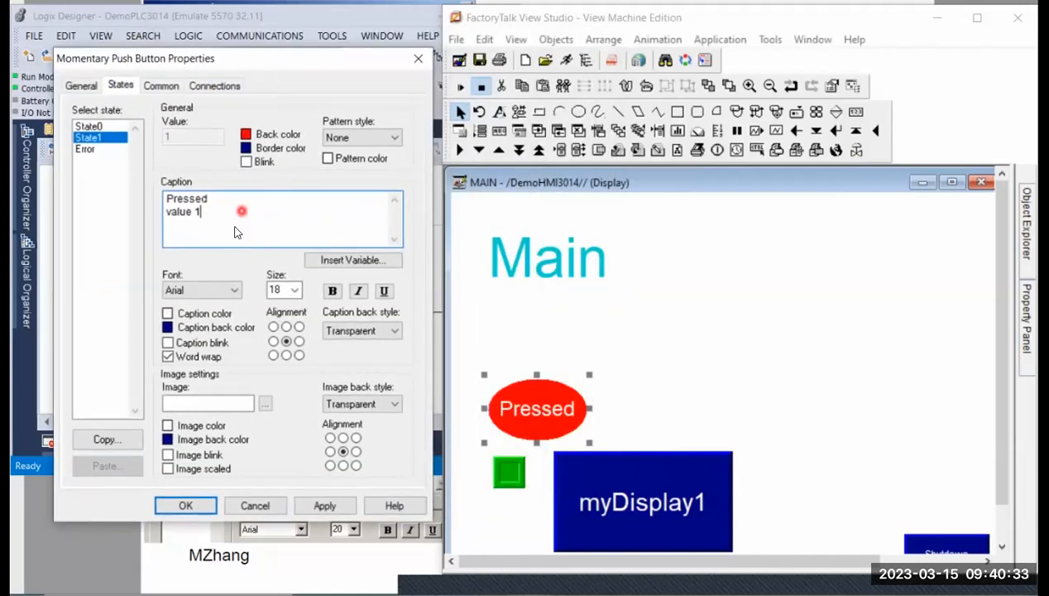
{"action": "left_click", "coordinate": [325, 505]}
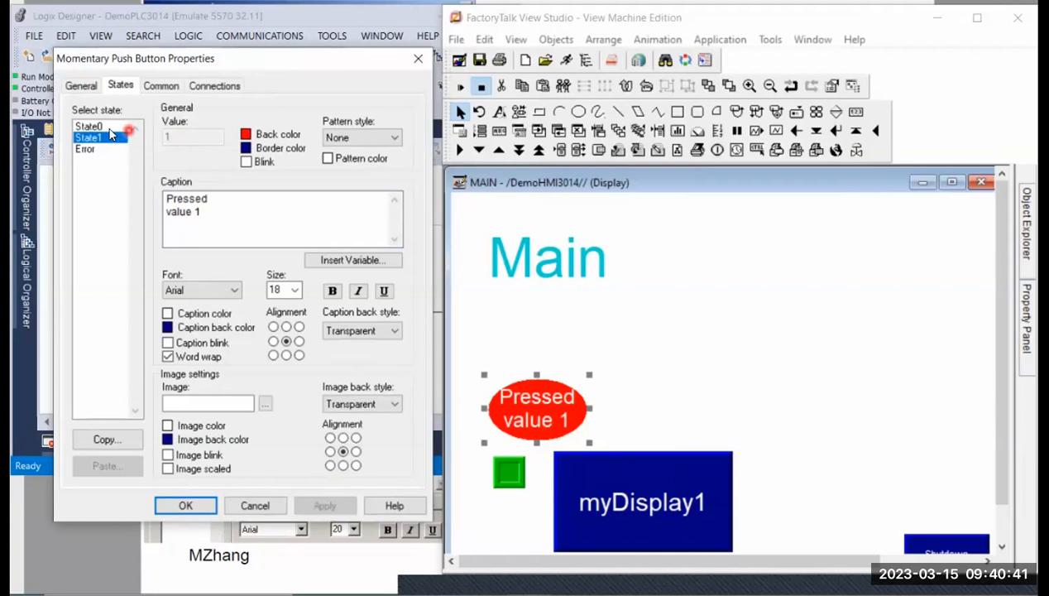
Step: Set the push button's action to Normally closed and apply the change
{"action": "key", "text": "Up"}
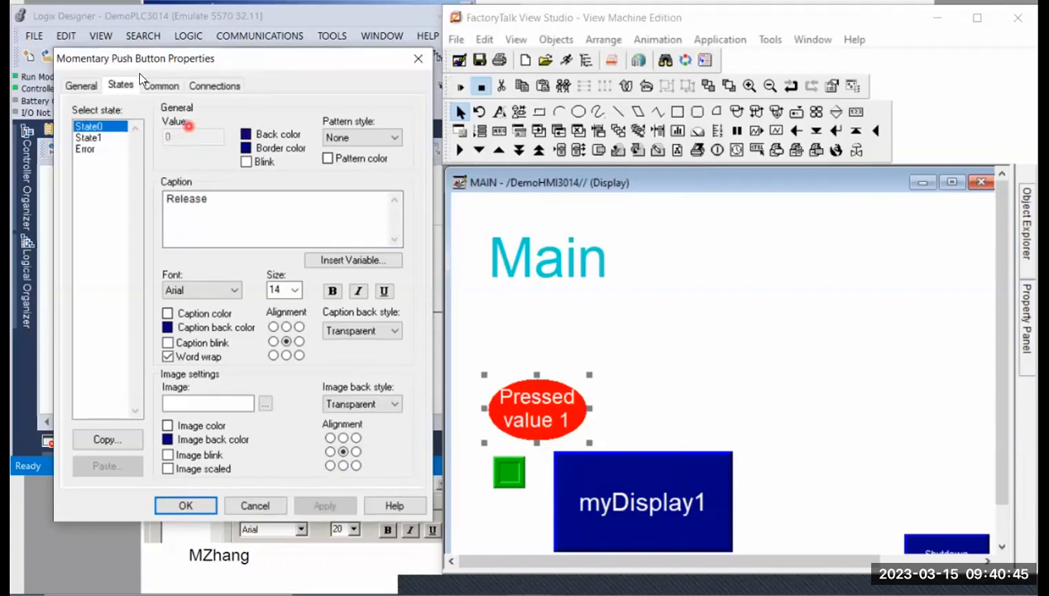
{"action": "left_click", "coordinate": [82, 89]}
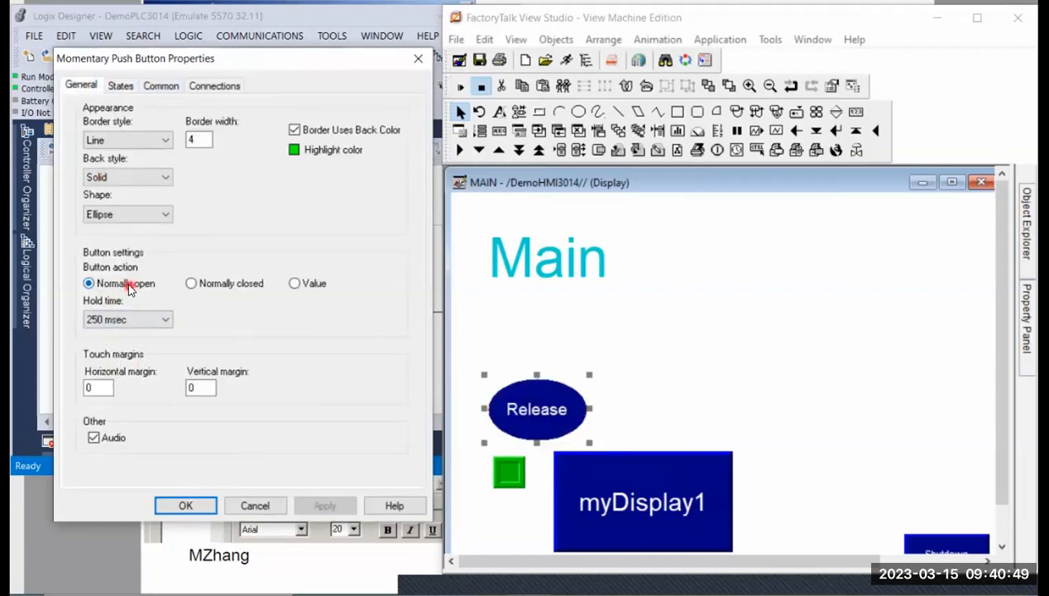
{"action": "left_click", "coordinate": [222, 285]}
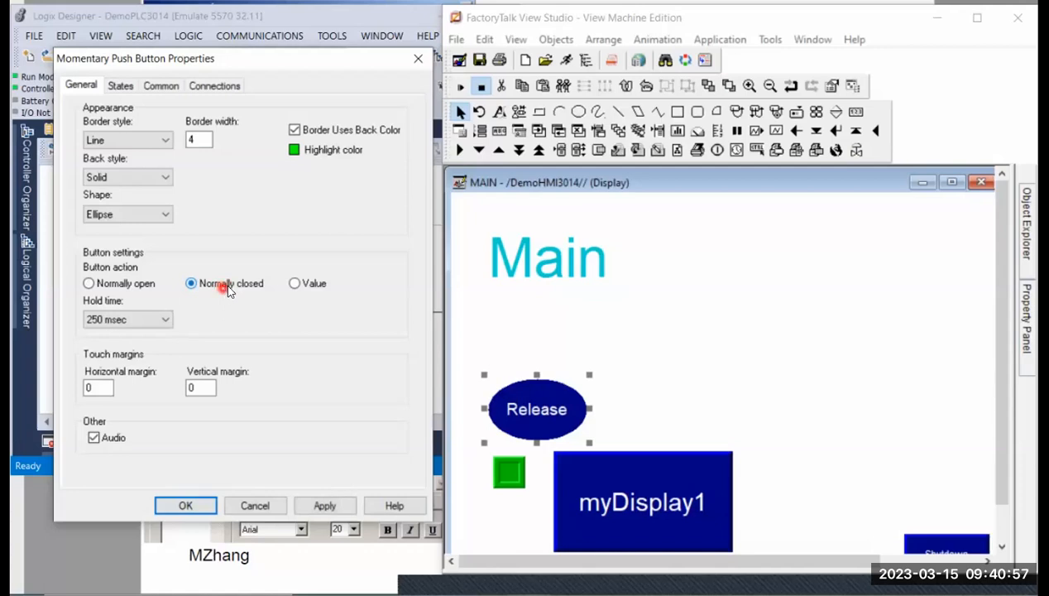
{"action": "left_click", "coordinate": [312, 506]}
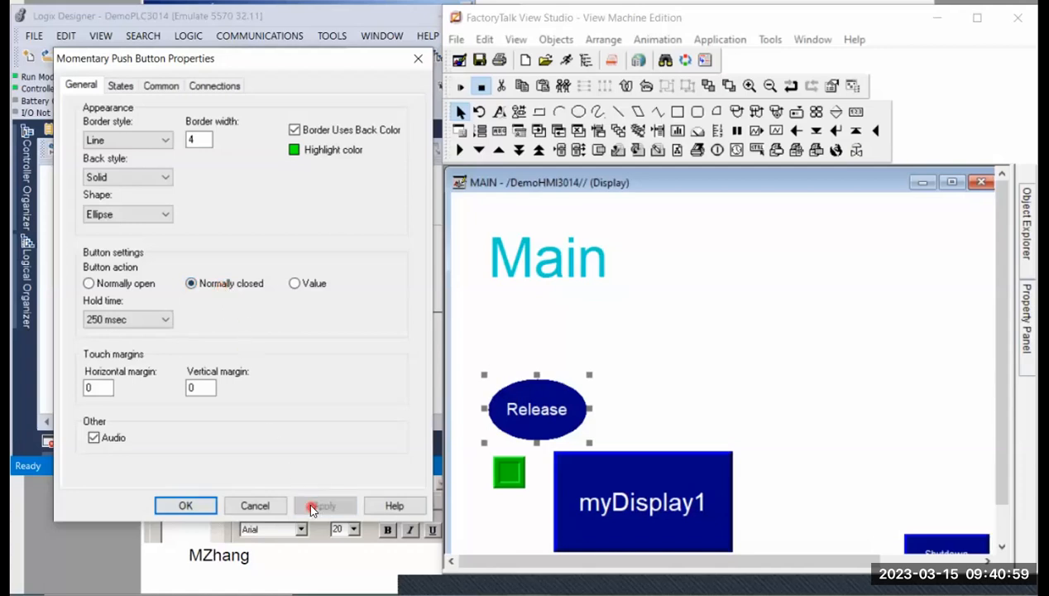
Step: Check the values of State0 and State1, and remove the "value 1" line from State1's caption and apply it
{"action": "left_click", "coordinate": [120, 88]}
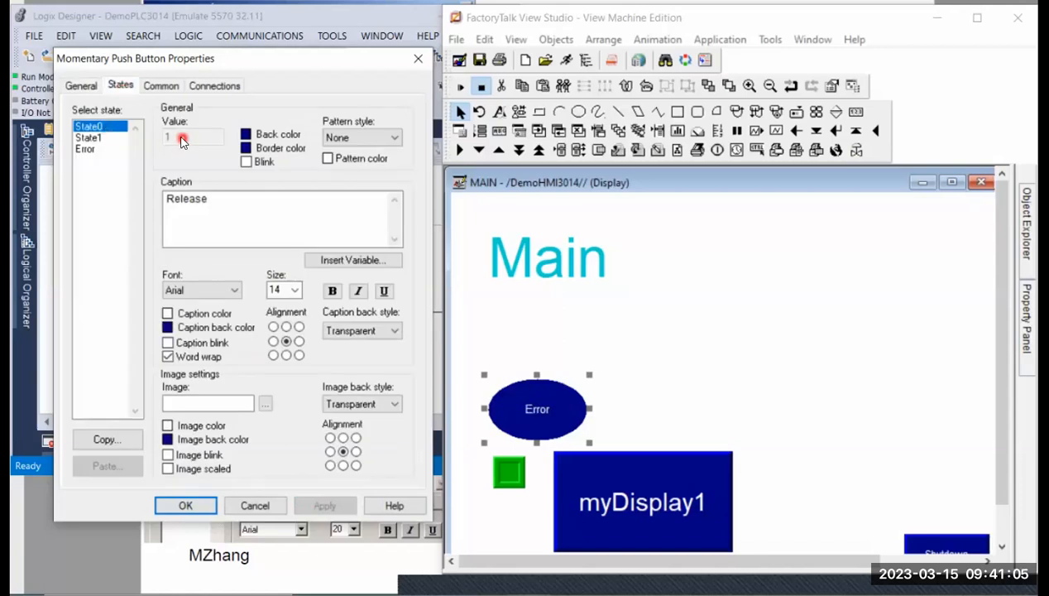
{"action": "left_click", "coordinate": [91, 137]}
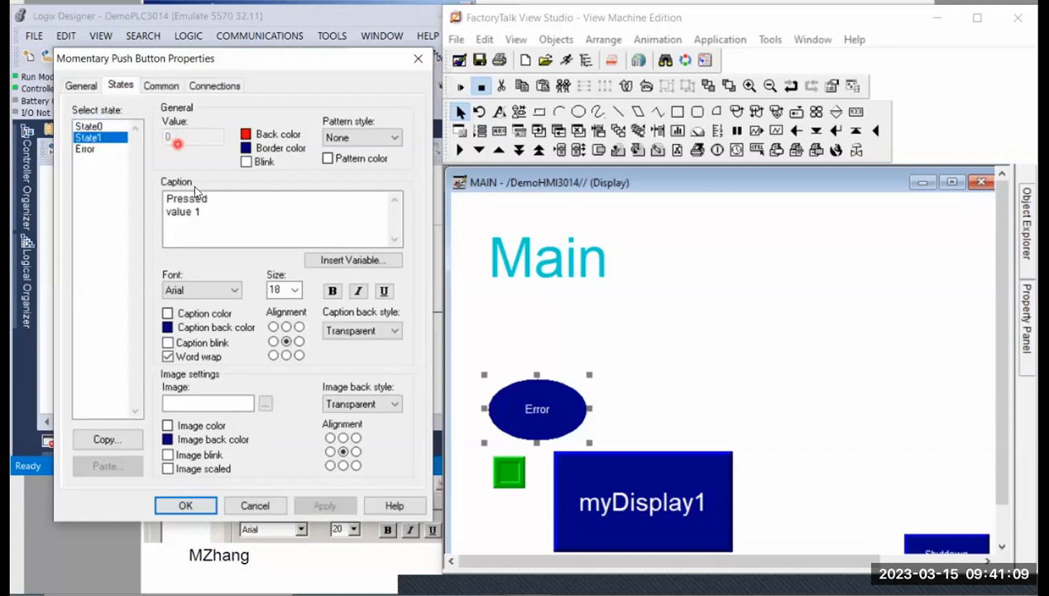
{"action": "left_click", "coordinate": [202, 213]}
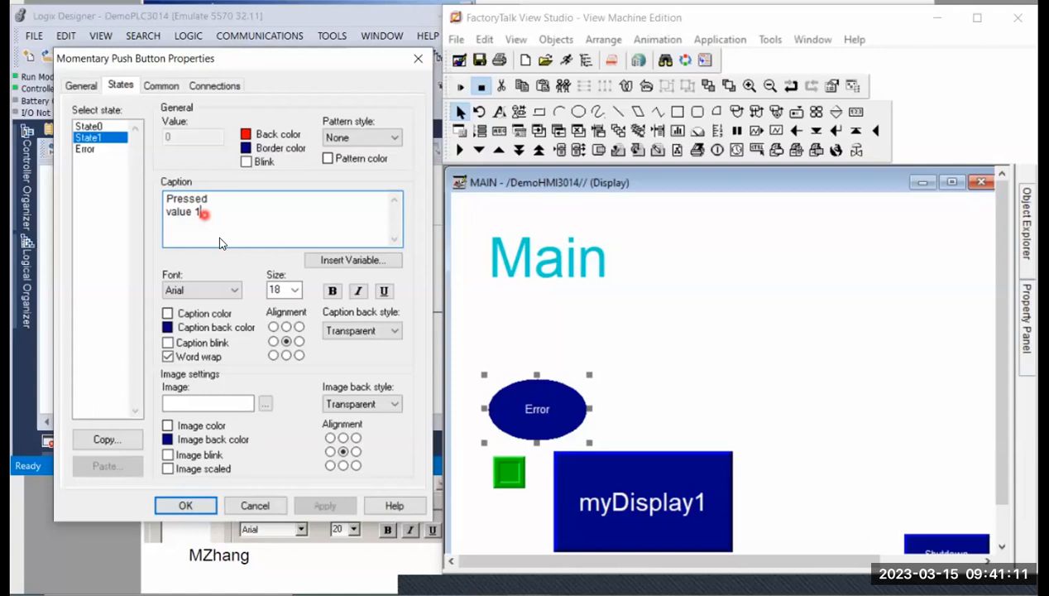
{"action": "key", "text": "BackSpace"}
{"action": "key", "text": "BackSpace"}
{"action": "key", "text": "BackSpace"}
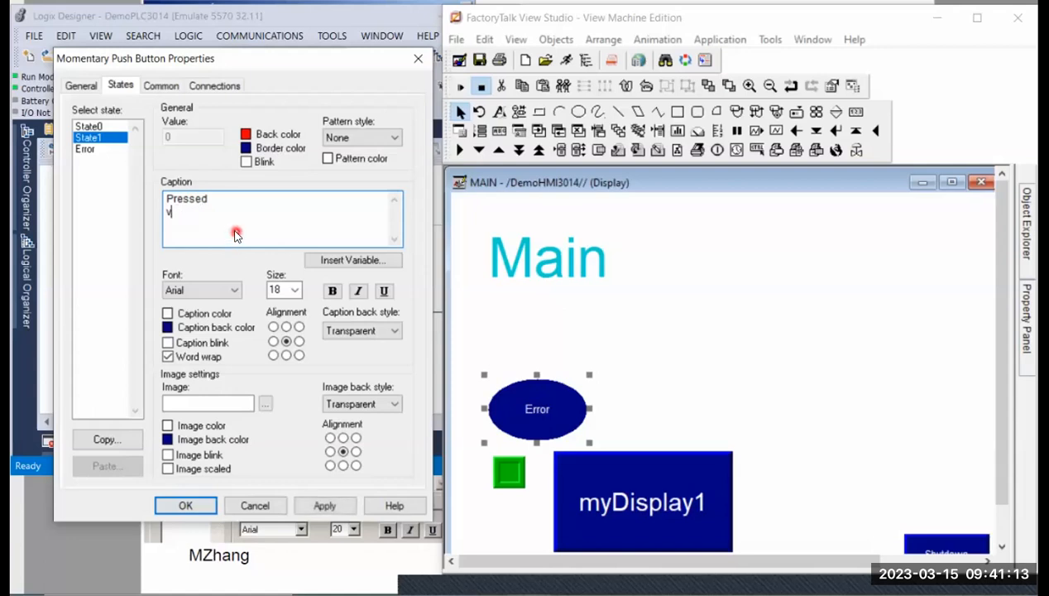
{"action": "key", "text": "BackSpace"}
{"action": "left_click", "coordinate": [339, 504]}
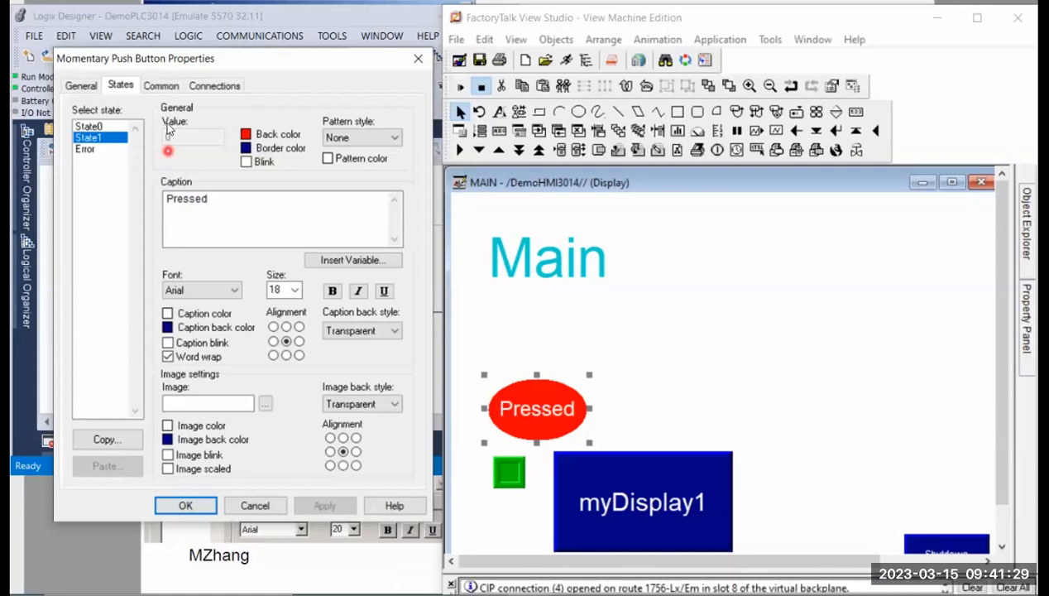
Step: Recheck the push button's action and state settings, and read the slide on recommended colors for state0 and state1
{"action": "left_click", "coordinate": [83, 85]}
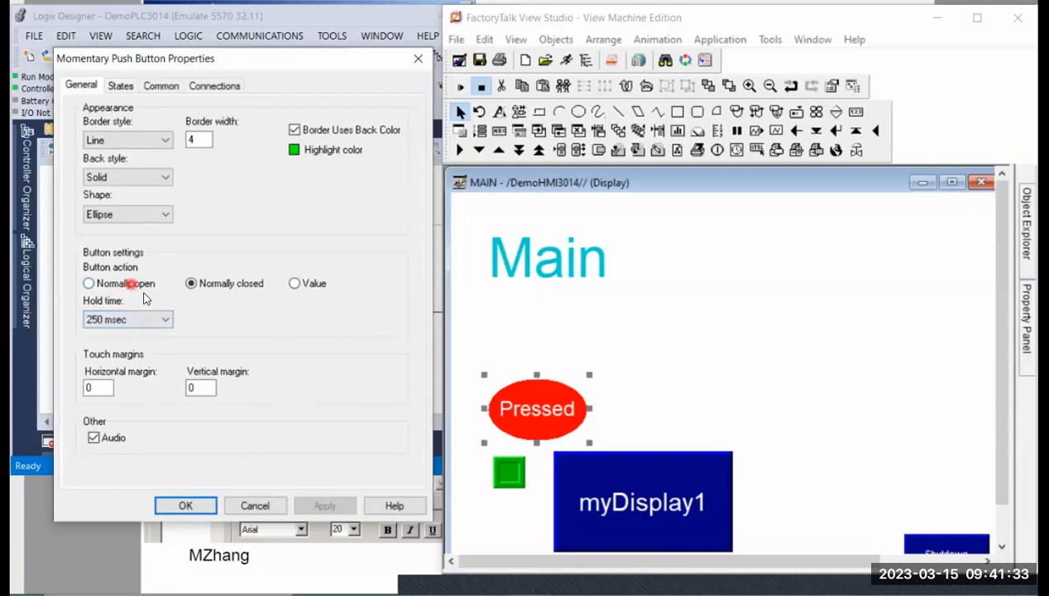
{"action": "left_click", "coordinate": [121, 86]}
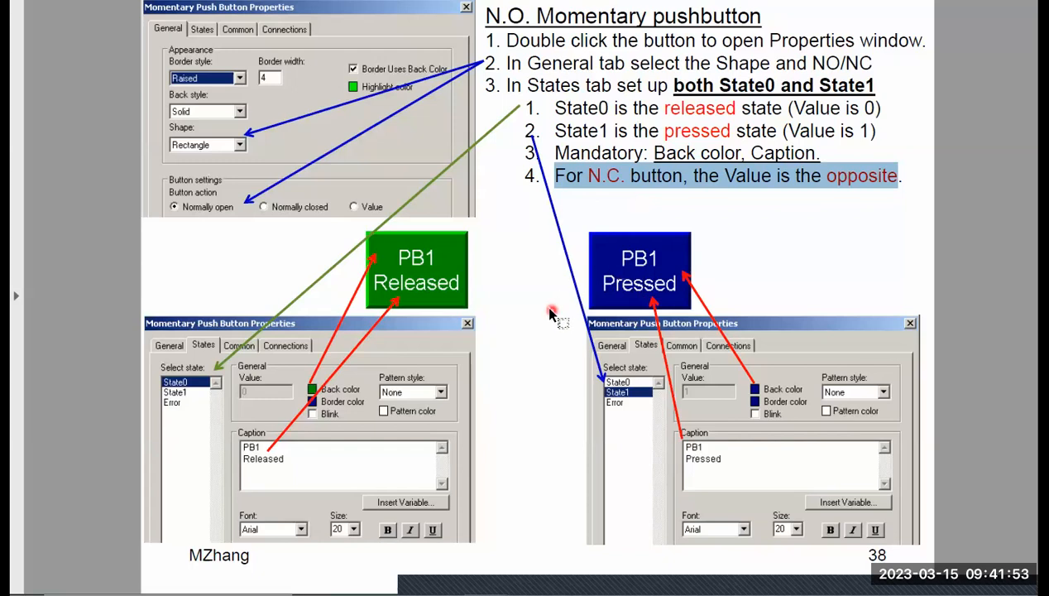
{"action": "left_click", "coordinate": [552, 313]}
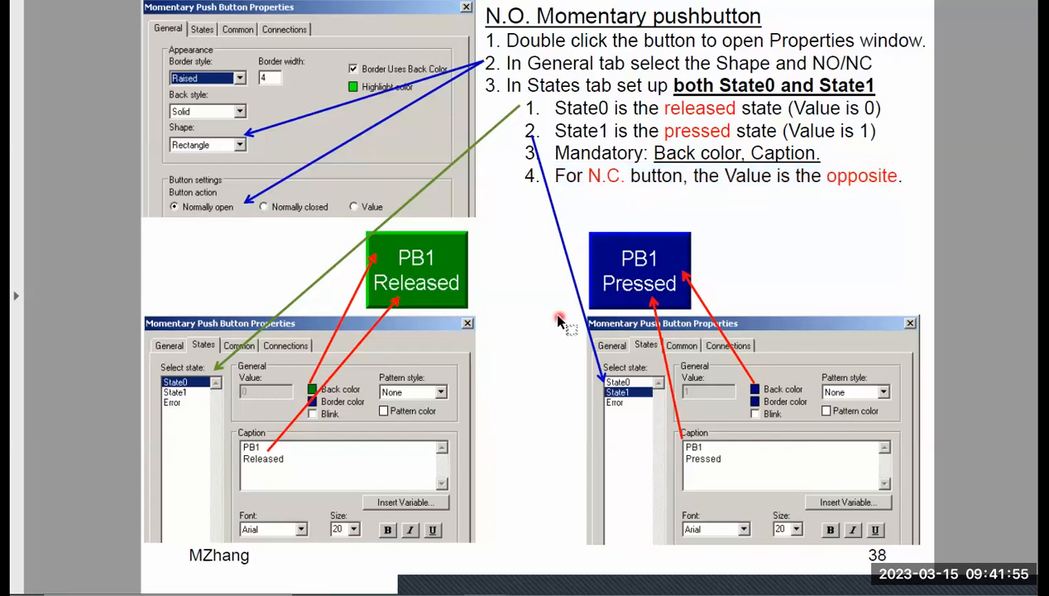
{"action": "scroll", "coordinate": [559, 316], "scroll_direction": "down", "scroll_amount": 1}
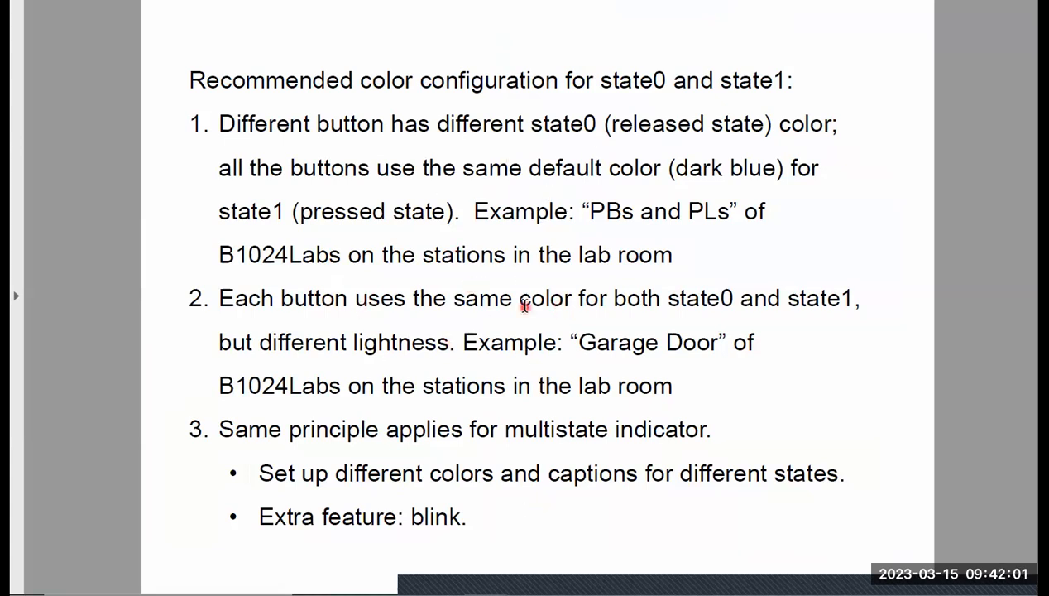
{"action": "scroll", "coordinate": [521, 349], "scroll_direction": "down", "scroll_amount": 1}
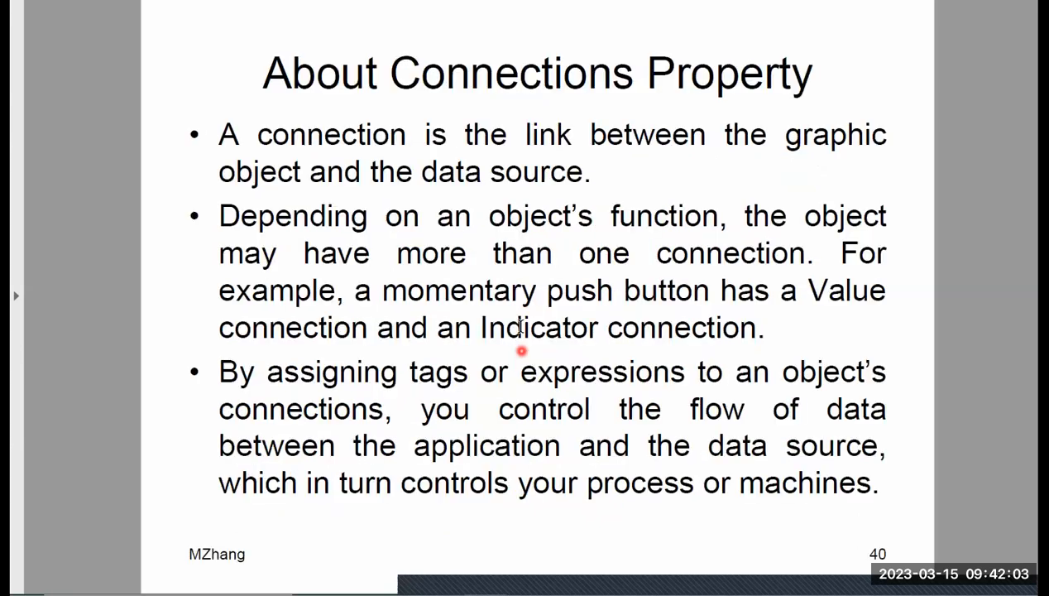
{"action": "scroll", "coordinate": [522, 328], "scroll_direction": "up", "scroll_amount": 1}
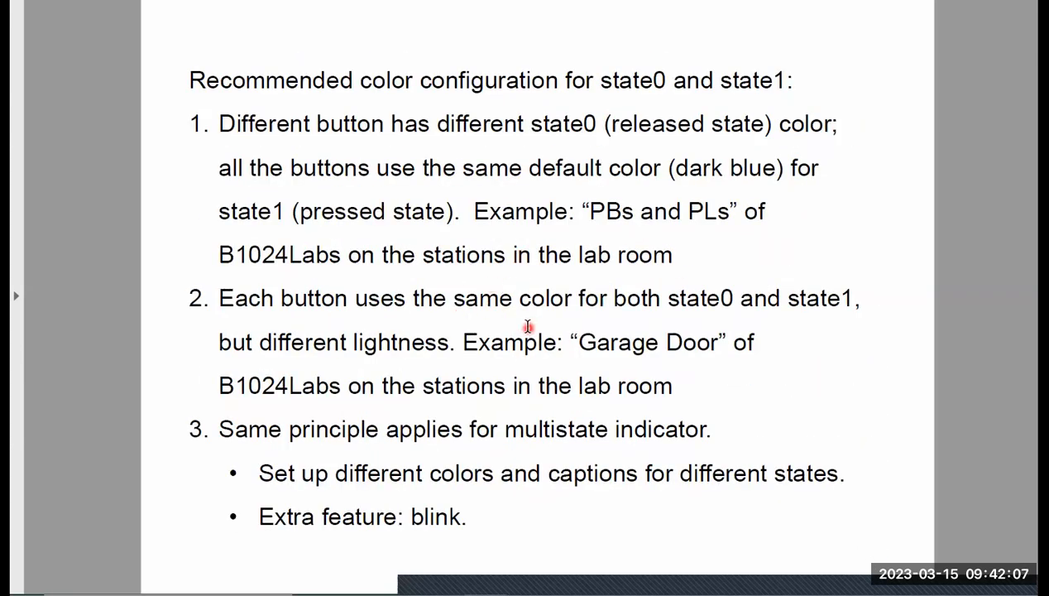
Step: Read the slides on the Connections property and specifying push button tags, and switch back to FactoryTalk View Studio
{"action": "scroll", "coordinate": [526, 326], "scroll_direction": "down", "scroll_amount": 1}
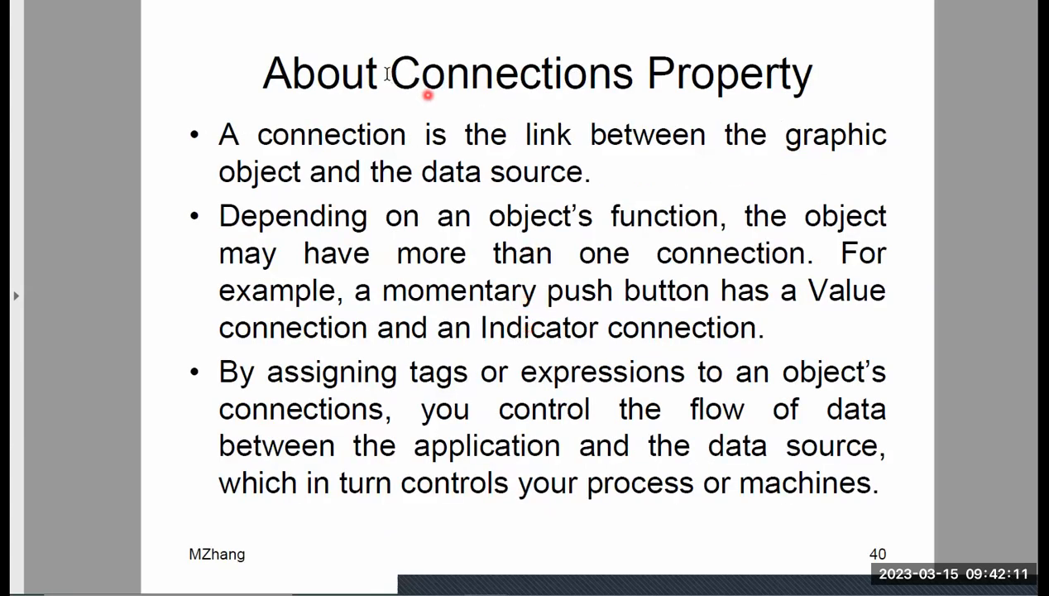
{"action": "left_click_drag", "start_coordinate": [390, 74], "coordinate": [774, 66]}
{"action": "left_click", "coordinate": [654, 213]}
{"action": "scroll", "coordinate": [655, 246], "scroll_direction": "down", "scroll_amount": 1}
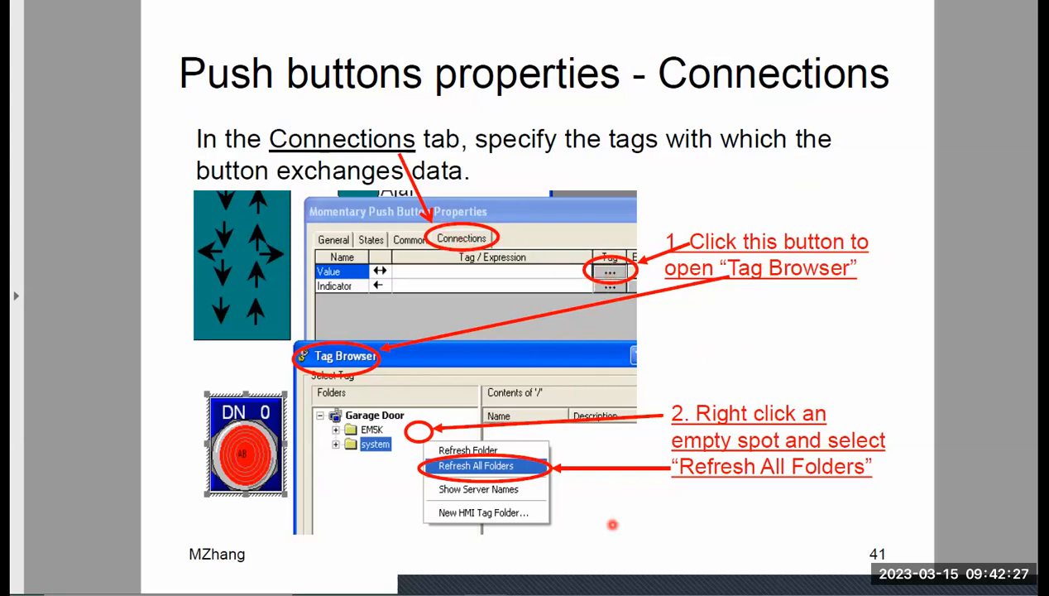
{"action": "key", "text": "alt+Tab"}
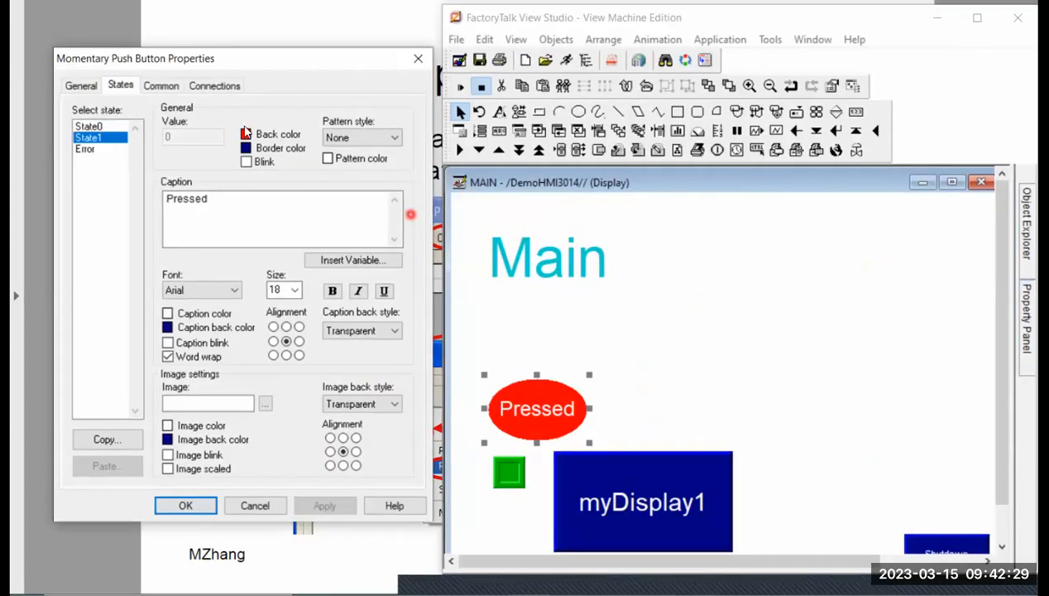
Step: Review the push button's Value and Indicator connections, and outline the folder tree on the Tag Browser slide
{"action": "left_click", "coordinate": [215, 87]}
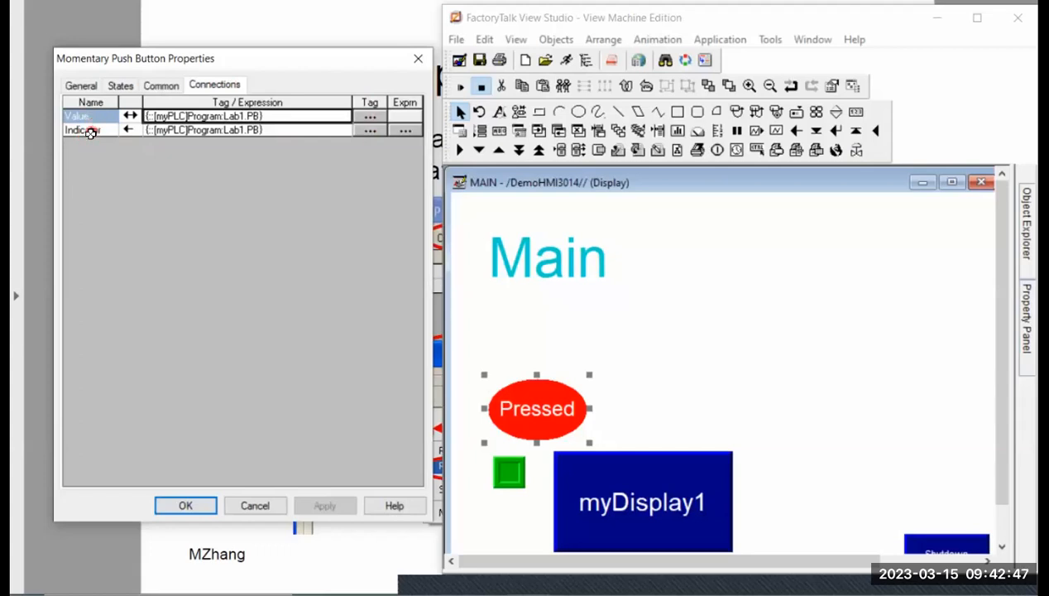
{"action": "left_click", "coordinate": [402, 574]}
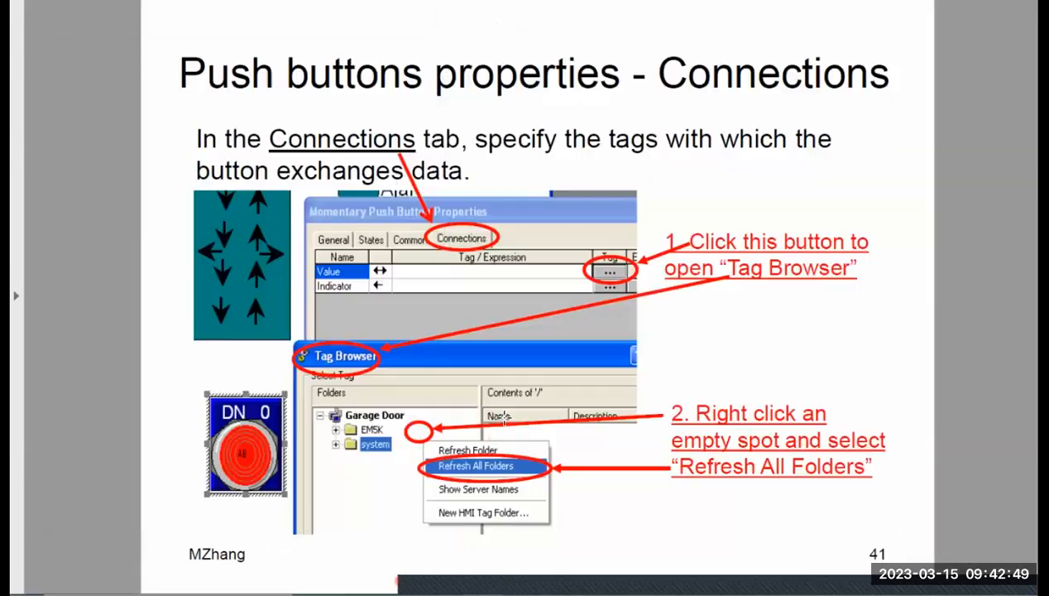
{"action": "scroll", "coordinate": [504, 416], "scroll_direction": "down", "scroll_amount": 1}
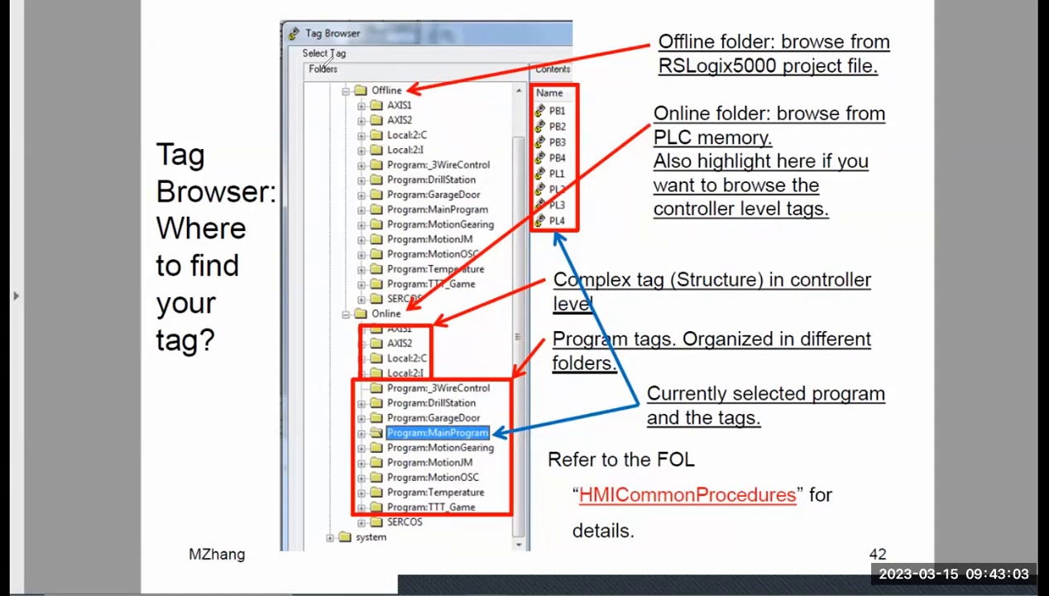
{"action": "mouse_move", "coordinate": [331, 71]}
{"action": "left_mouse_down"}
{"action": "mouse_move", "coordinate": [327, 533]}
{"action": "mouse_move", "coordinate": [430, 566]}
{"action": "mouse_move", "coordinate": [478, 544]}
{"action": "left_mouse_up"}
{"action": "mouse_move", "coordinate": [512, 475]}
{"action": "left_mouse_down"}
{"action": "mouse_move", "coordinate": [514, 356]}
{"action": "mouse_move", "coordinate": [482, 142]}
{"action": "mouse_move", "coordinate": [403, 66]}
{"action": "left_mouse_up"}
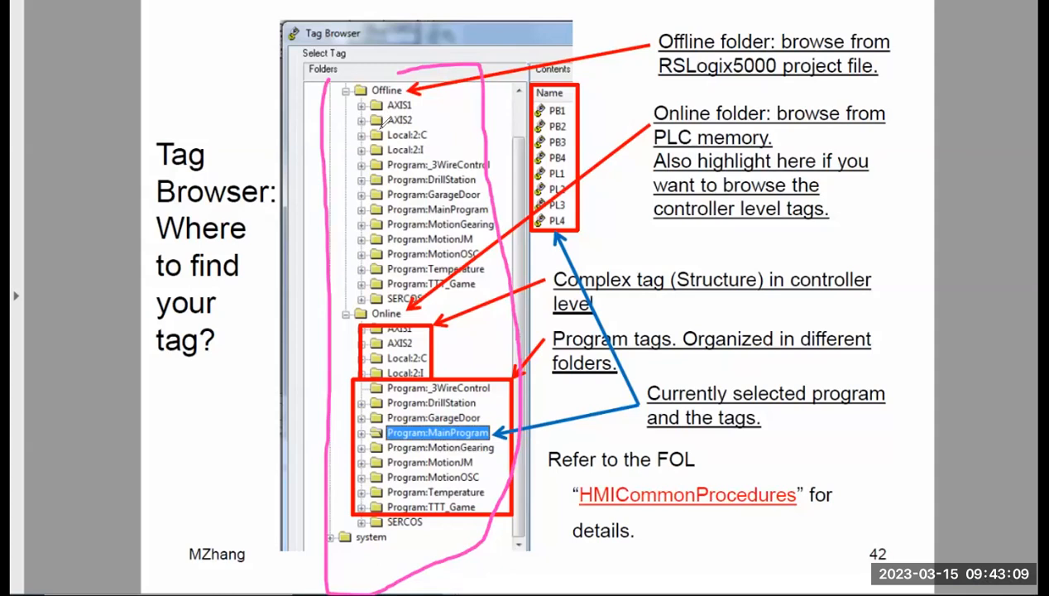
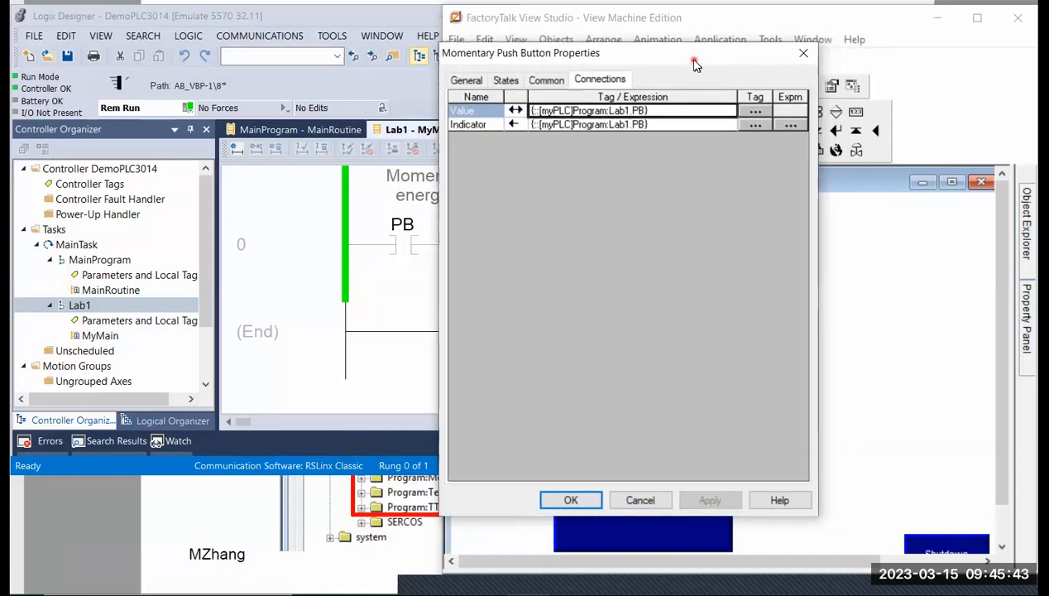
Step: Browse for the Value connection's tag, expanding myPLC and Online and listing the tags of Program:Lab1
{"action": "left_click", "coordinate": [757, 112]}
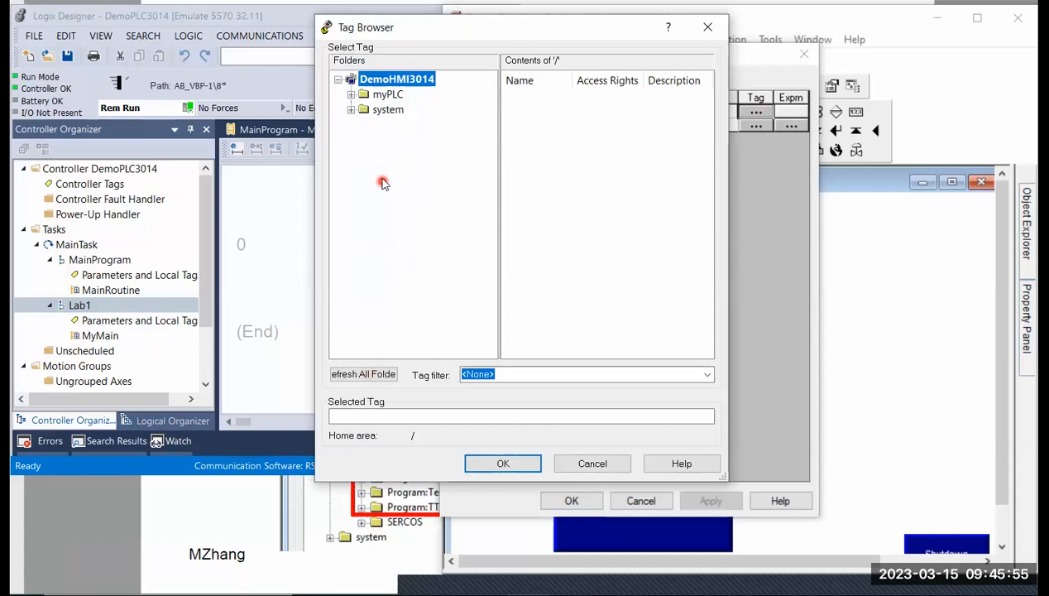
{"action": "left_click", "coordinate": [352, 96]}
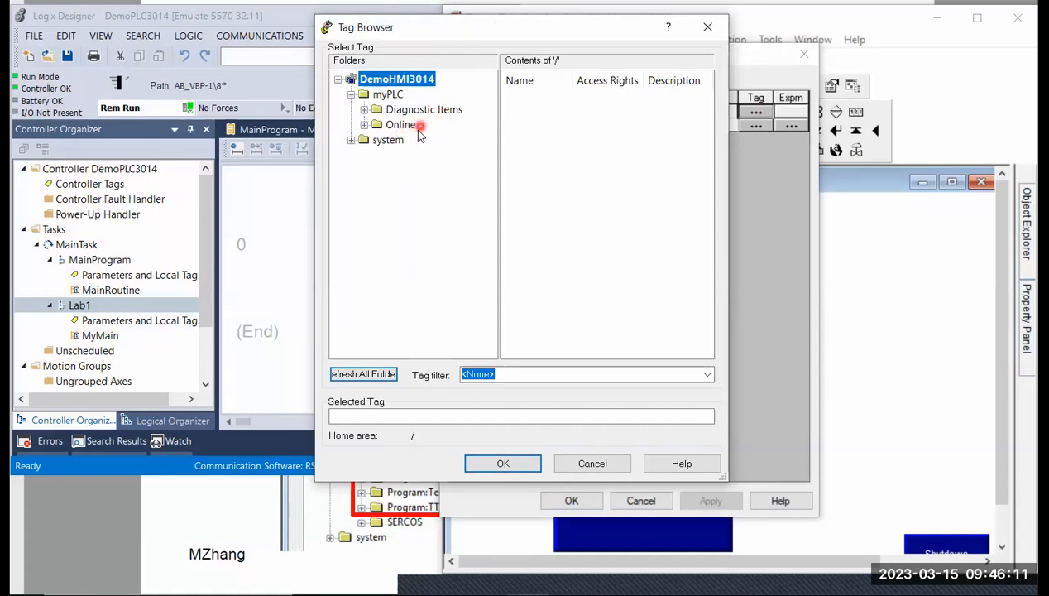
{"action": "left_click", "coordinate": [364, 125]}
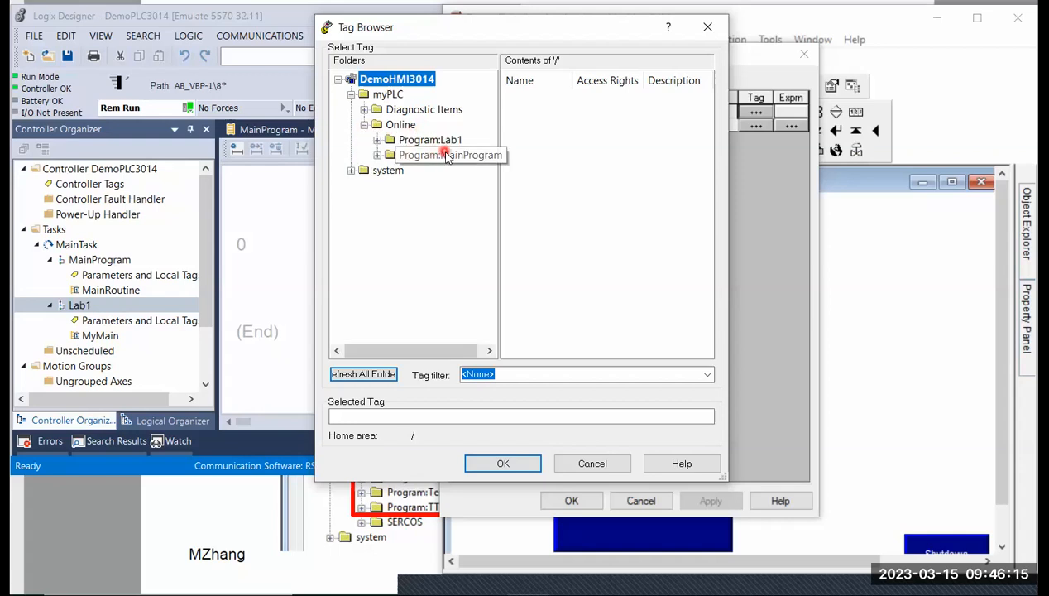
{"action": "left_click", "coordinate": [402, 125]}
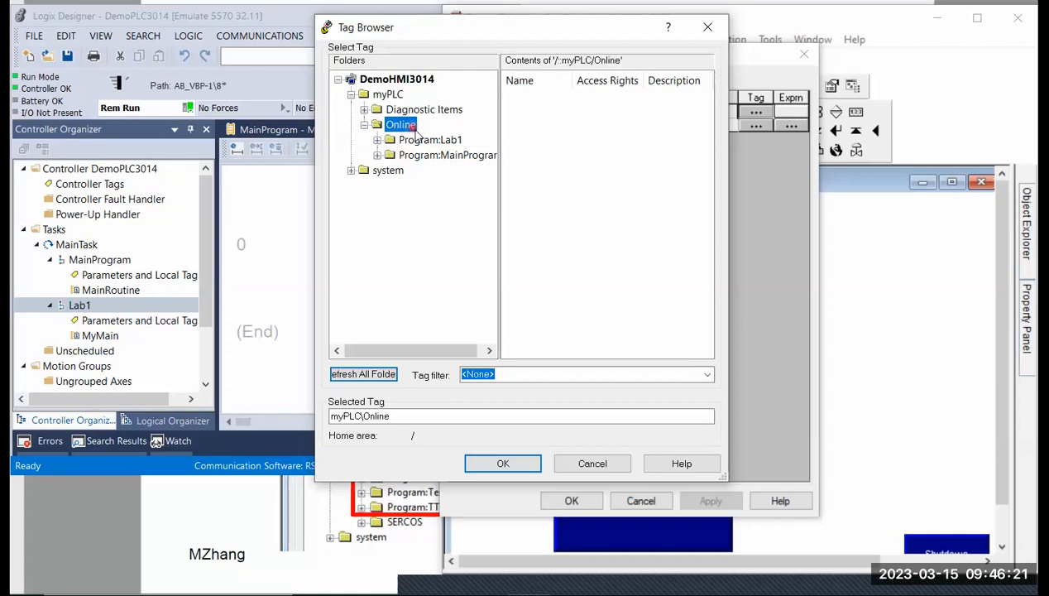
{"action": "left_click", "coordinate": [423, 142]}
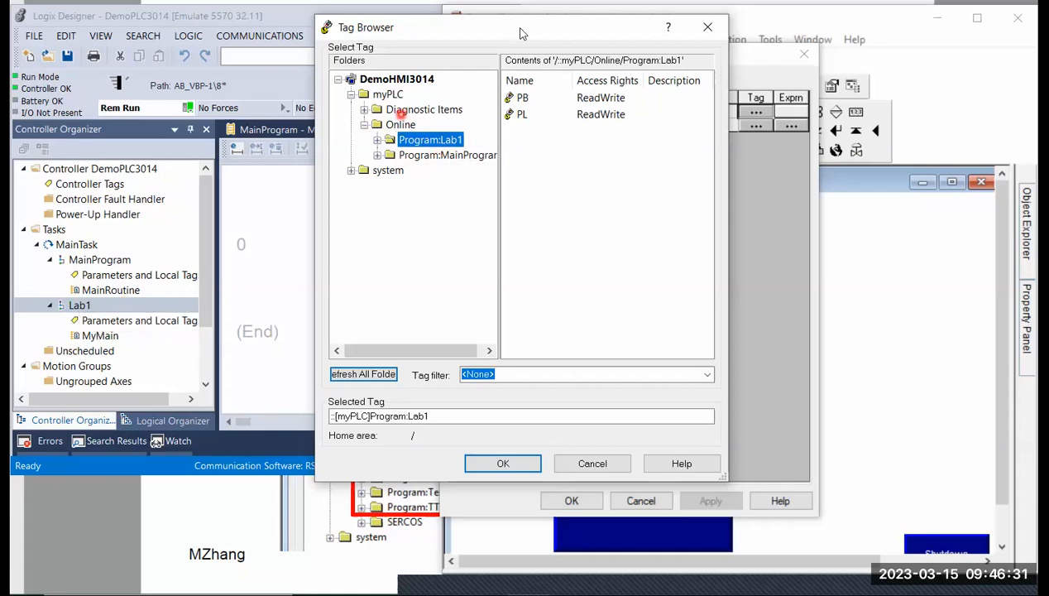
Step: Compare the Program:Lab1 tags with Lab1's Parameters and Local Tags in Logix Designer, and return to the Tag Browser
{"action": "left_click_drag", "start_coordinate": [514, 28], "coordinate": [627, 49]}
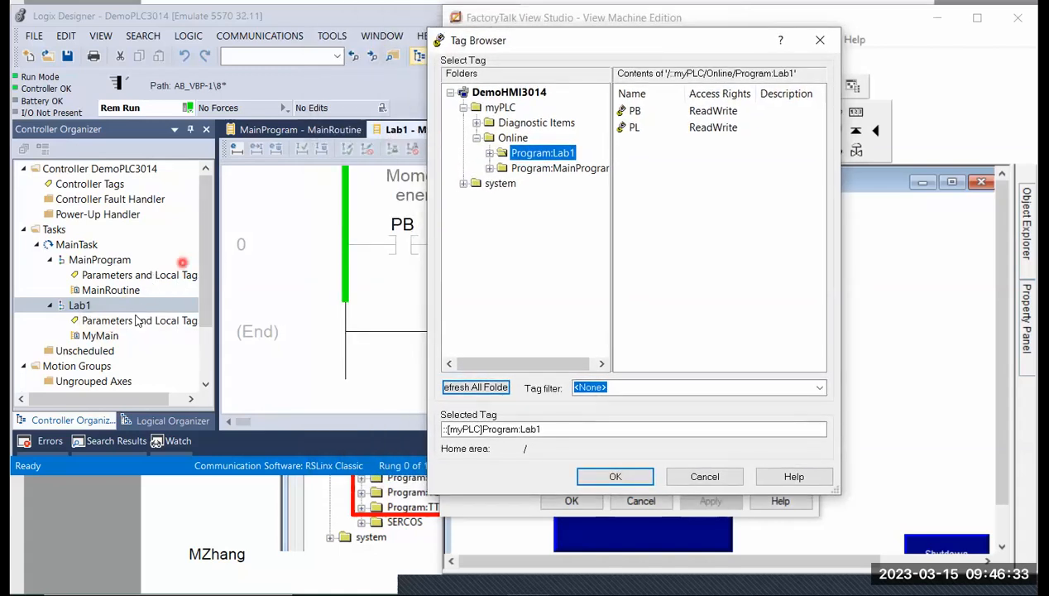
{"action": "double_click", "coordinate": [135, 328]}
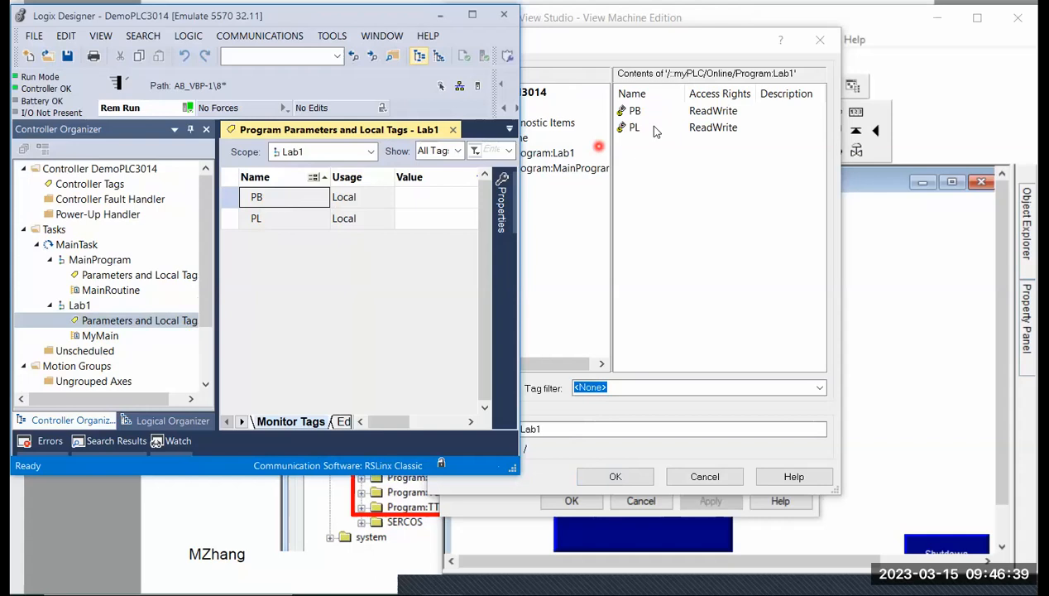
{"action": "left_click", "coordinate": [639, 52]}
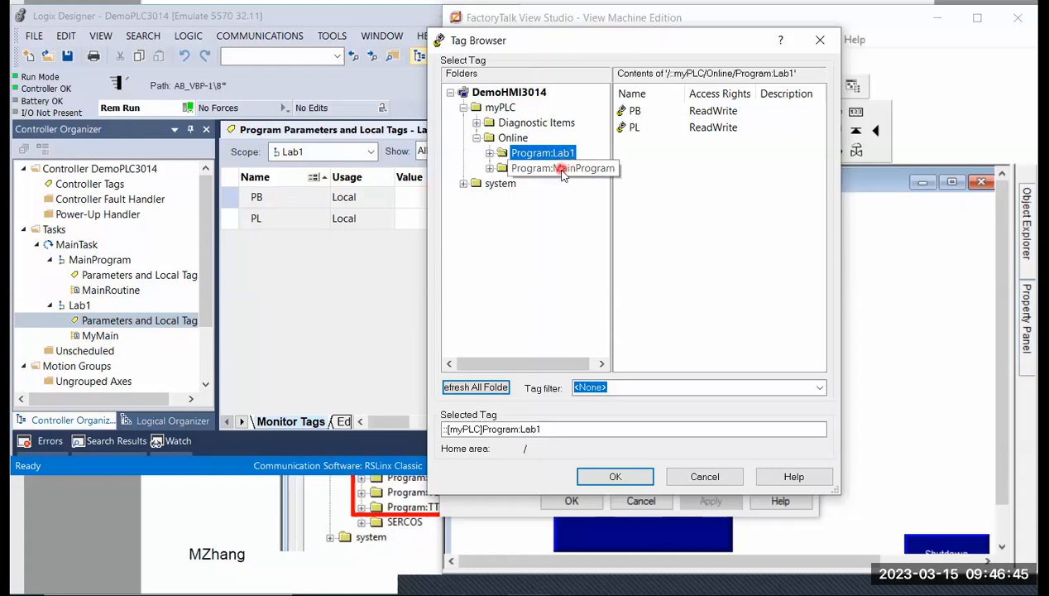
Step: List the Program:MainProgram tags and compare them with MainProgram's Parameters and Local Tags in Logix Designer
{"action": "left_click", "coordinate": [557, 172]}
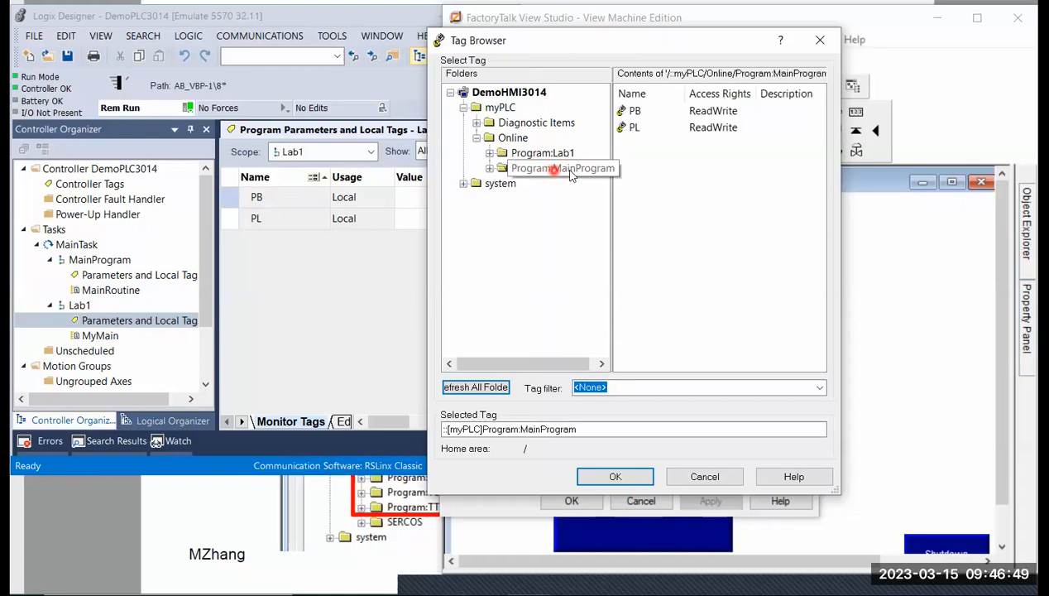
{"action": "double_click", "coordinate": [162, 275]}
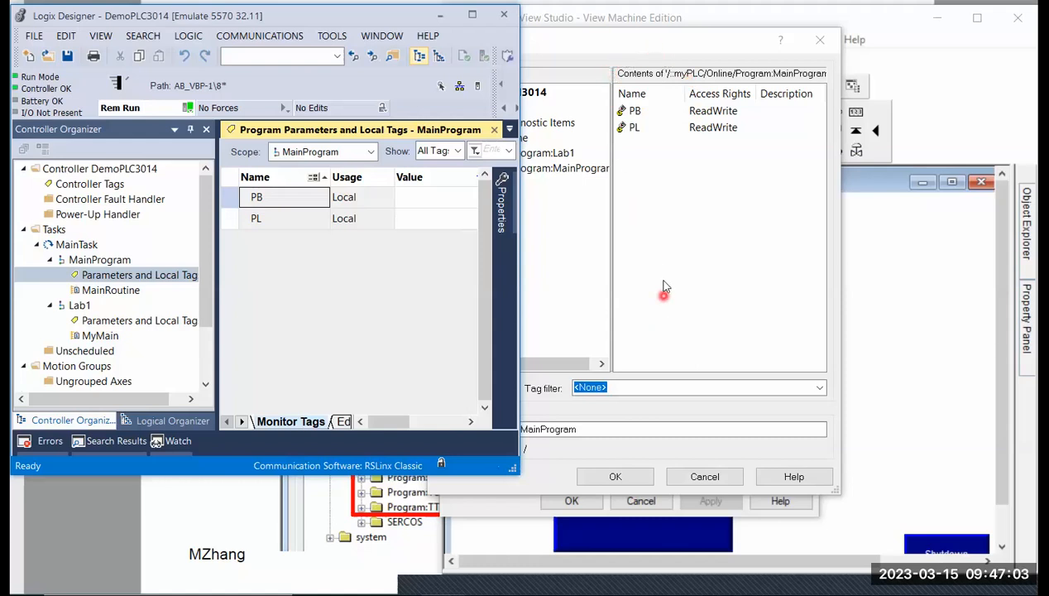
{"action": "left_click", "coordinate": [572, 222]}
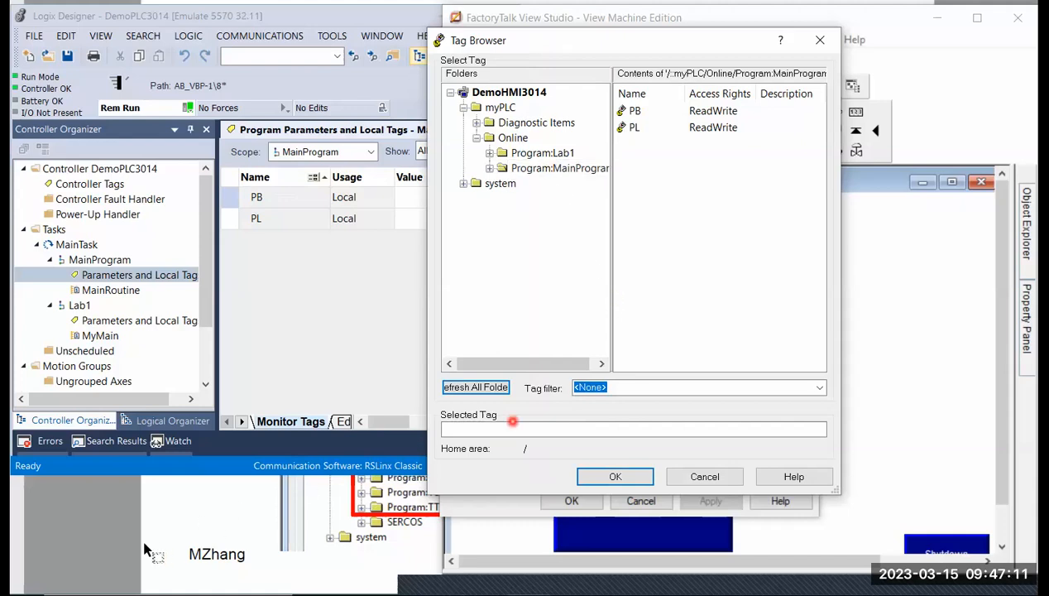
Step: Read the slides on locating a tag, the tag format for connections, and the Value and Indicator connections with the error state
{"action": "left_click", "coordinate": [193, 518]}
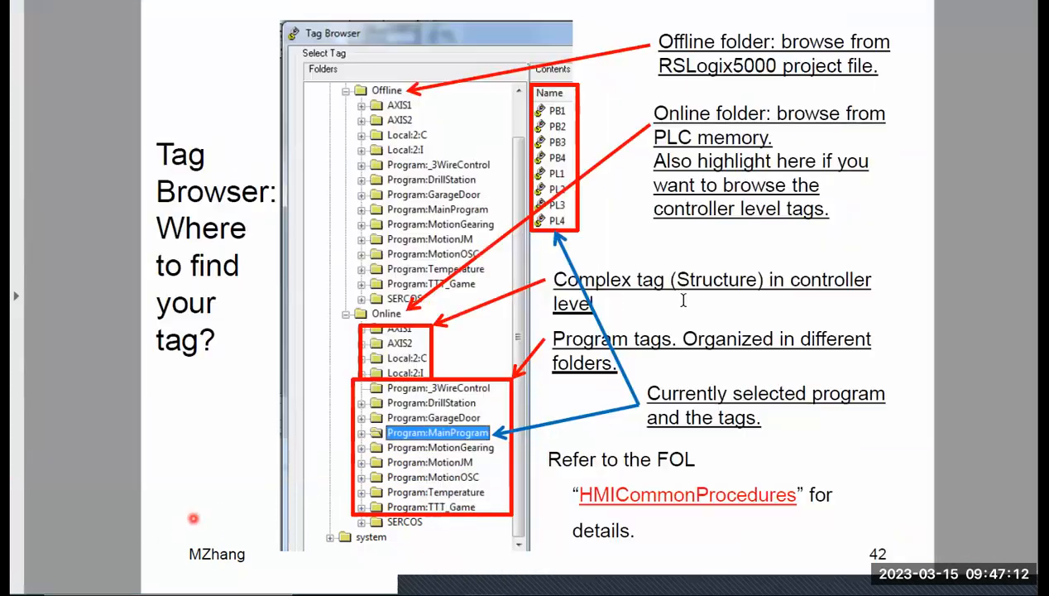
{"action": "left_click", "coordinate": [697, 349]}
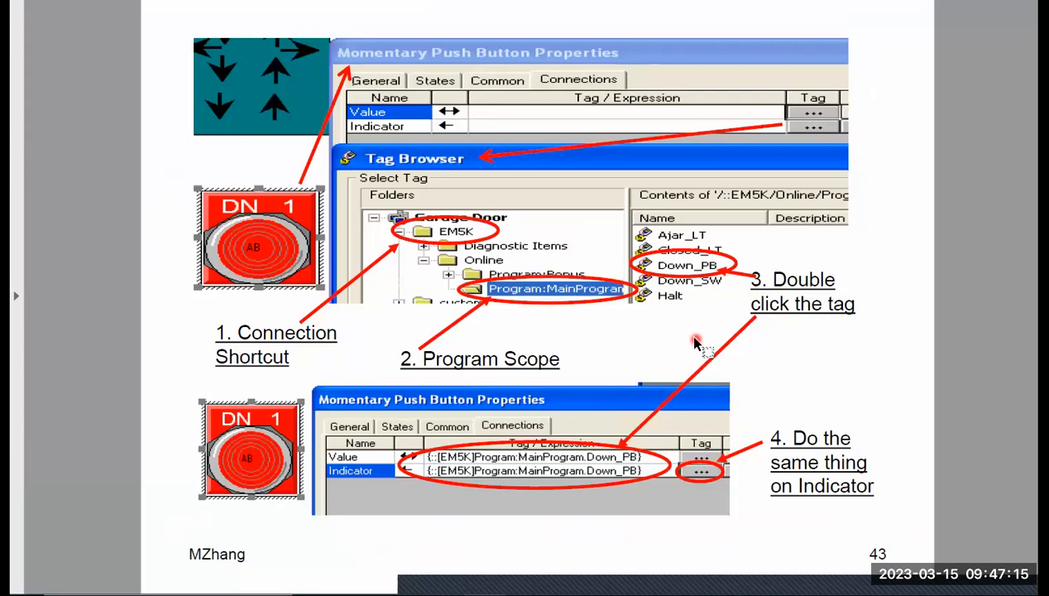
{"action": "left_click", "coordinate": [696, 339]}
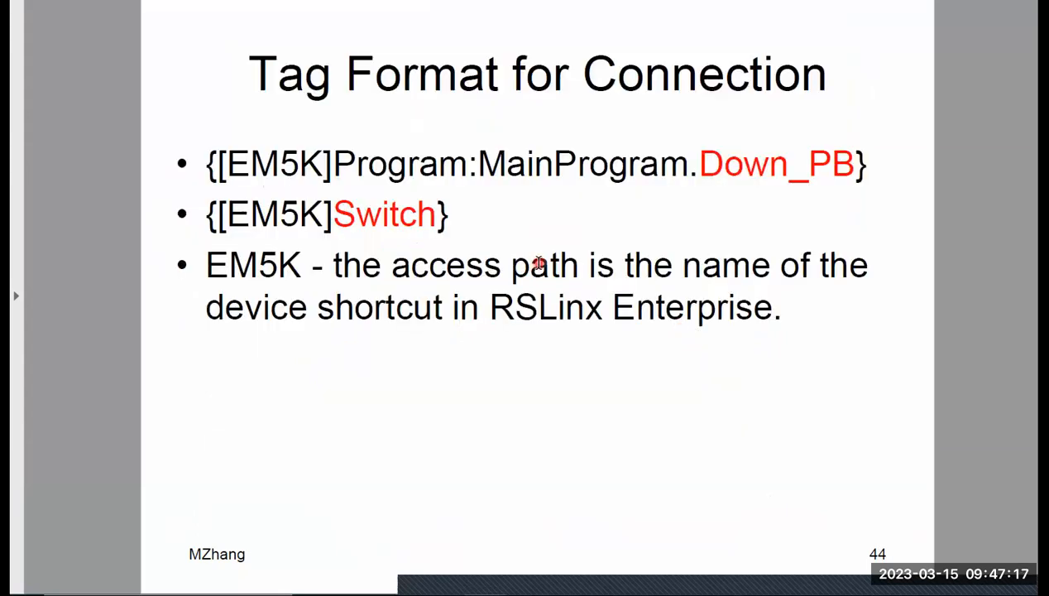
{"action": "left_click", "coordinate": [538, 263]}
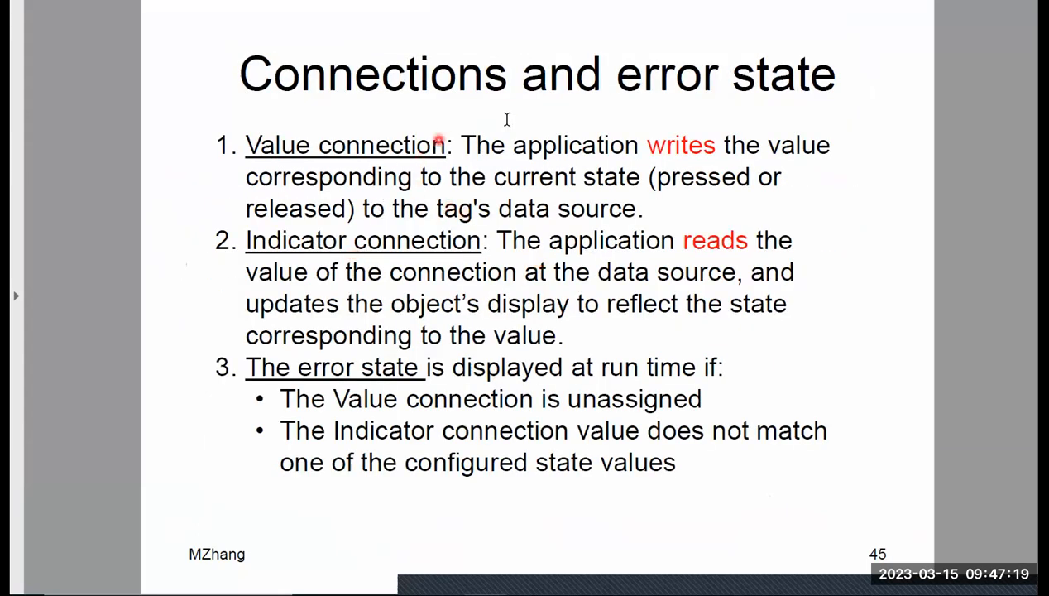
{"action": "left_click", "coordinate": [479, 192]}
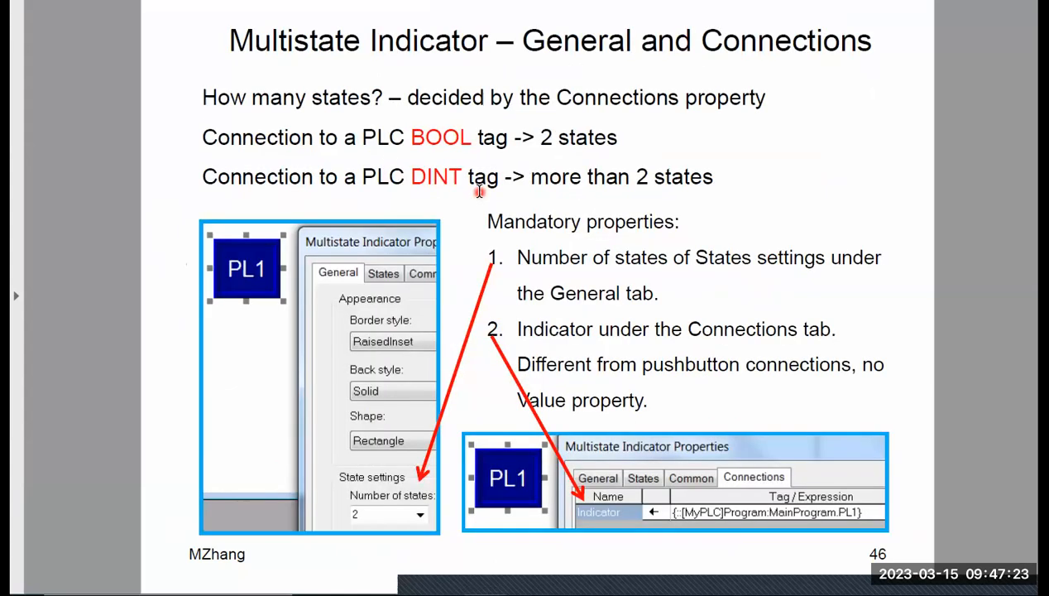
{"action": "key", "text": "Left"}
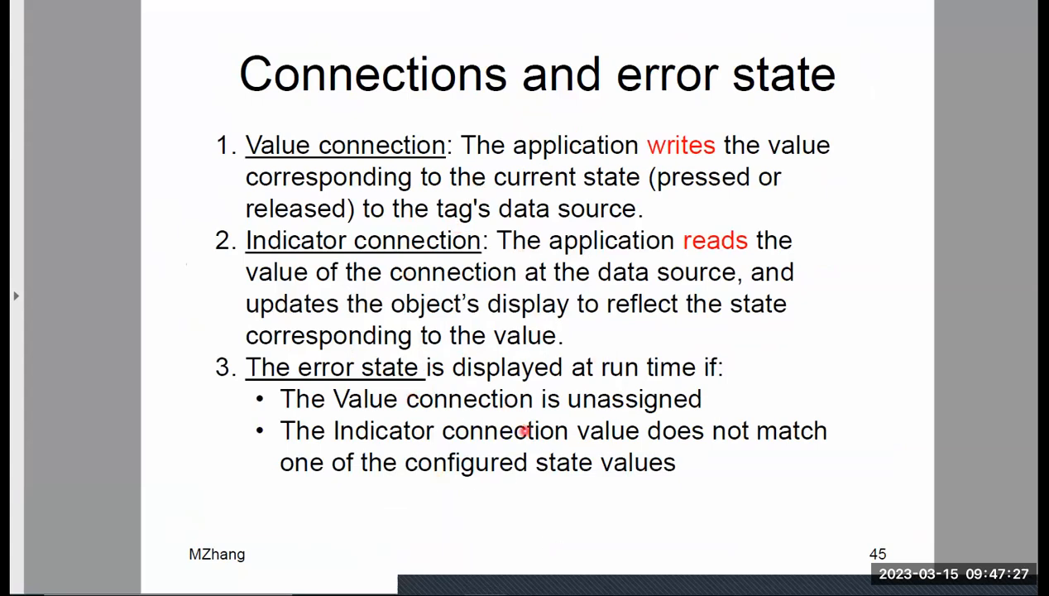
Step: Switch back to FactoryTalk View Studio and close the Tag Browser without choosing a tag
{"action": "key", "text": "alt+Tab"}
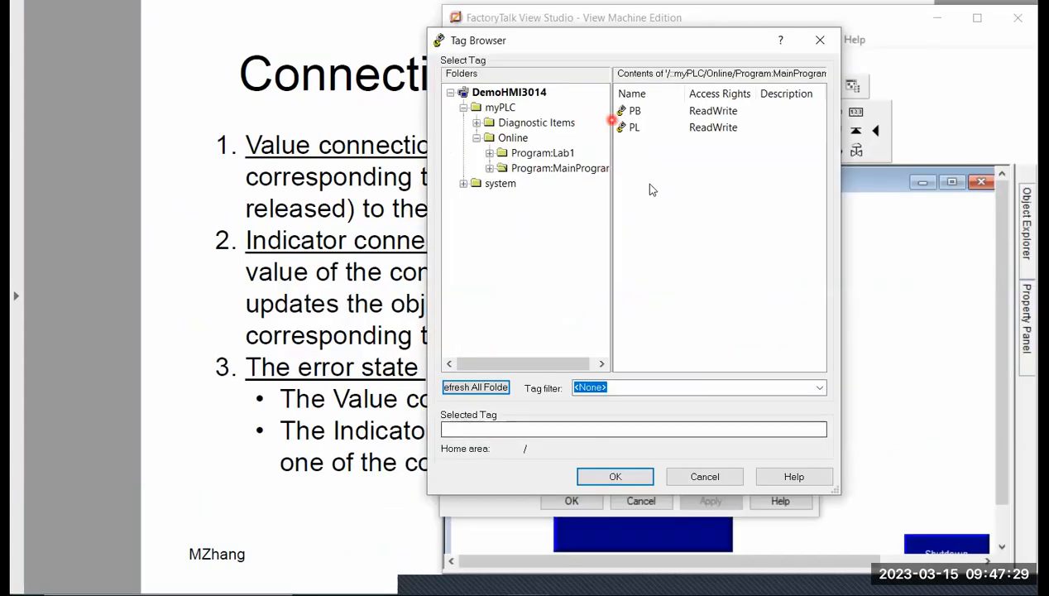
{"action": "left_click_drag", "start_coordinate": [661, 48], "coordinate": [469, 92]}
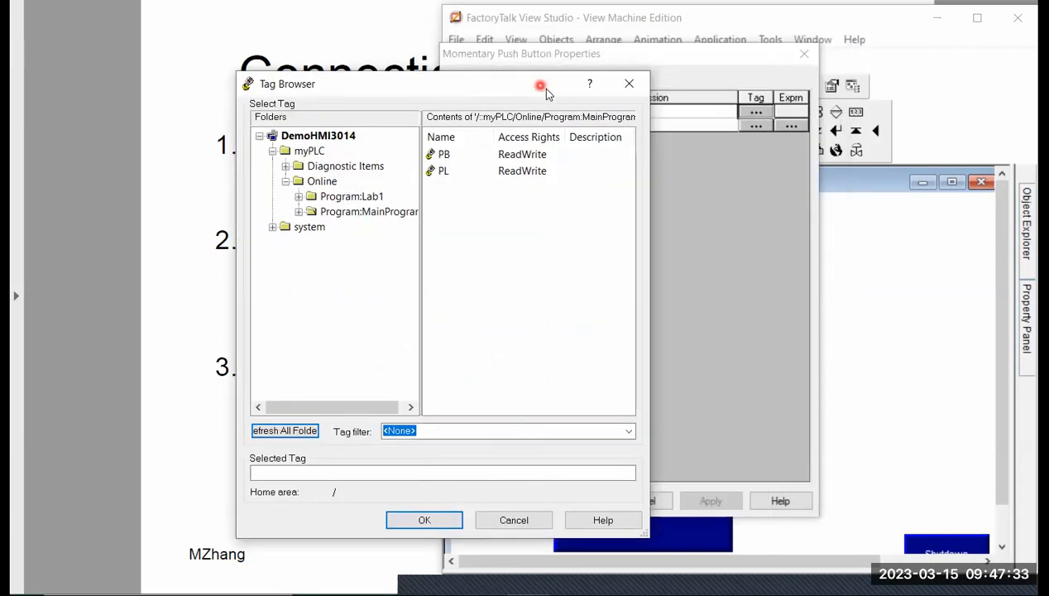
{"action": "left_click", "coordinate": [629, 83]}
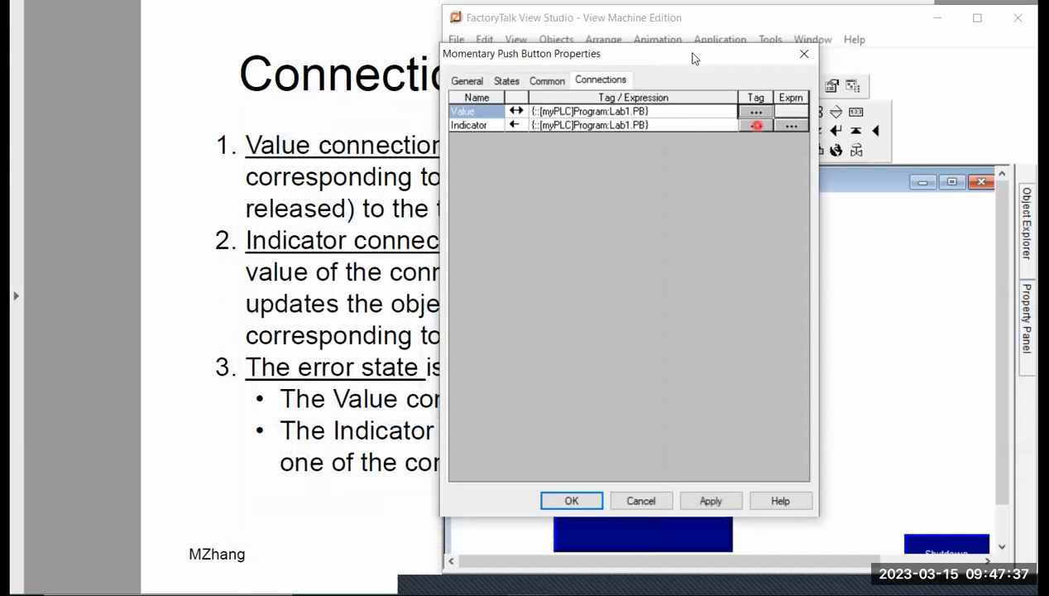
{"action": "left_click_drag", "start_coordinate": [685, 54], "coordinate": [771, 106]}
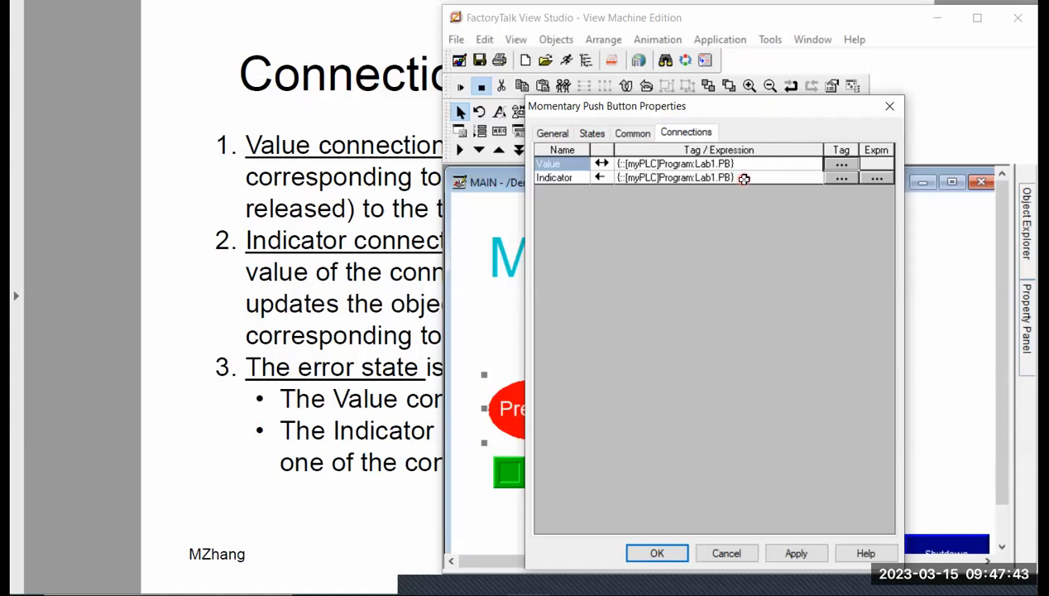
Step: Delete the tag from the push button's Indicator connection, apply the change and close the properties
{"action": "left_click", "coordinate": [744, 178]}
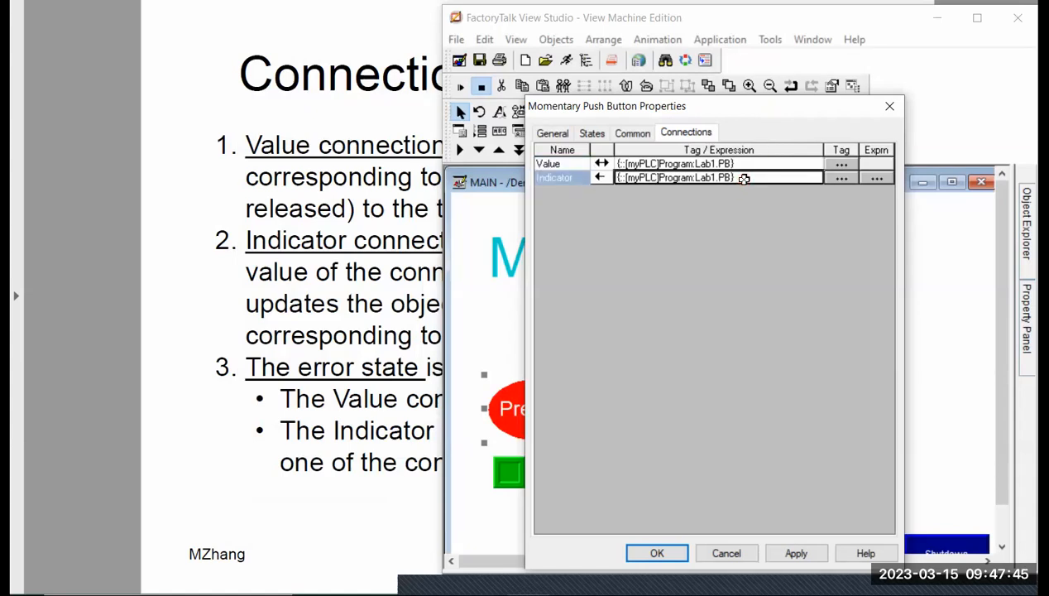
{"action": "key", "text": "Delete"}
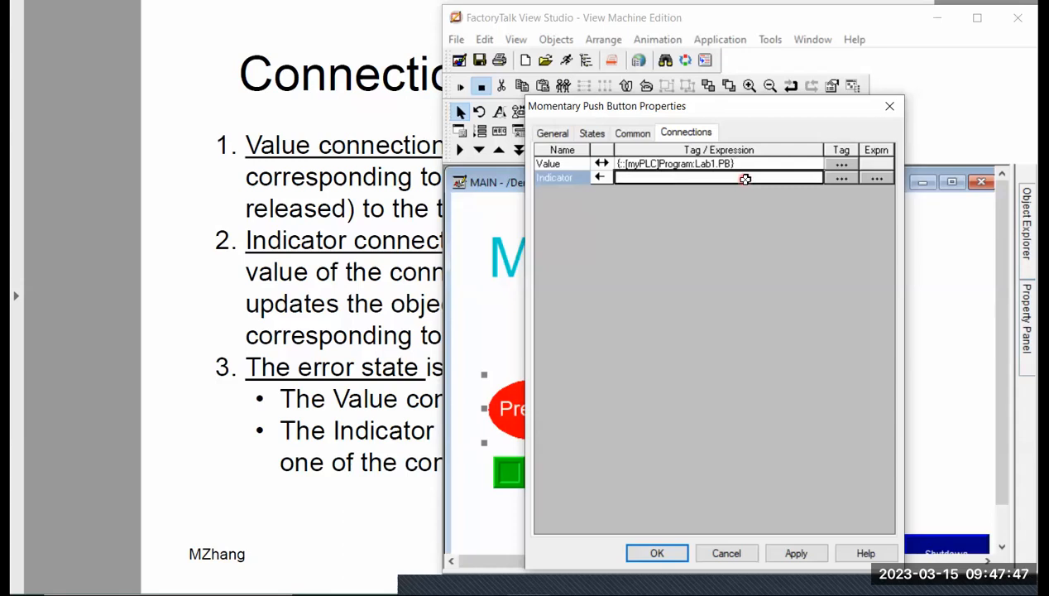
{"action": "left_click", "coordinate": [699, 208]}
{"action": "left_click", "coordinate": [557, 180]}
{"action": "left_click", "coordinate": [731, 550]}
{"action": "left_click", "coordinate": [795, 554]}
{"action": "left_click", "coordinate": [662, 553]}
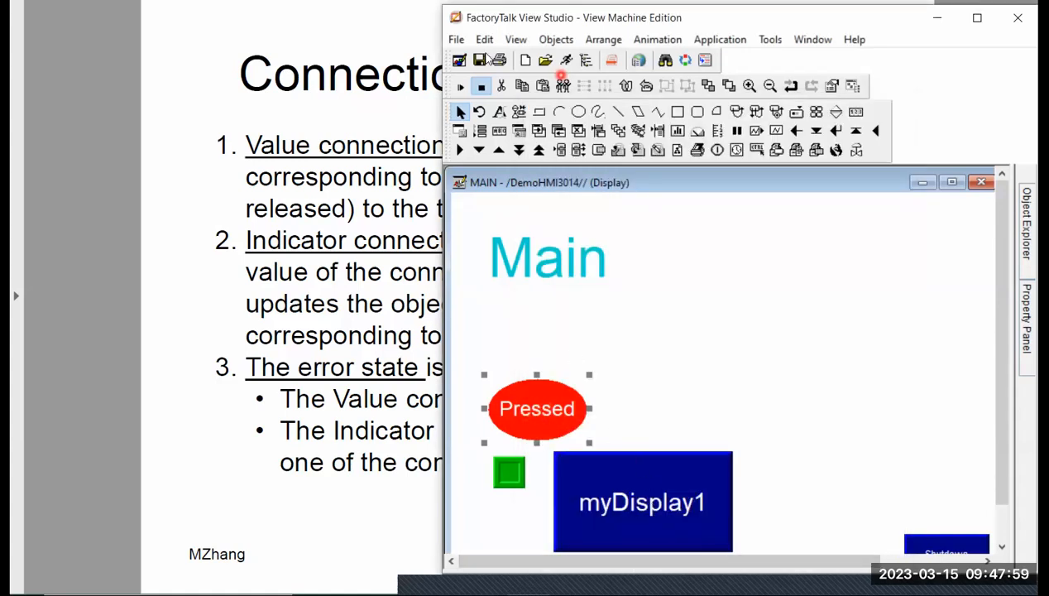
Step: Start a test run of the MAIN display and show the Lab1 tags with their values in Logix Designer beside it
{"action": "left_click", "coordinate": [461, 87]}
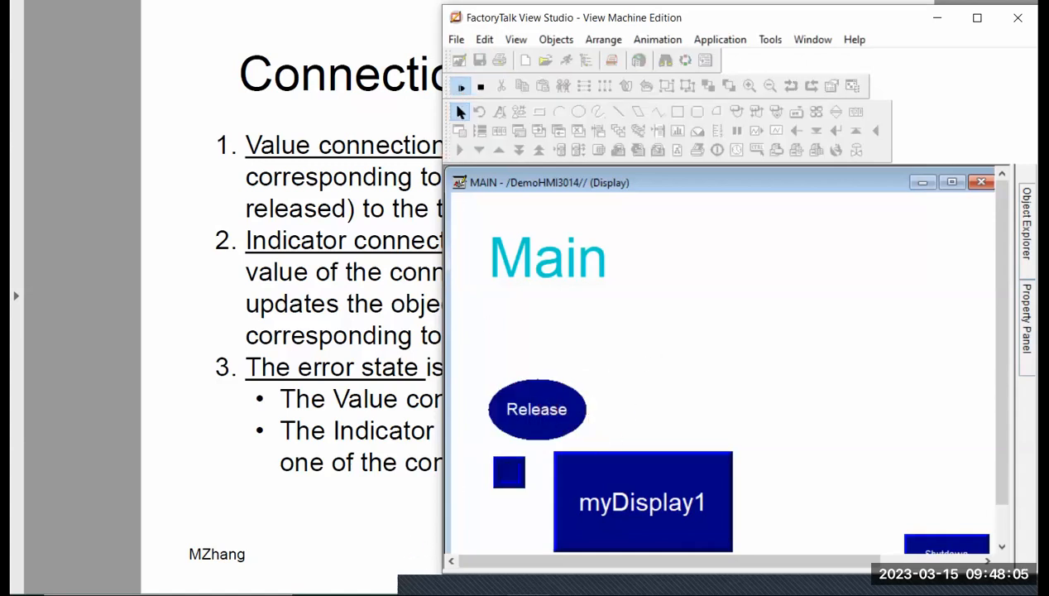
{"action": "left_click", "coordinate": [331, 594]}
{"action": "left_click_drag", "start_coordinate": [670, 28], "coordinate": [728, 18]}
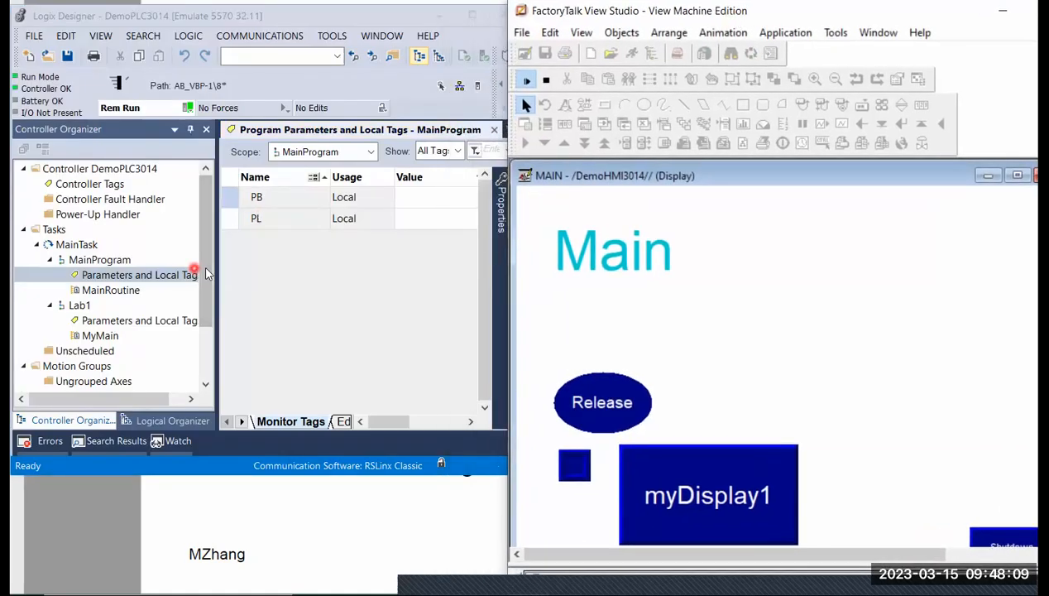
{"action": "double_click", "coordinate": [137, 323]}
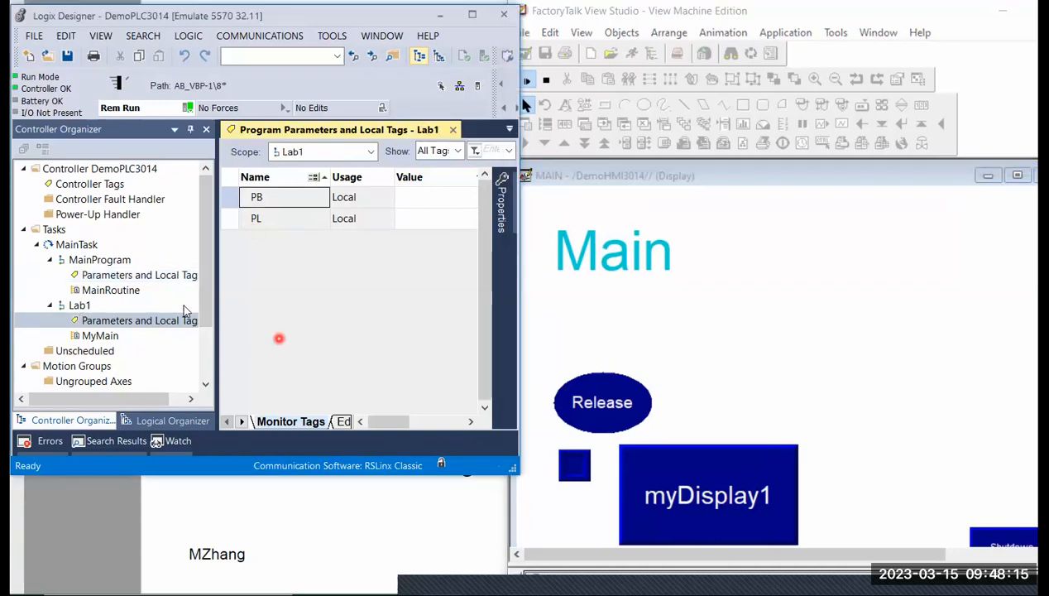
{"action": "left_click_drag", "start_coordinate": [217, 297], "coordinate": [145, 307]}
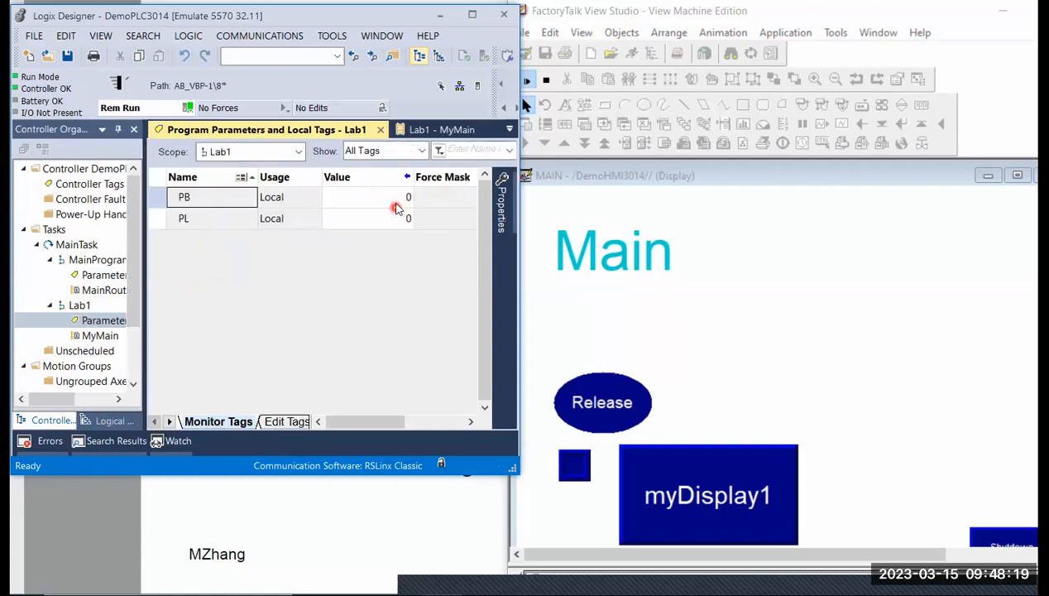
Step: Operate the momentary push button in the running MAIN display while checking the PB and PL values of Lab1
{"action": "left_click", "coordinate": [590, 392]}
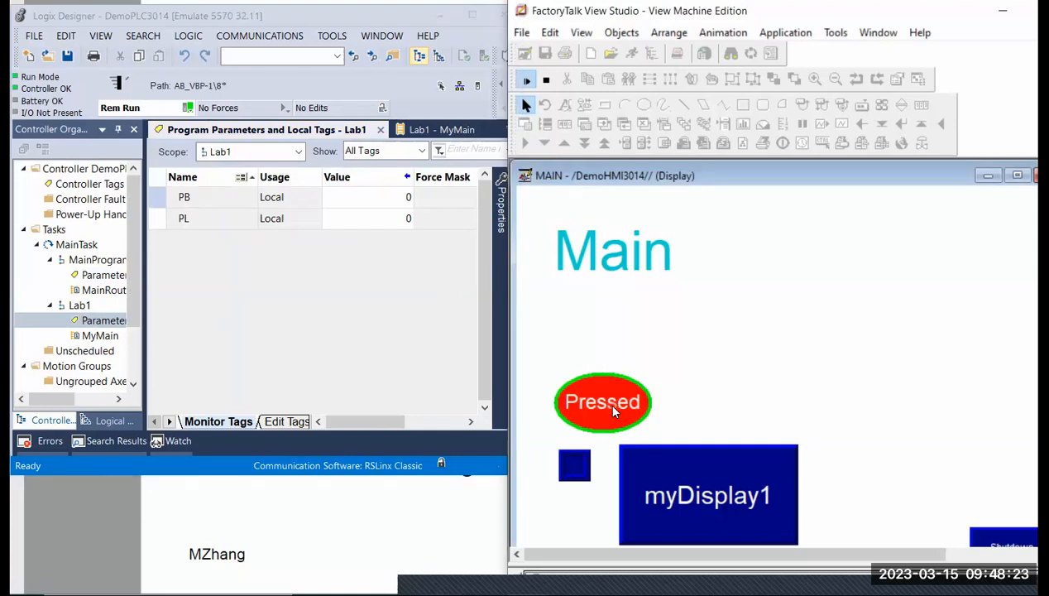
{"action": "left_click", "coordinate": [606, 401]}
{"action": "left_click", "coordinate": [607, 401]}
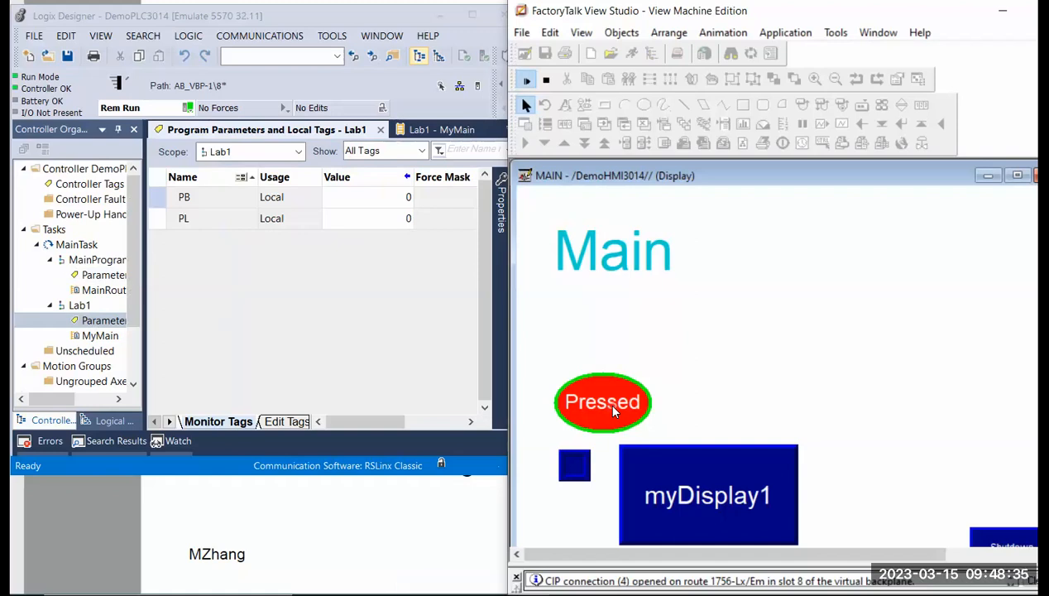
Step: Operate the momentary push button in the running MAIN display while checking Lab1's tag values, and stop the test run
{"action": "left_click", "coordinate": [612, 407]}
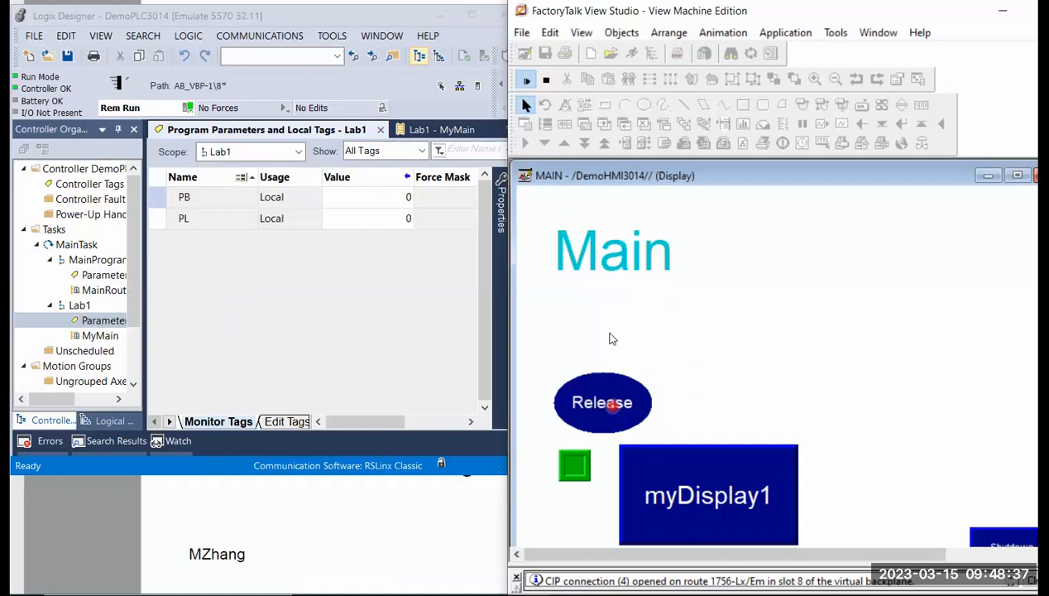
{"action": "left_click", "coordinate": [628, 388]}
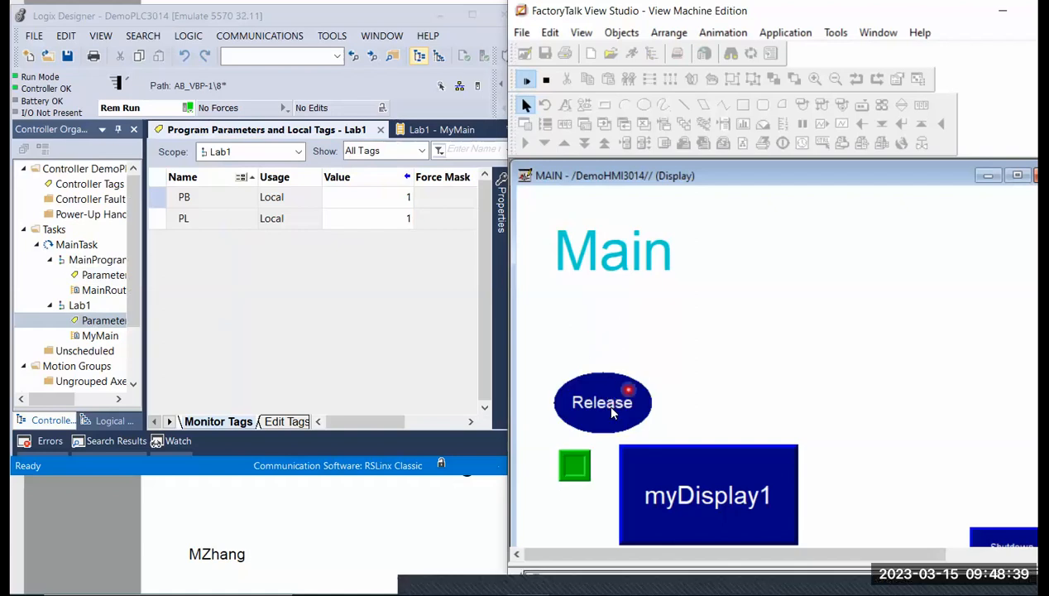
{"action": "left_click", "coordinate": [546, 80]}
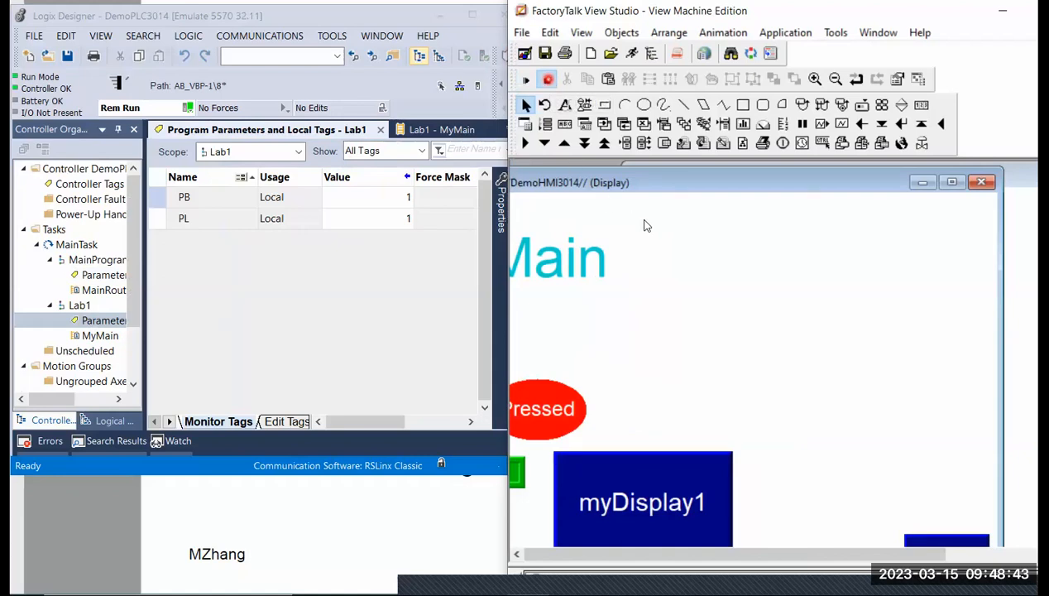
Step: Set the momentary push button's action to Normally open and accept the properties
{"action": "left_click", "coordinate": [701, 550]}
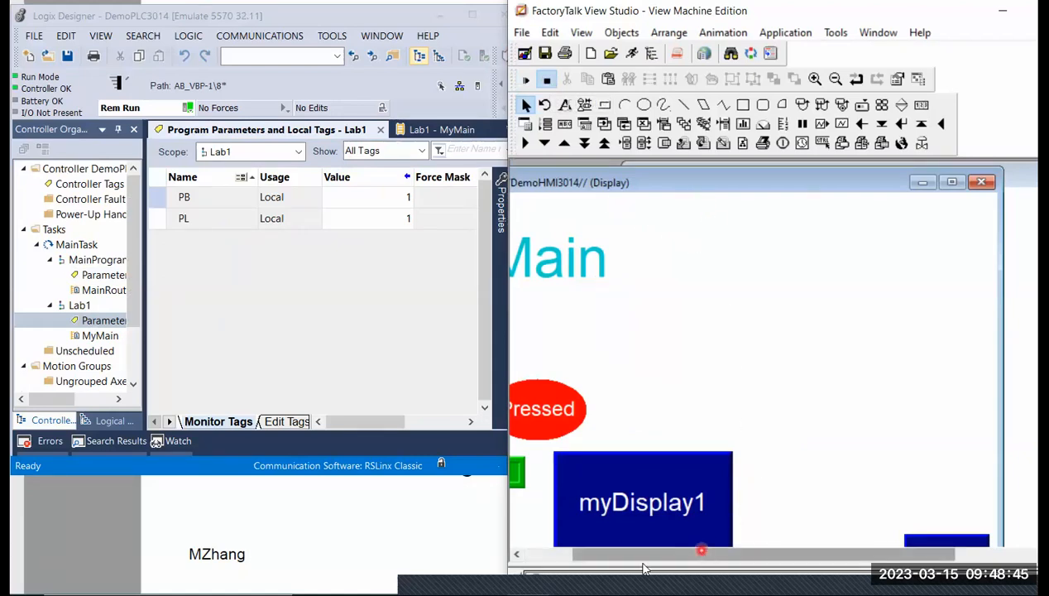
{"action": "left_click_drag", "start_coordinate": [643, 563], "coordinate": [590, 562]}
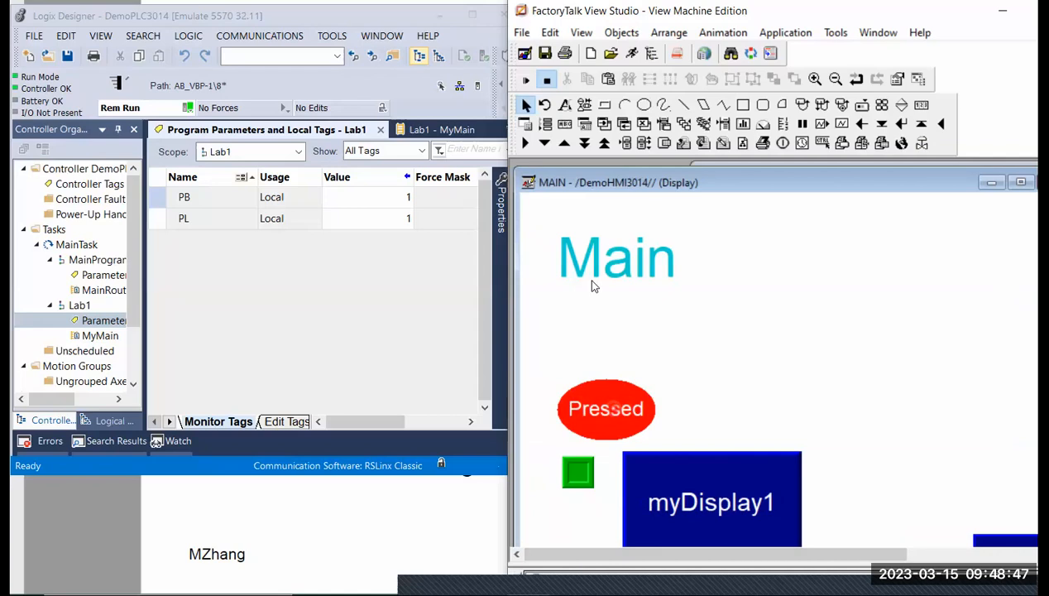
{"action": "left_click", "coordinate": [615, 414]}
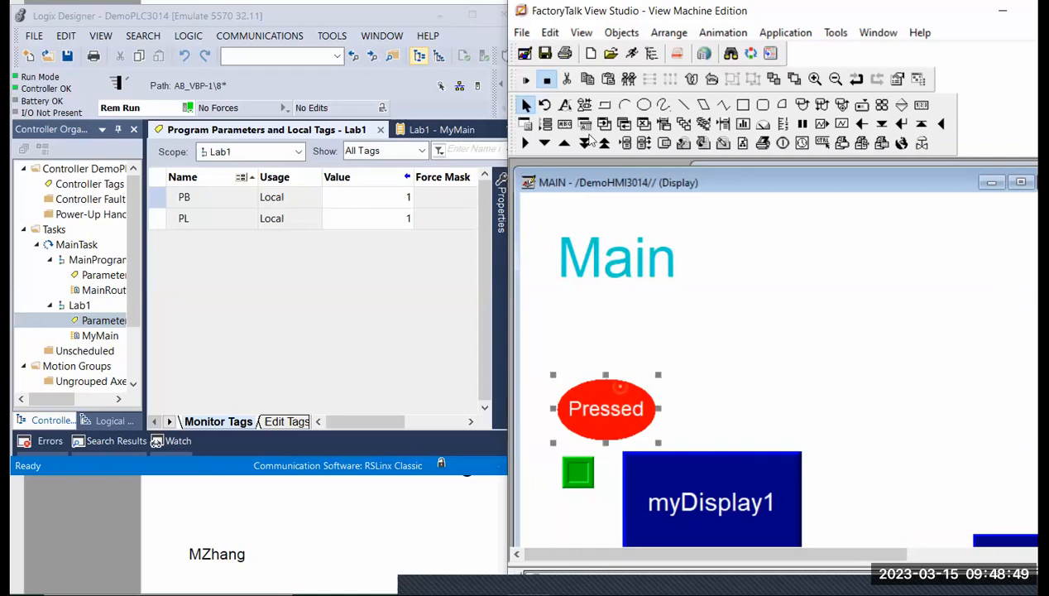
{"action": "double_click", "coordinate": [602, 414]}
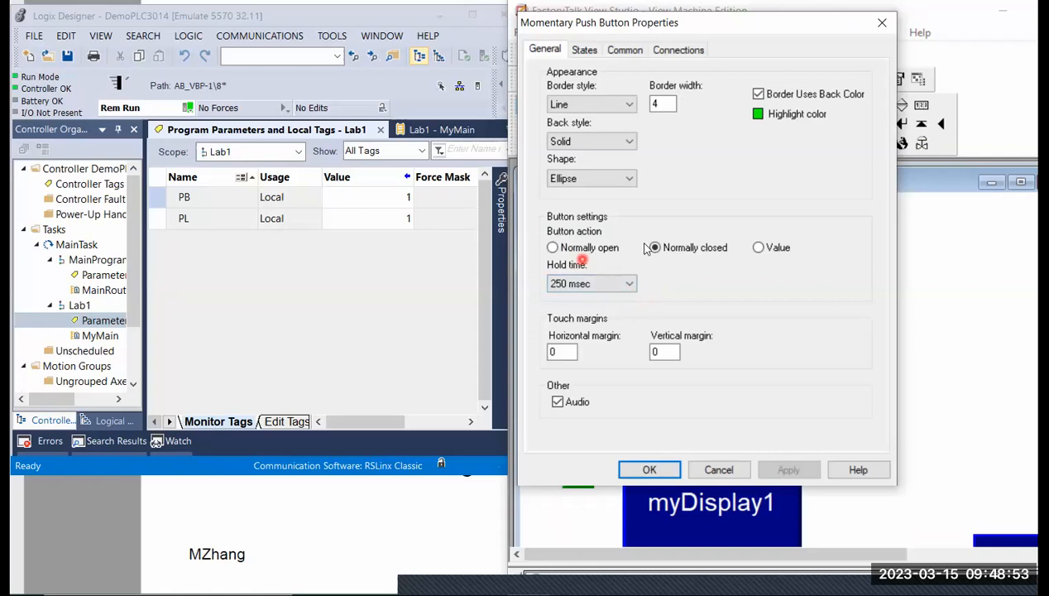
{"action": "left_click", "coordinate": [589, 247]}
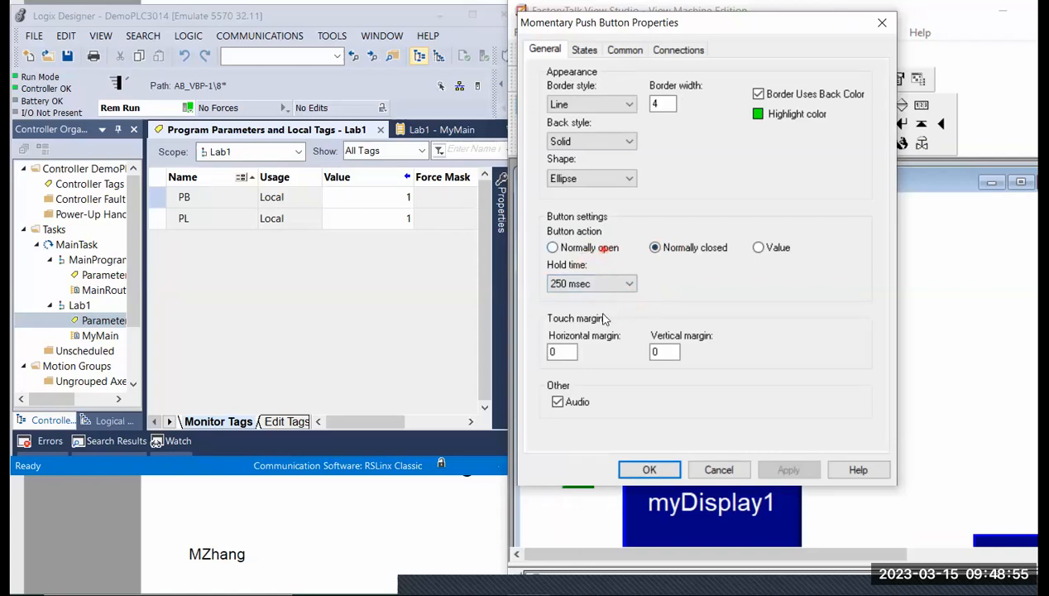
{"action": "left_click", "coordinate": [647, 469]}
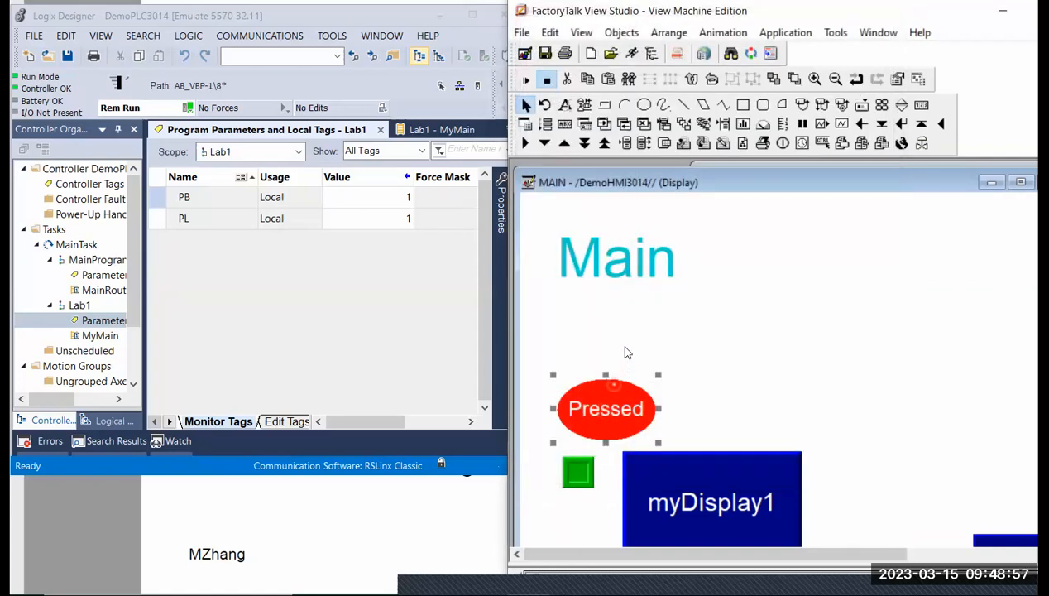
Step: Test run the MAIN display and operate the normally open push button while checking Lab1's PB and PL values
{"action": "left_click", "coordinate": [544, 81]}
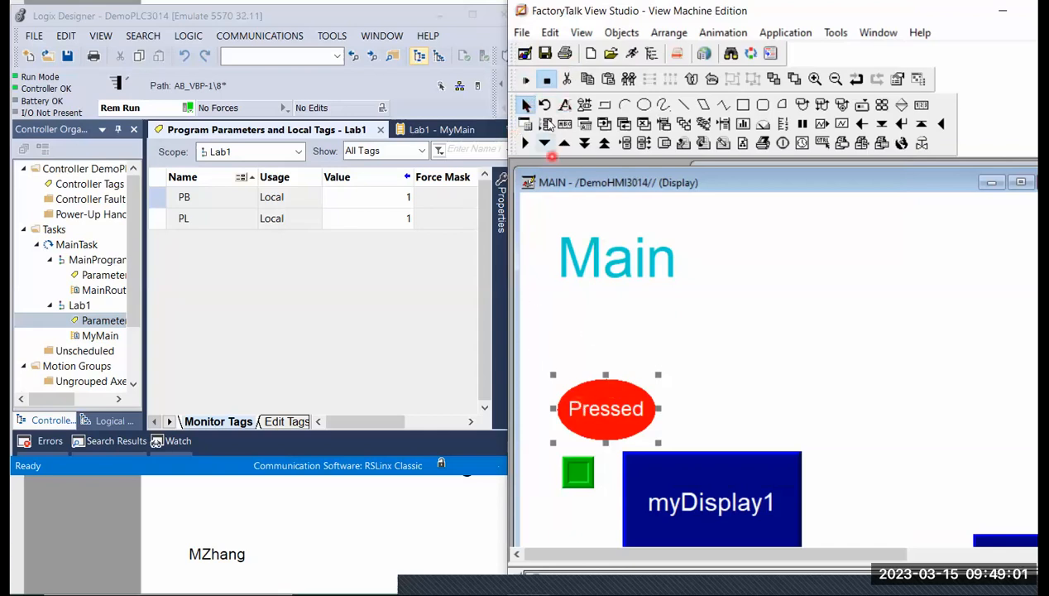
{"action": "left_click", "coordinate": [526, 79]}
{"action": "left_click", "coordinate": [613, 427]}
{"action": "left_click", "coordinate": [613, 427]}
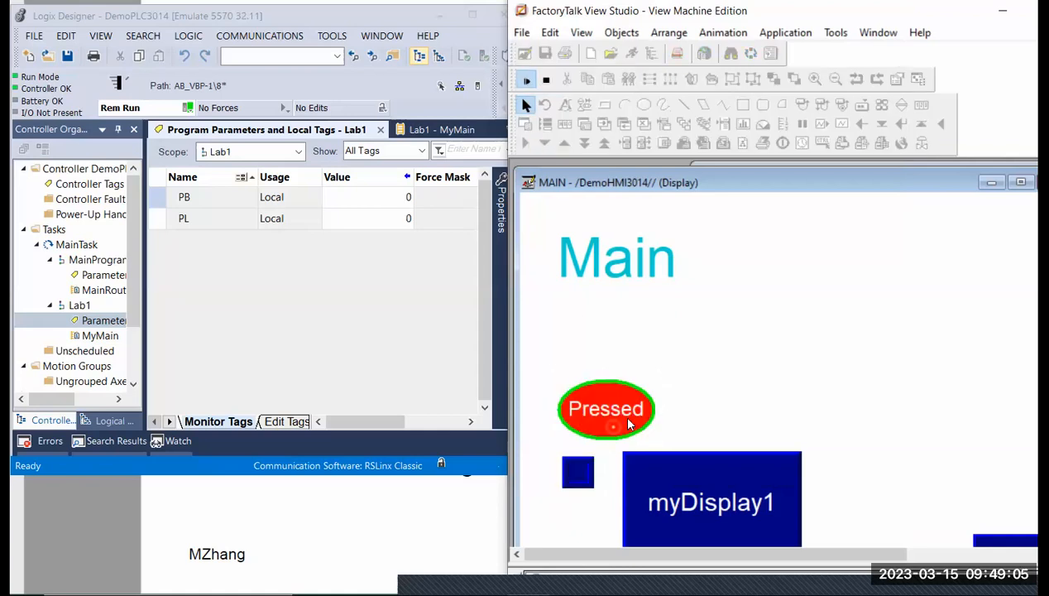
{"action": "left_click", "coordinate": [621, 422]}
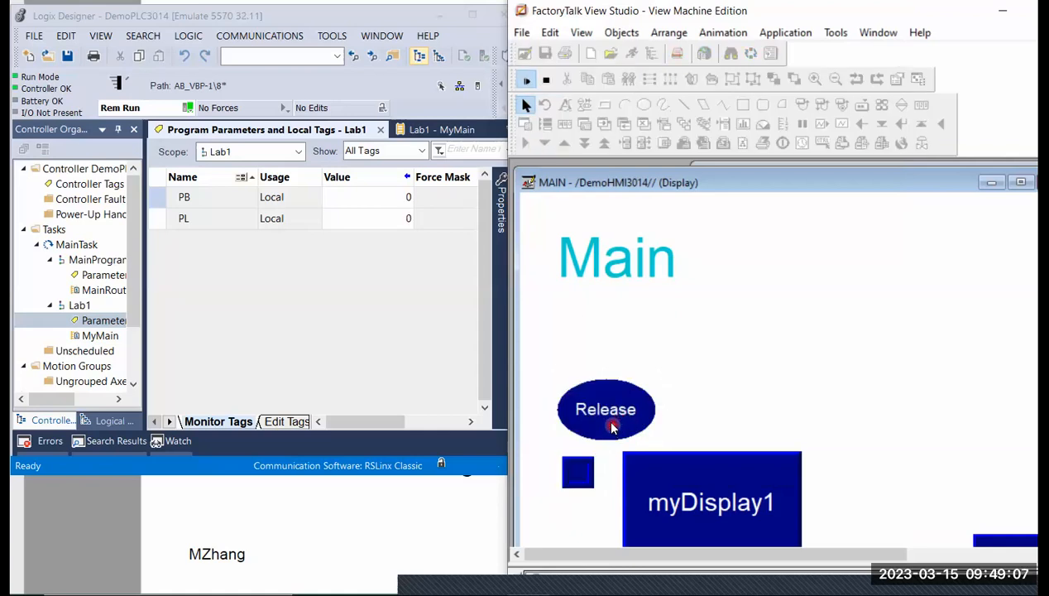
{"action": "left_click", "coordinate": [409, 199]}
{"action": "left_click", "coordinate": [606, 432]}
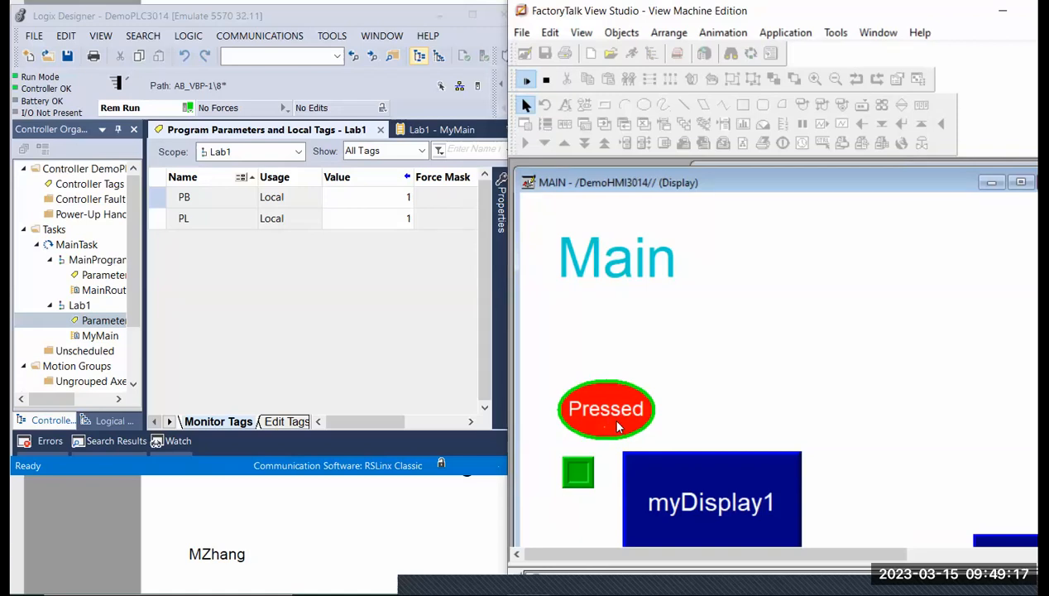
{"action": "left_click", "coordinate": [617, 426]}
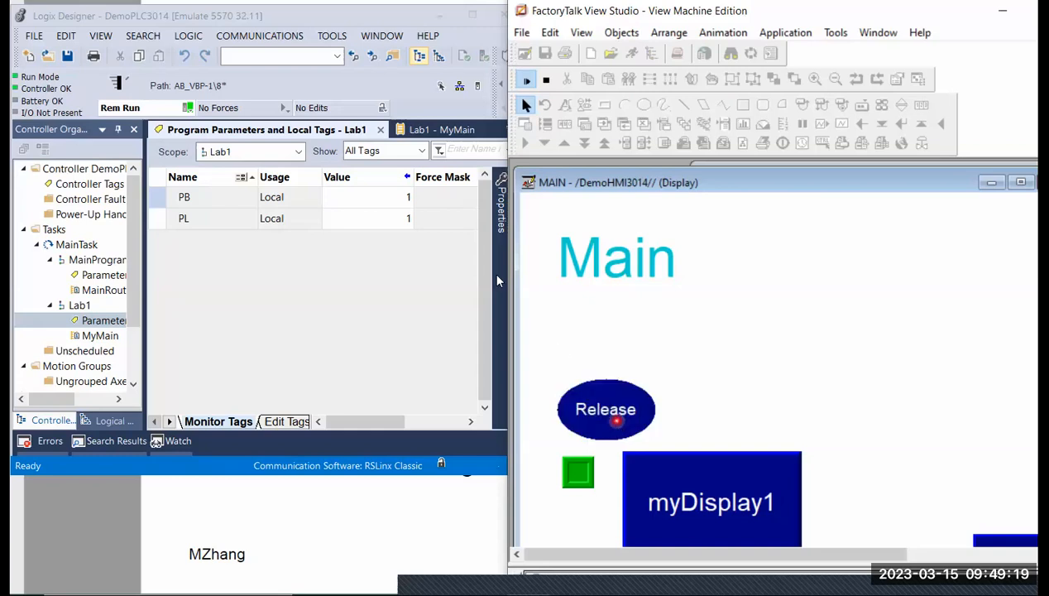
Step: Set Lab1's PB tag value to 1 in Logix Designer while the MAIN display is running
{"action": "double_click", "coordinate": [404, 199]}
{"action": "type", "text": "1"}
{"action": "key", "text": "Return"}
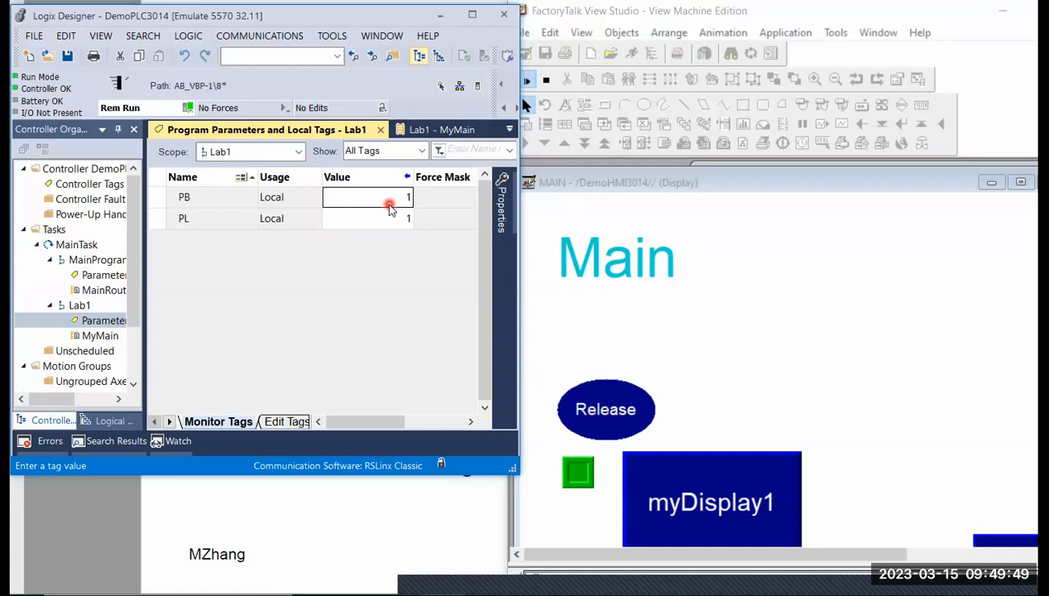
Step: Stop the MAIN display's test run in FactoryTalk View Studio and show the momentary push button's connections
{"action": "left_click", "coordinate": [592, 393]}
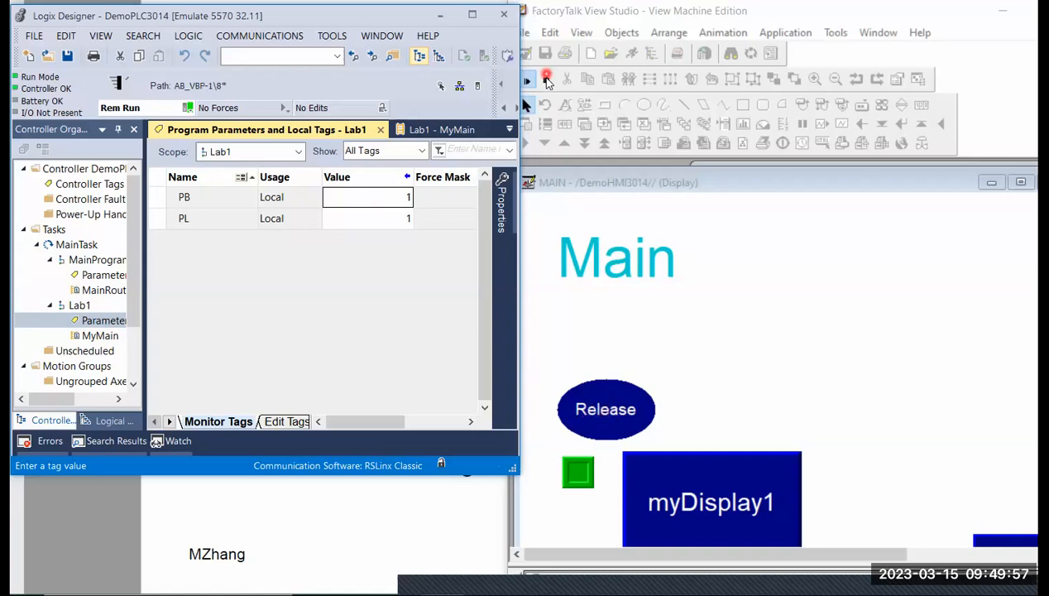
{"action": "left_click", "coordinate": [646, 398]}
{"action": "double_click", "coordinate": [635, 381]}
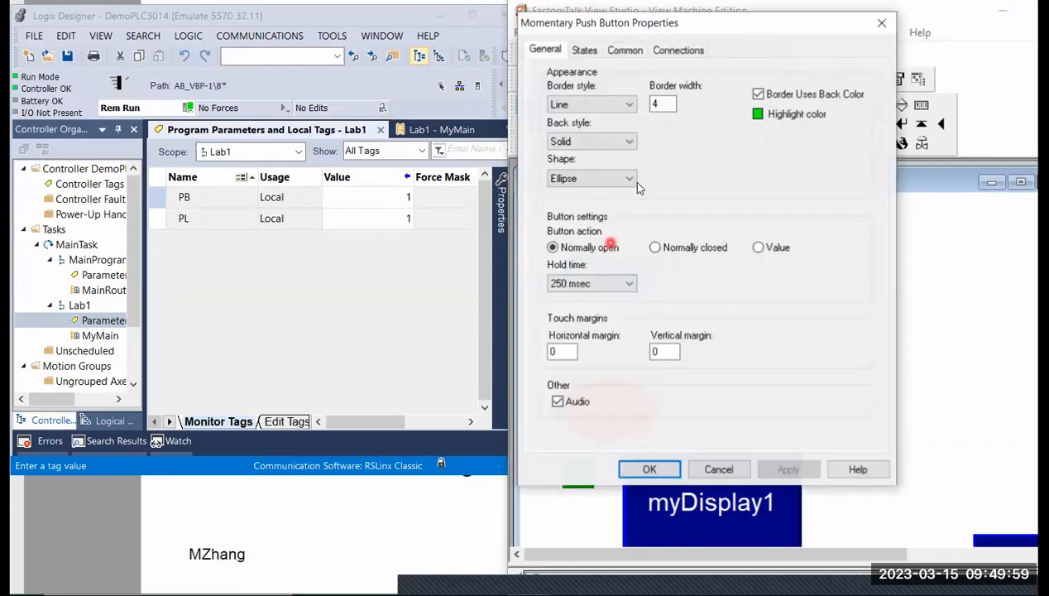
{"action": "left_click", "coordinate": [678, 51]}
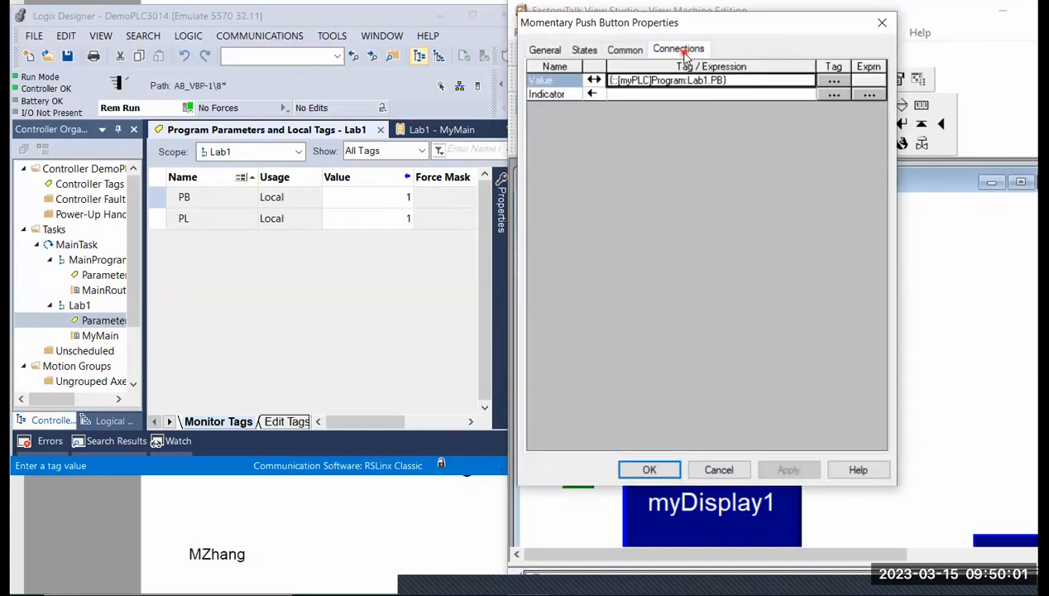
Step: Assign the PB tag from Program:MainProgram to the push button's Indicator connection
{"action": "left_click", "coordinate": [833, 95]}
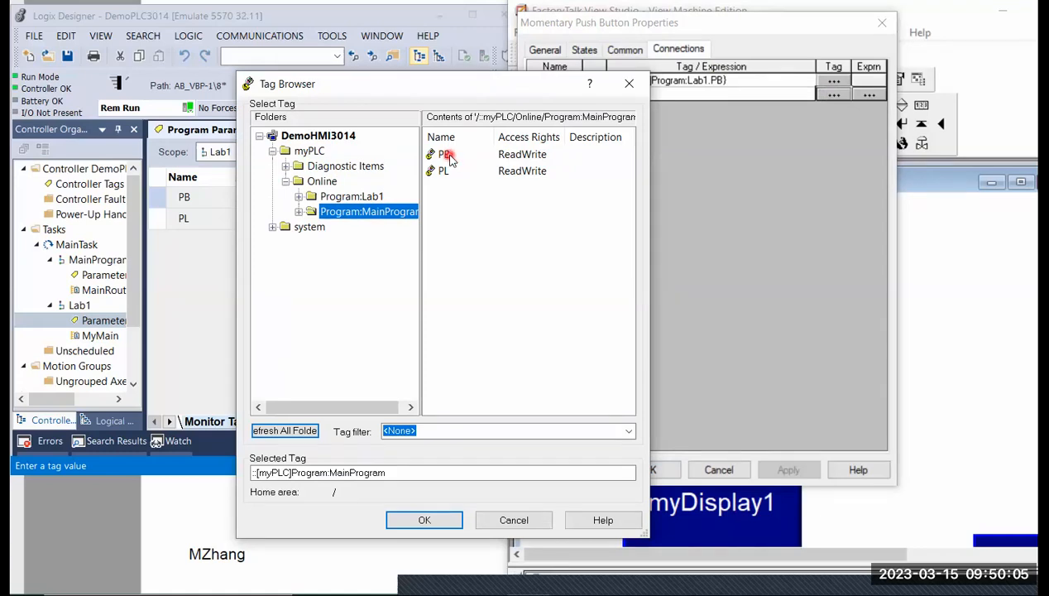
{"action": "left_click", "coordinate": [425, 520]}
{"action": "left_click", "coordinate": [574, 348]}
{"action": "left_click", "coordinate": [572, 317]}
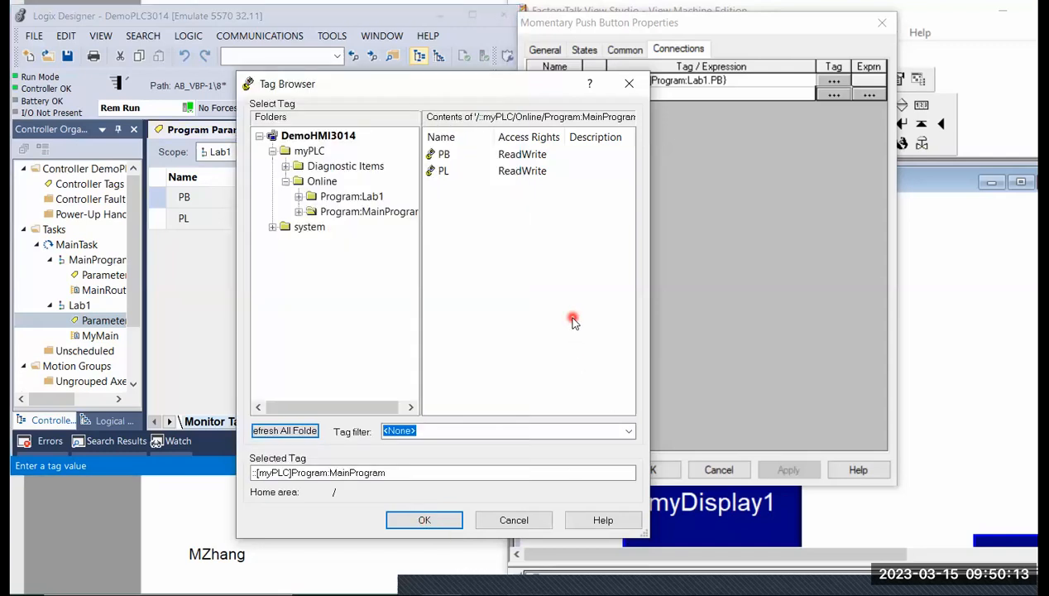
{"action": "left_click", "coordinate": [699, 94]}
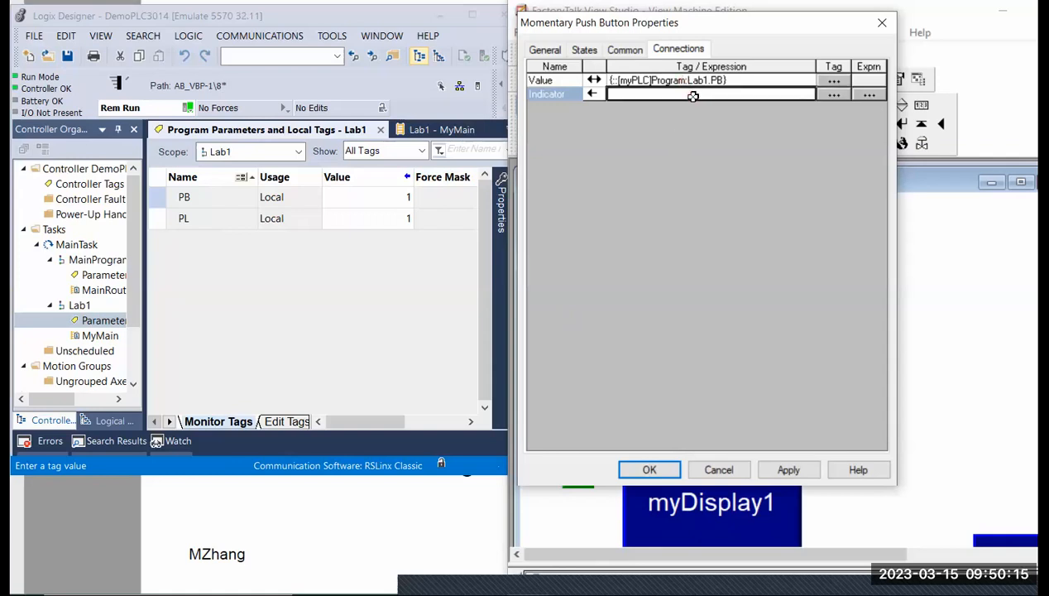
{"action": "left_click", "coordinate": [845, 101]}
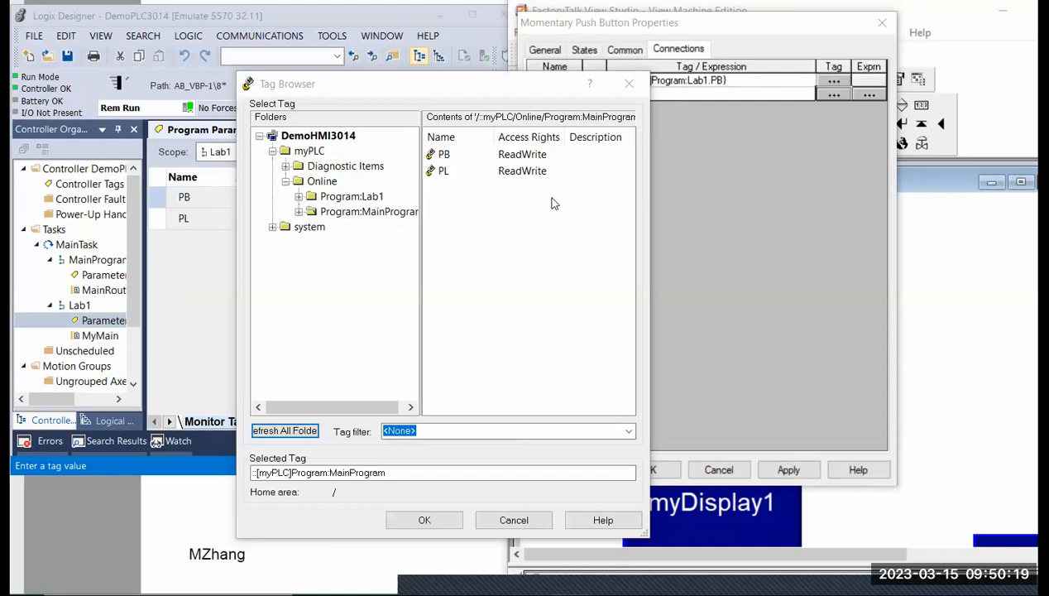
{"action": "double_click", "coordinate": [451, 156]}
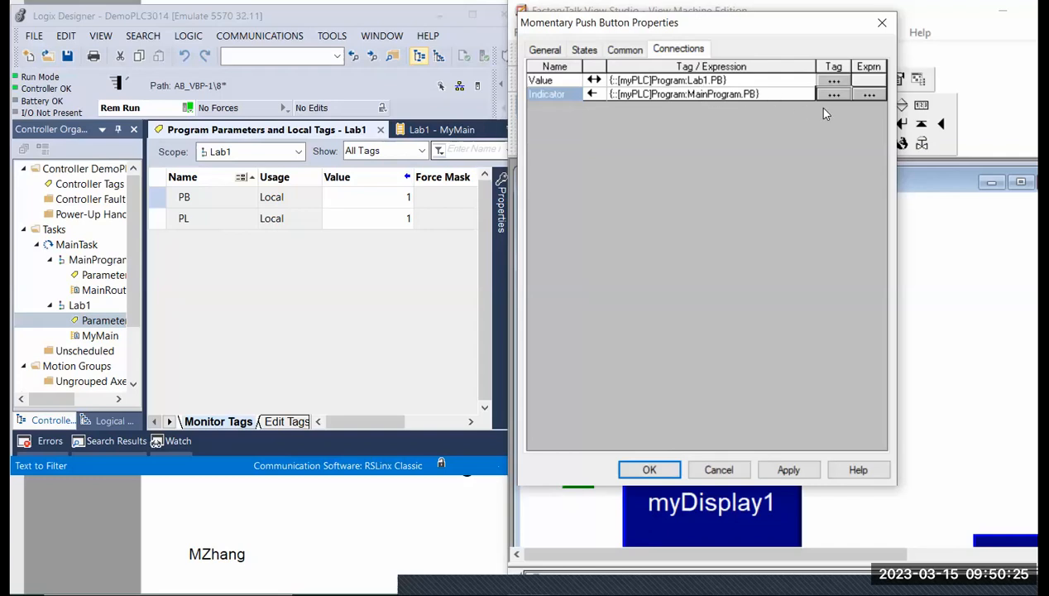
Step: Assign the PB tag from Program:Lab1 to the Indicator connection, accept the properties and start a test run of the MAIN display
{"action": "left_click", "coordinate": [833, 97]}
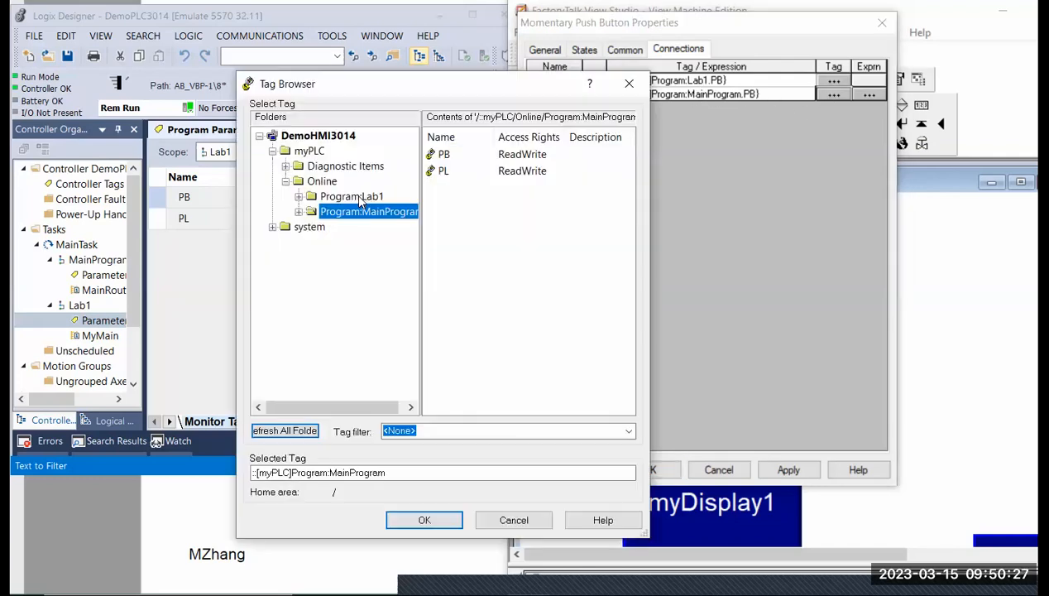
{"action": "left_click", "coordinate": [361, 197]}
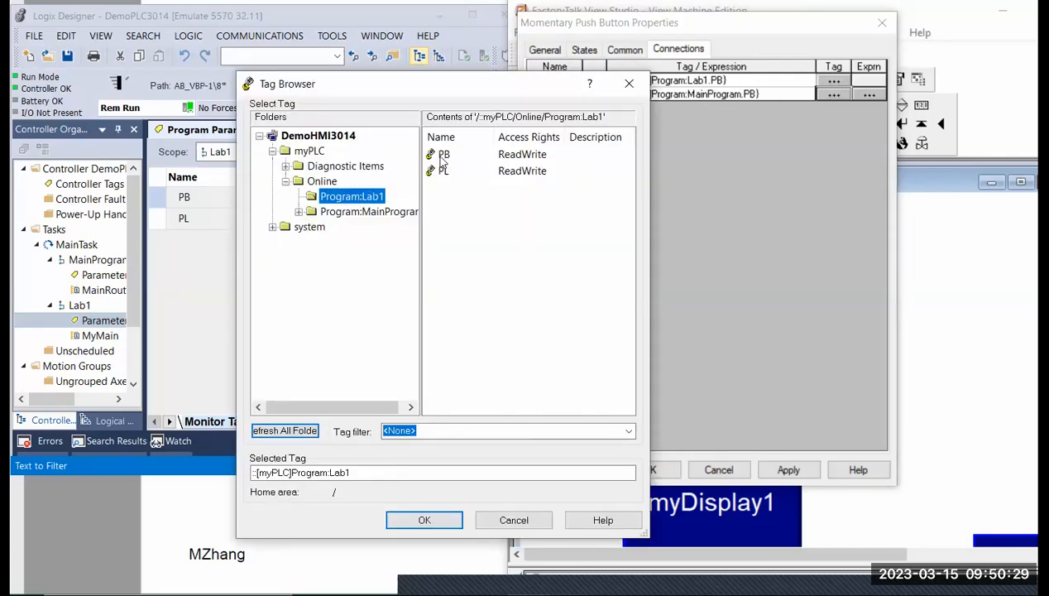
{"action": "left_click", "coordinate": [441, 157]}
{"action": "double_click", "coordinate": [441, 159]}
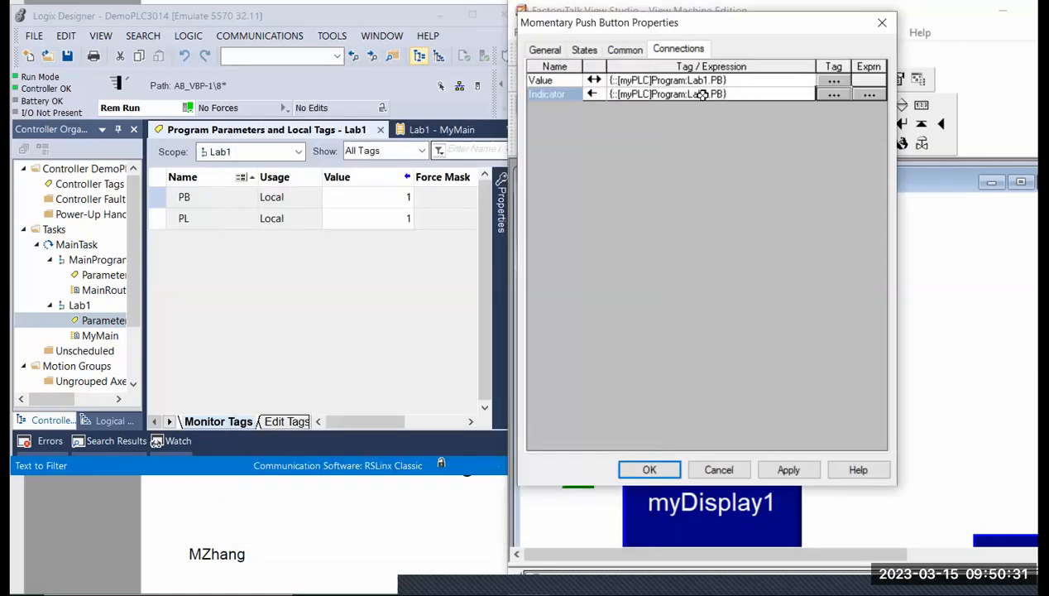
{"action": "left_click", "coordinate": [650, 470]}
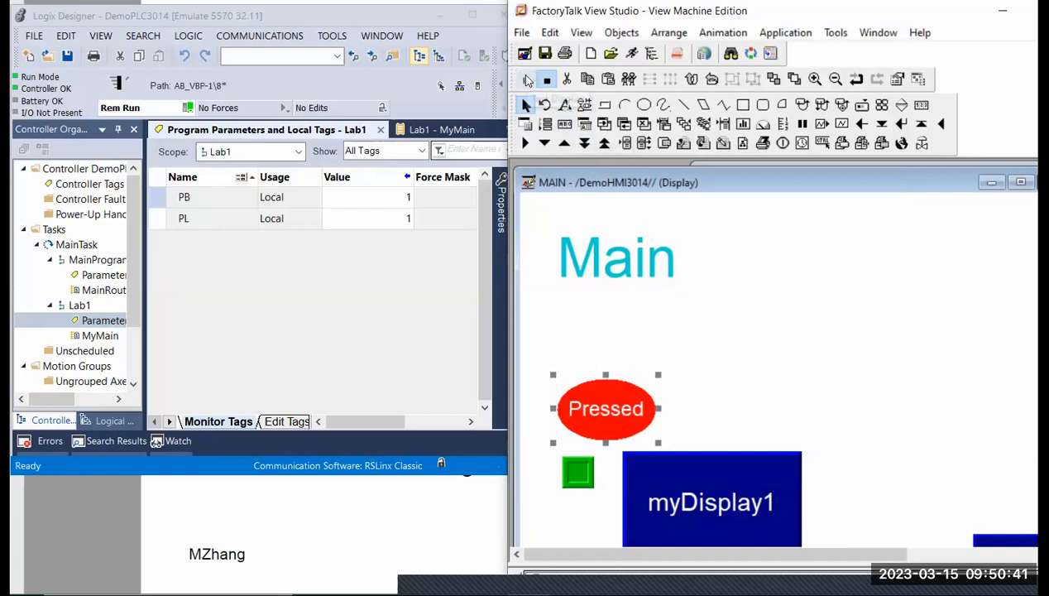
{"action": "left_click", "coordinate": [527, 79]}
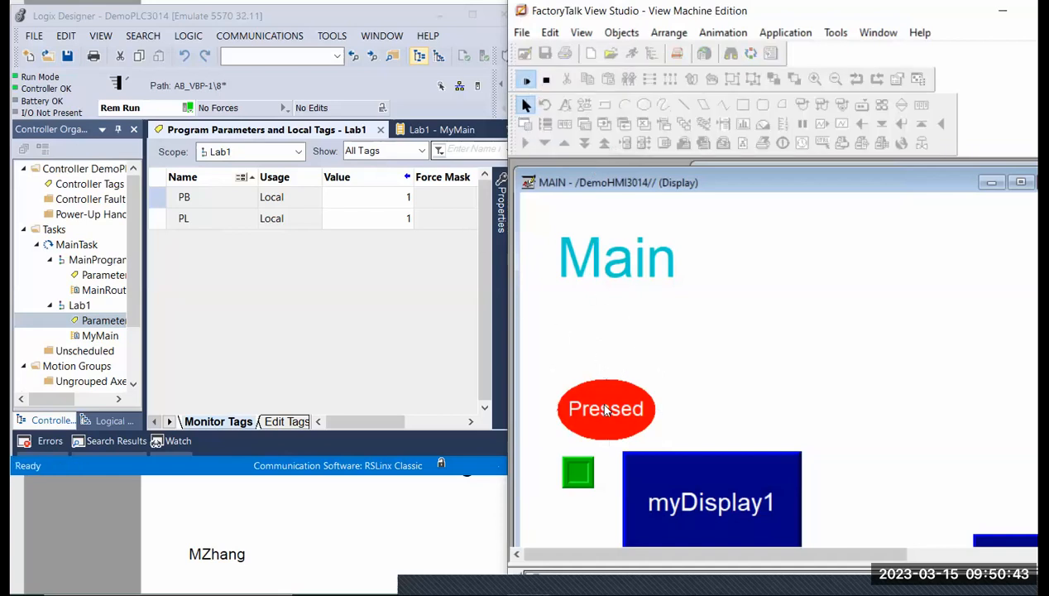